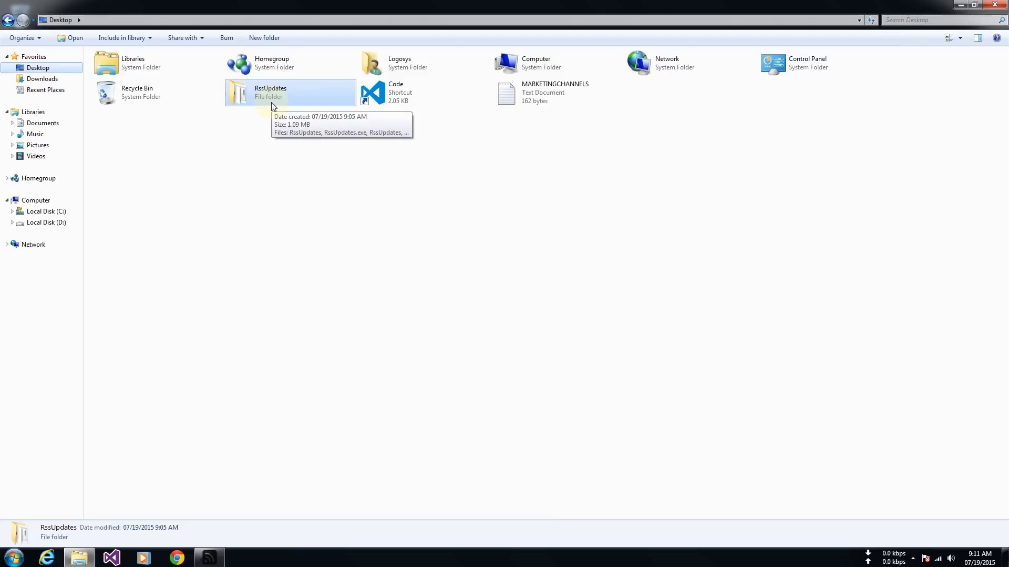
- Switch to Chrome, close the extra tabs and search Google for "rss meaning"
left_click(207, 559)
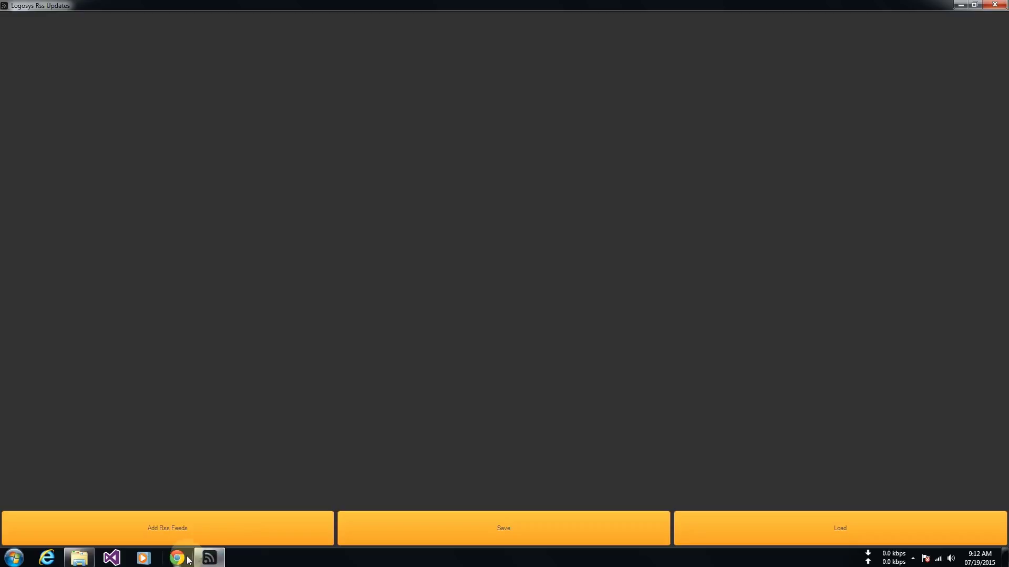
left_click(179, 557)
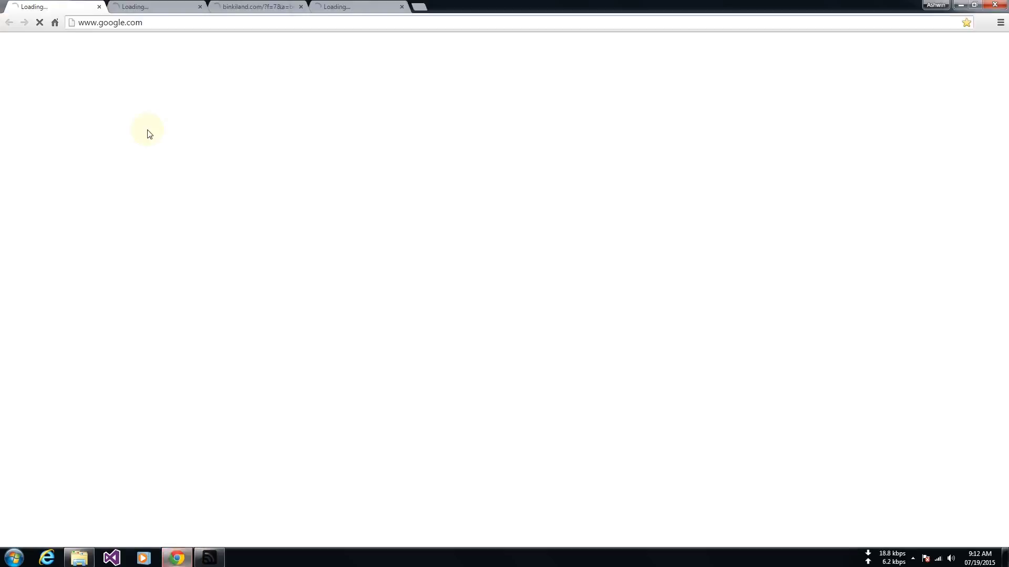
left_click(200, 6)
left_click(199, 7)
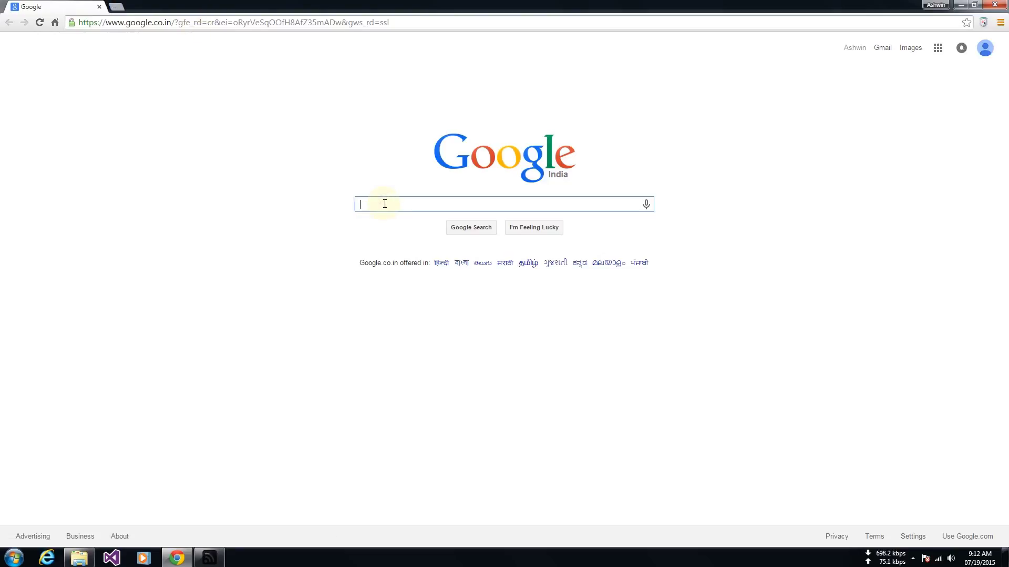
type("rs")
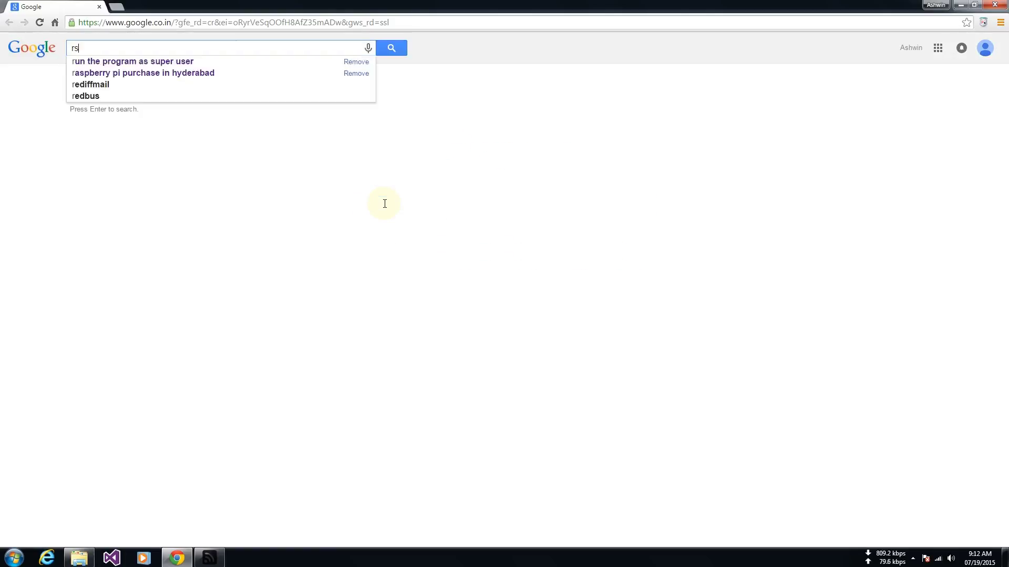
type("s meaning")
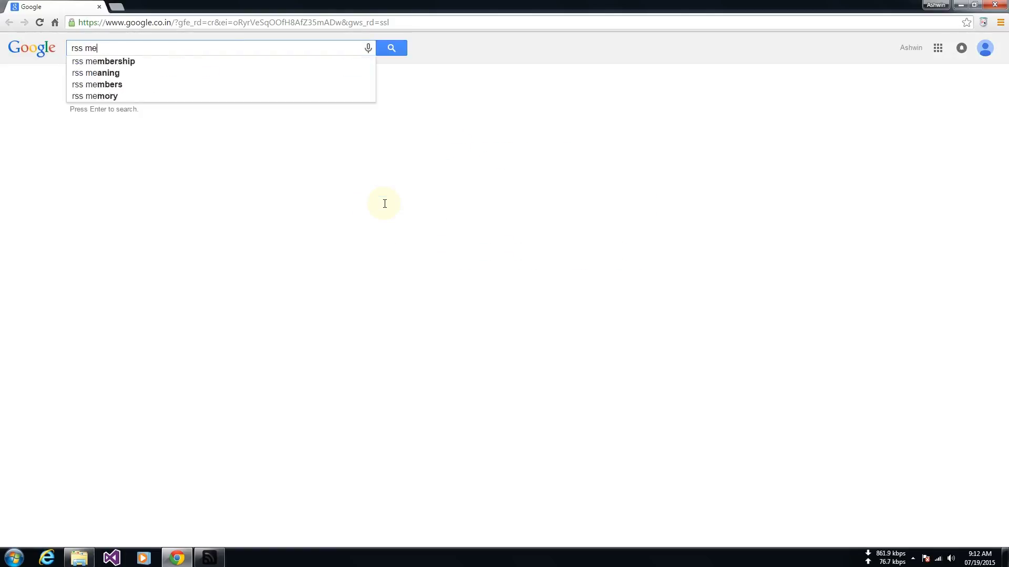
key("Return")
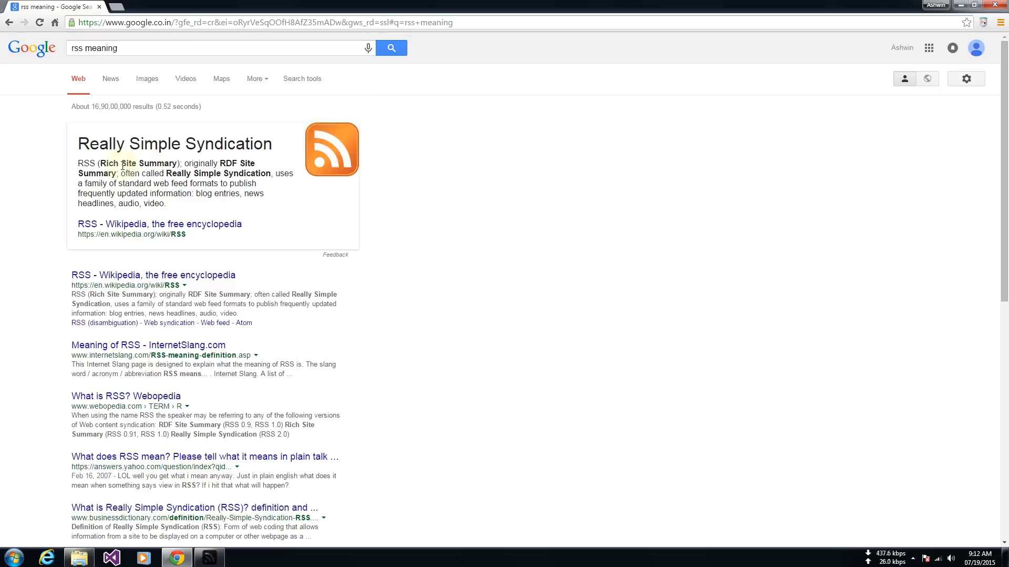
- Highlight "Rich Site Summary" in the RSS definition and rerun the same search
left_click_drag(103, 163, 179, 163)
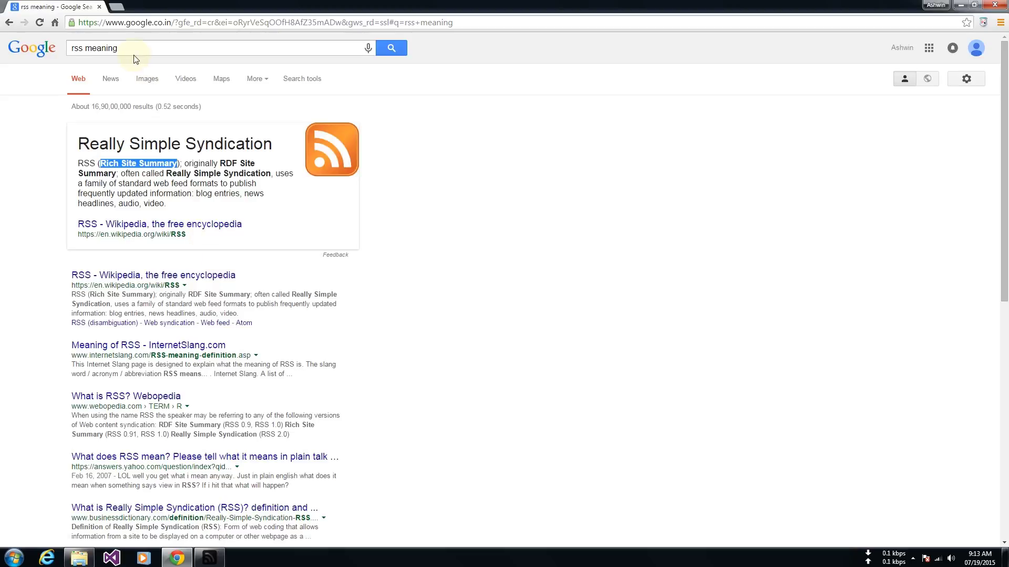
left_click_drag(122, 49, 71, 50)
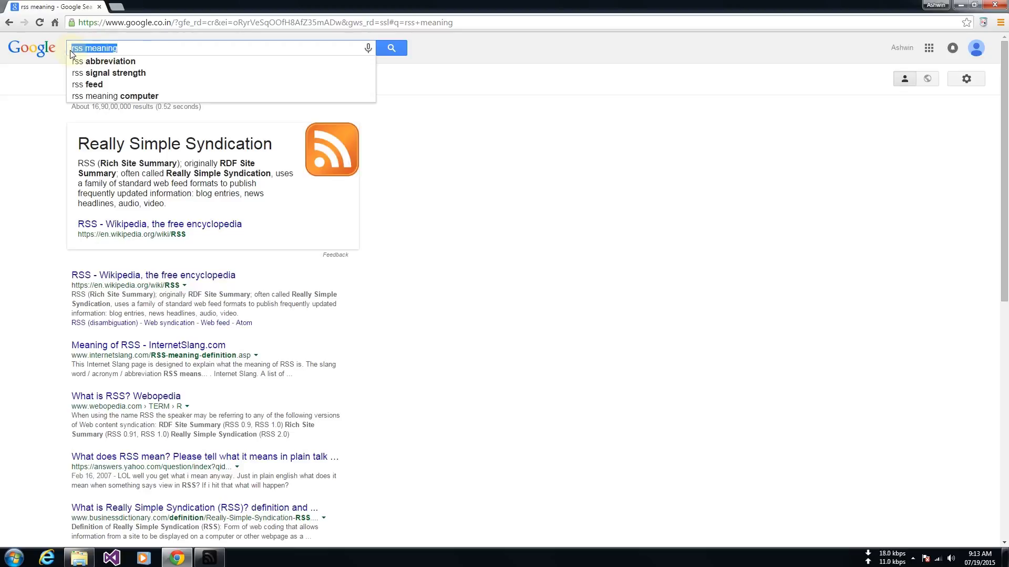
left_click(124, 47)
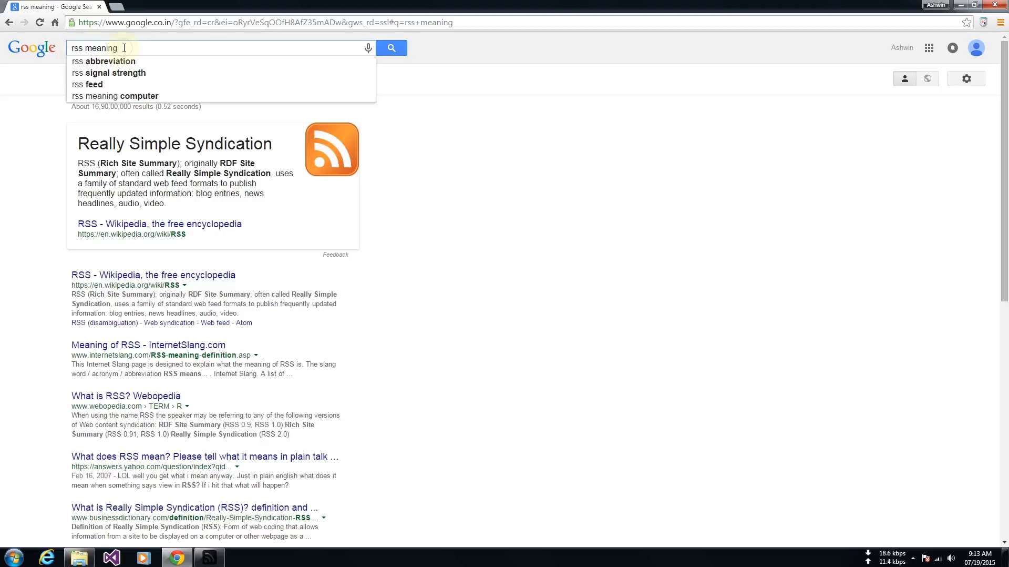
key("Return")
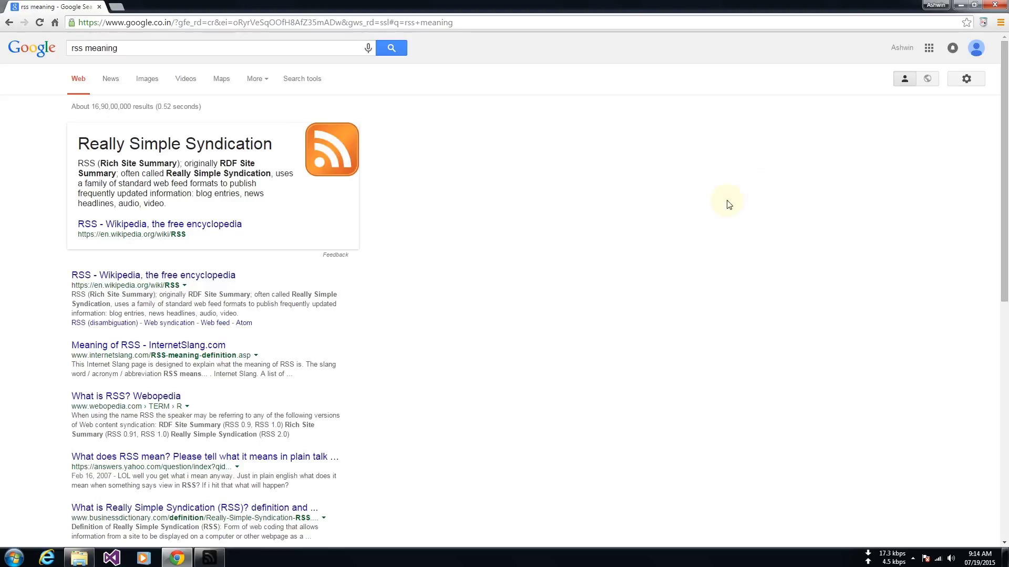
- Minimize the open windows, launch Logosysplayout from D:\MPlay2221 and dismiss the missing-dongle warning
left_click(961, 5)
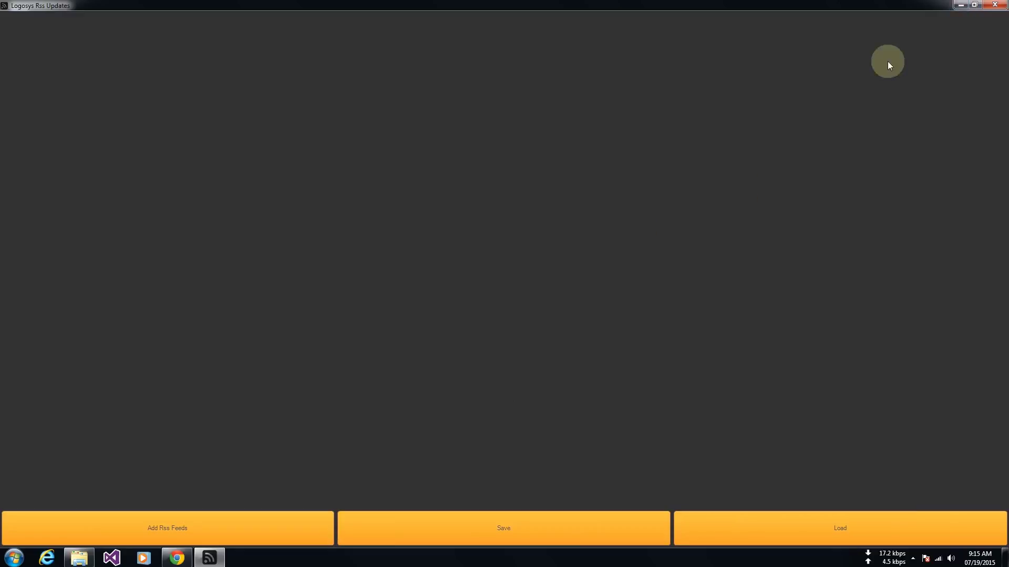
left_click(961, 5)
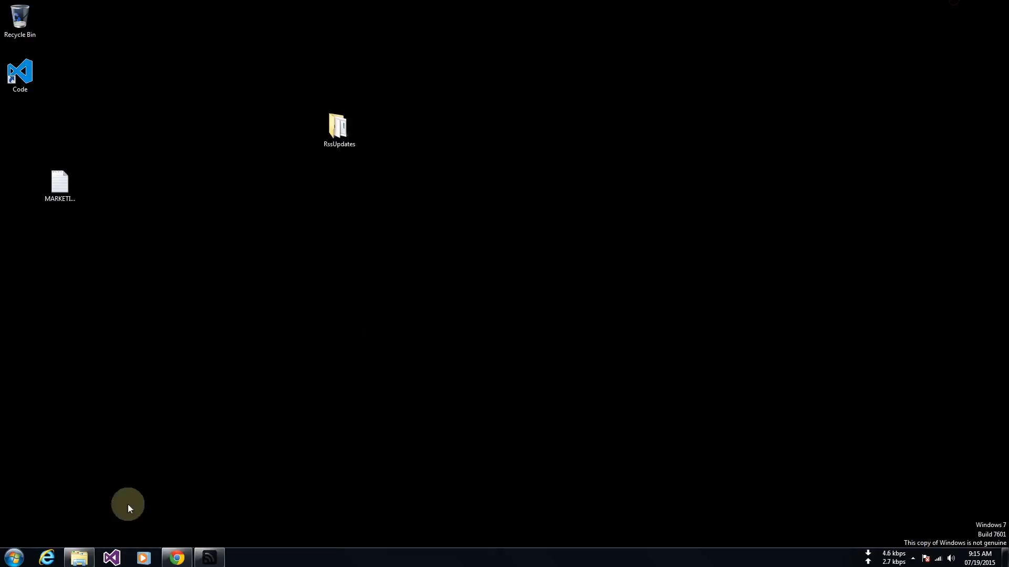
left_click(11, 560)
left_click(167, 411)
double_click(315, 76)
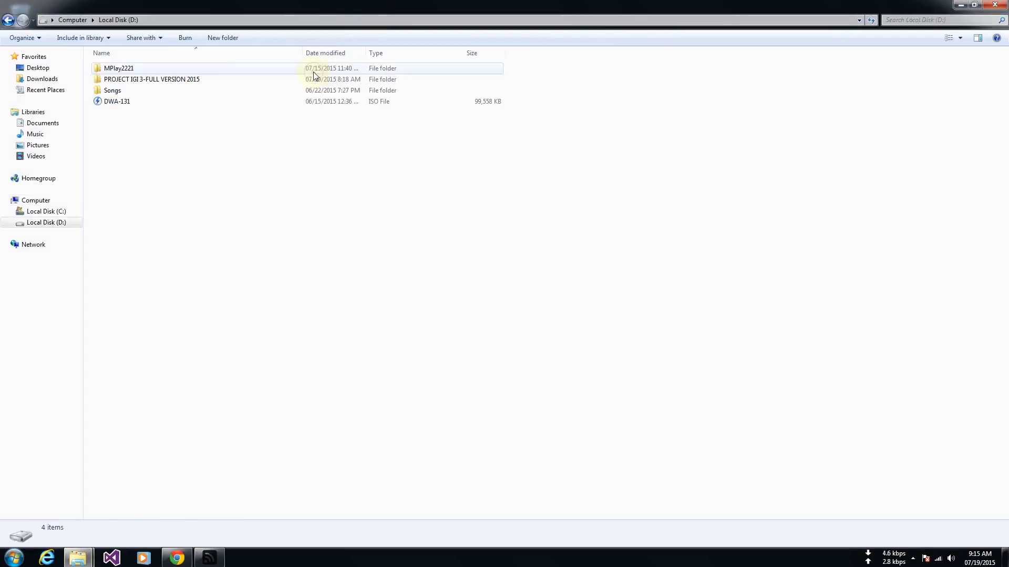
double_click(111, 68)
scroll(157, 302, "down", 1)
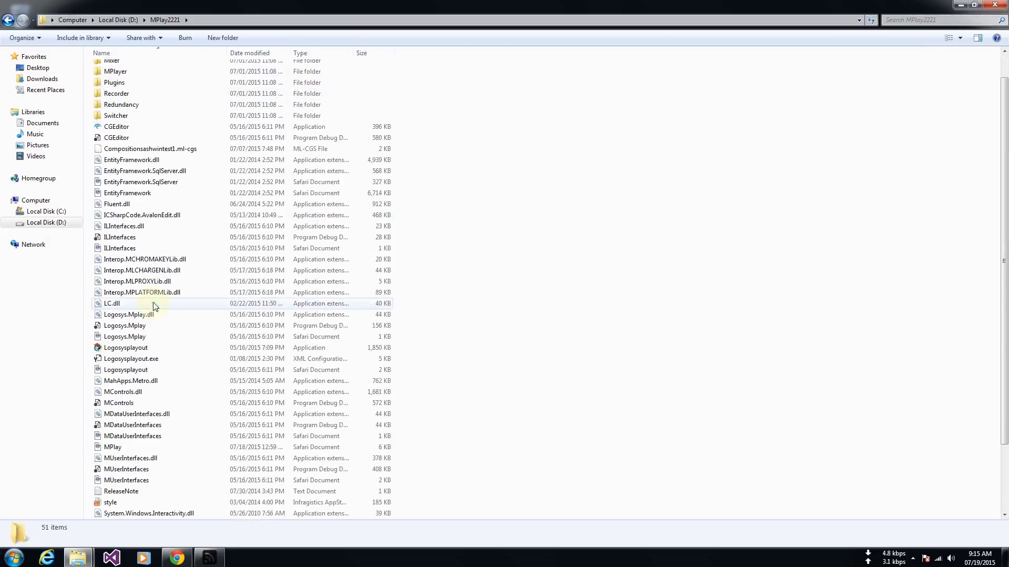
left_click(134, 348)
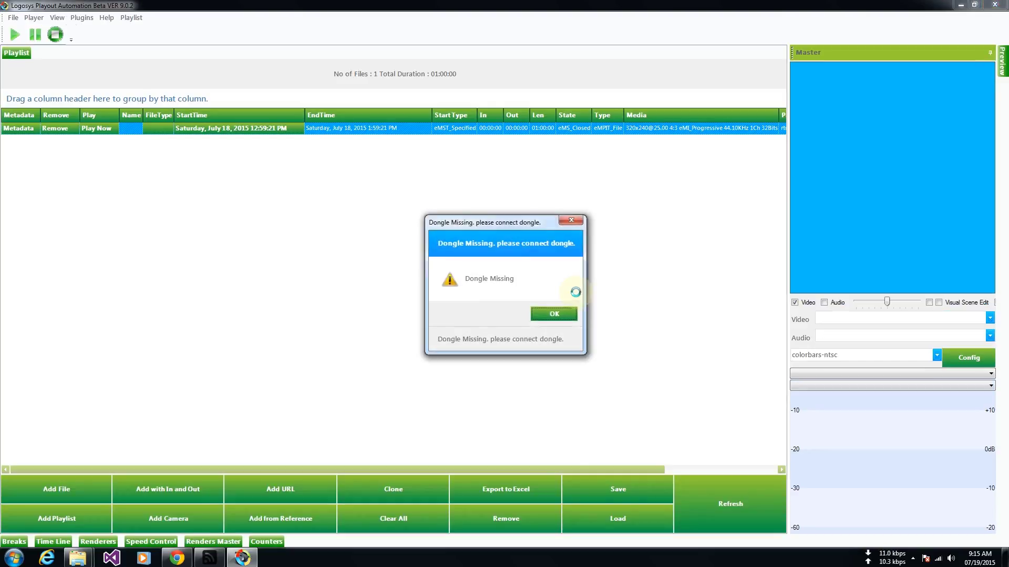
left_click(570, 319)
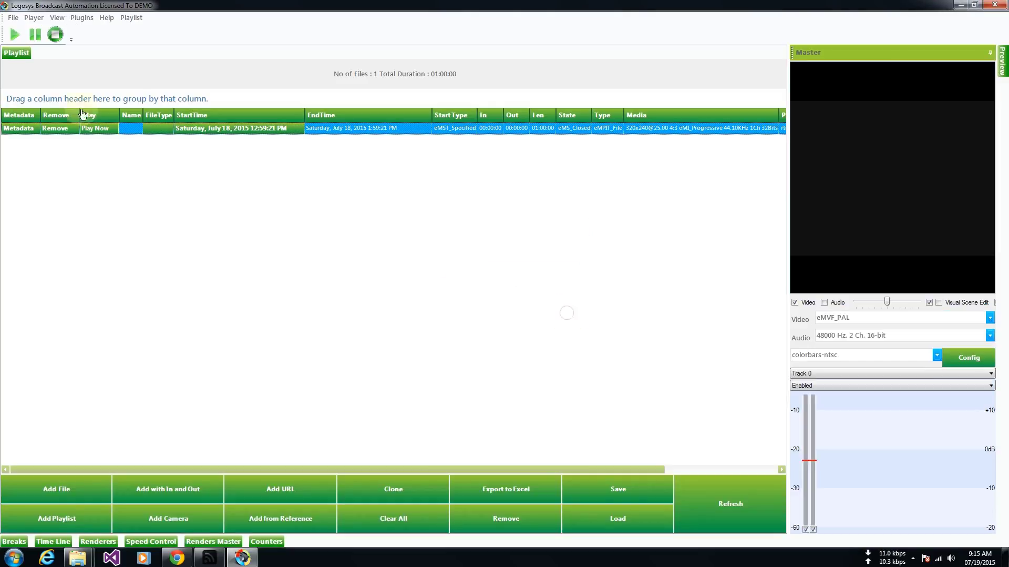
- Open the Channel Logo plugin from the plugins manager and show its ticker settings
left_click(81, 18)
left_click(98, 27)
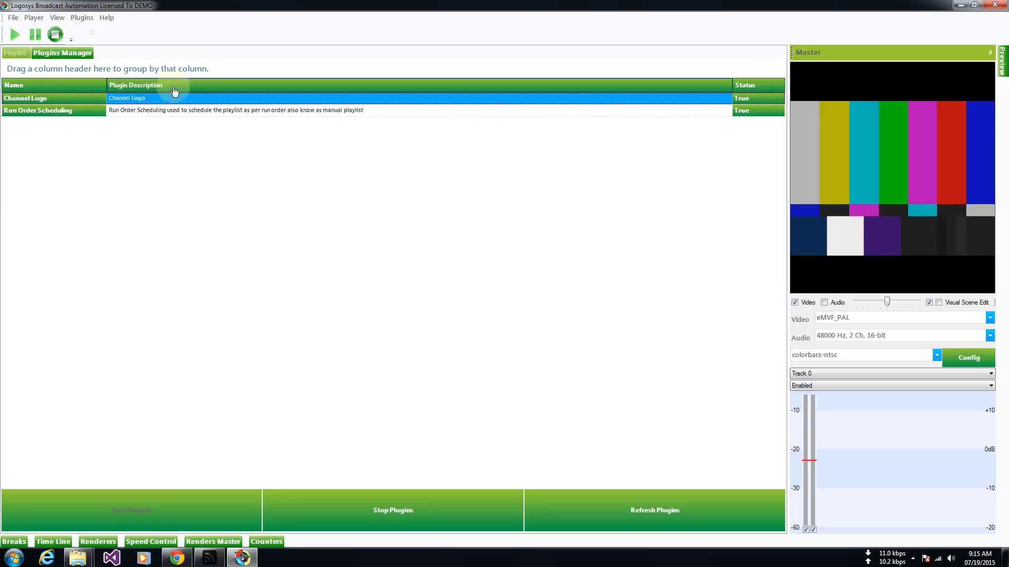
double_click(40, 99)
left_click(47, 19)
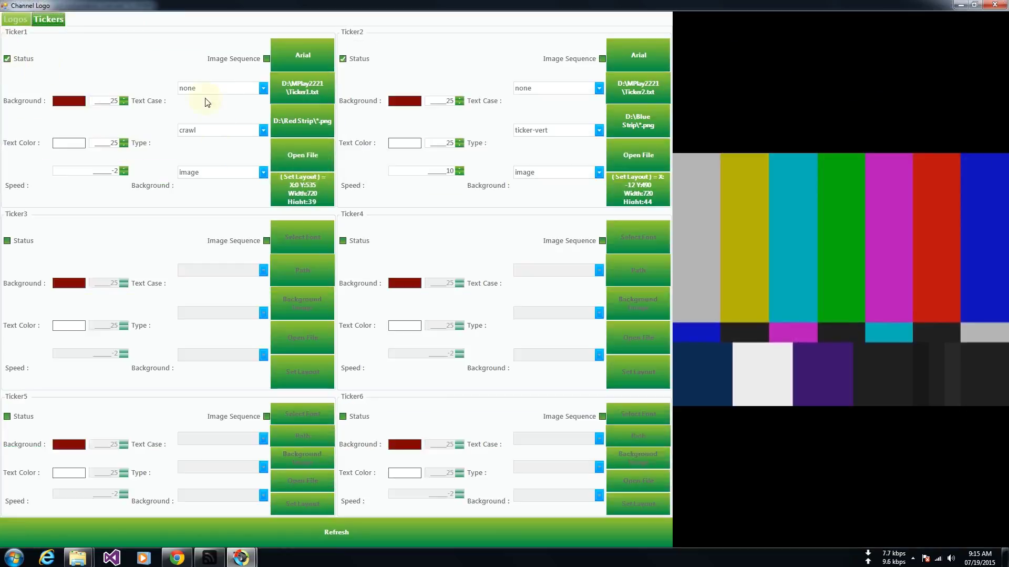
- Turn off Ticker1 and turn on Ticker3
left_click(21, 59)
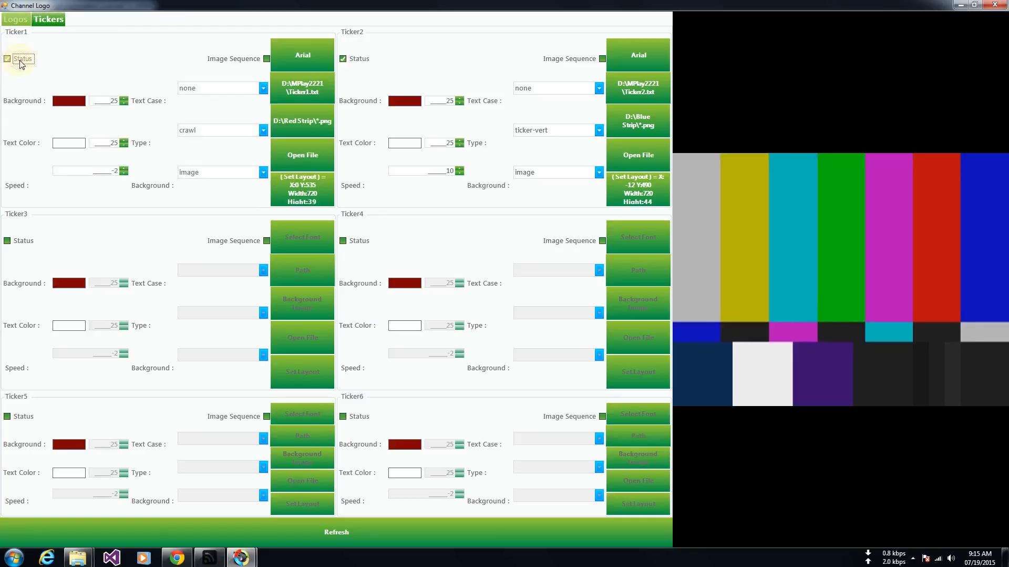
left_click(19, 240)
left_click(25, 242)
left_click(19, 240)
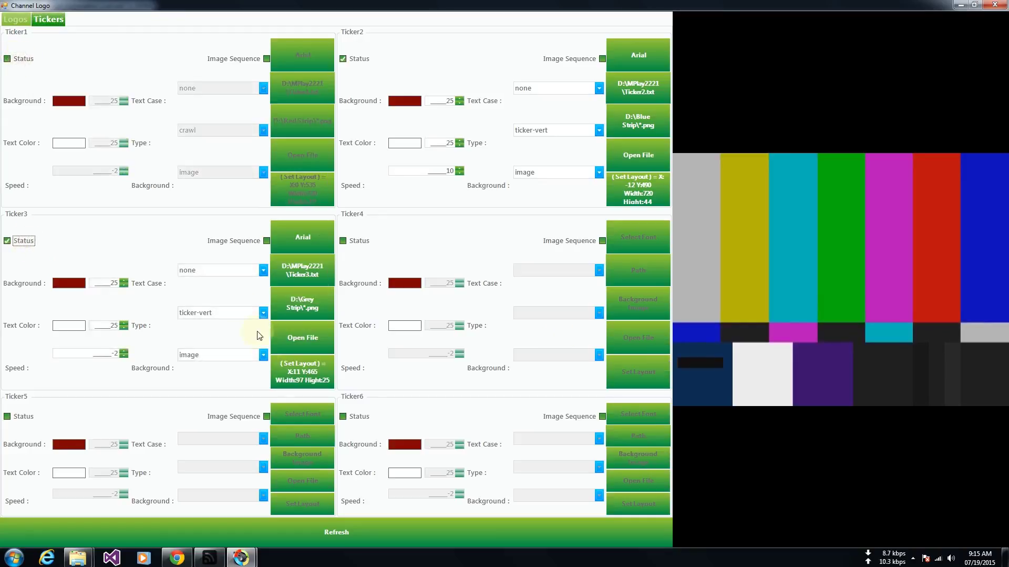
- Set Ticker3's background to graphics and restart the ticker by switching its status off and on
left_click(217, 355)
left_click(192, 367)
left_click(23, 241)
left_click(24, 242)
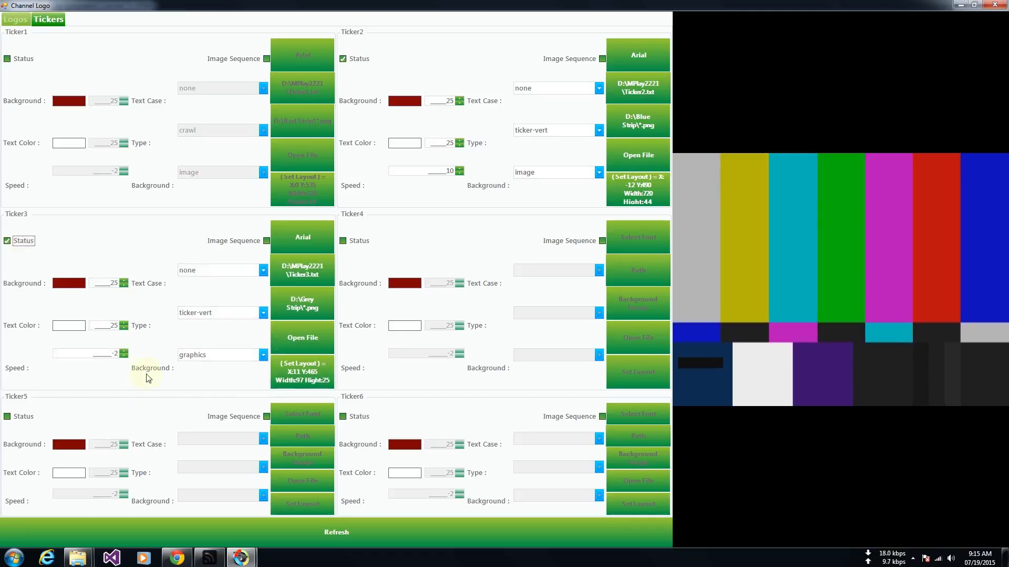
- Turn off Ticker3 and enable Ticker5 instead
left_click(22, 415)
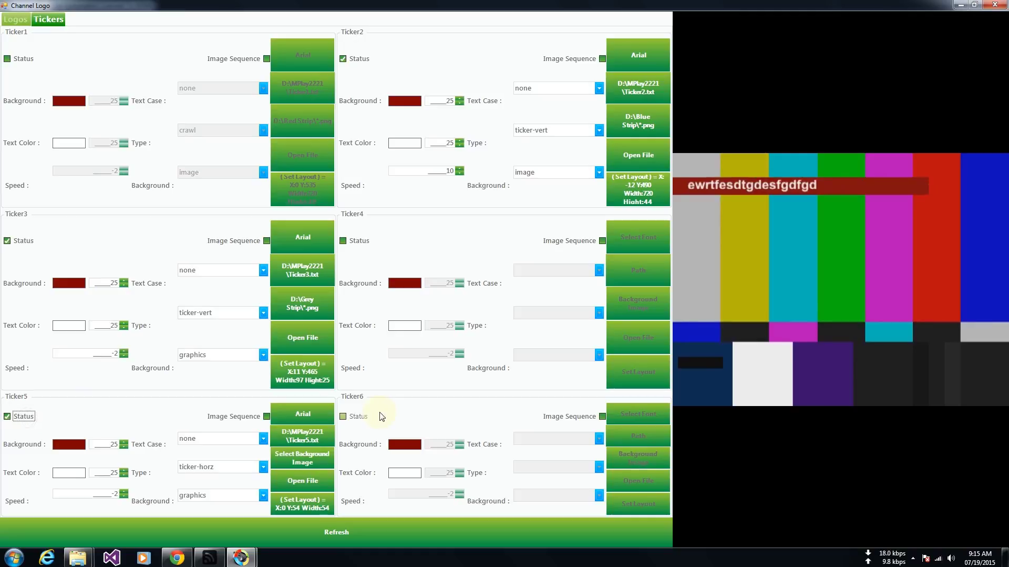
left_click(23, 241)
left_click(21, 416)
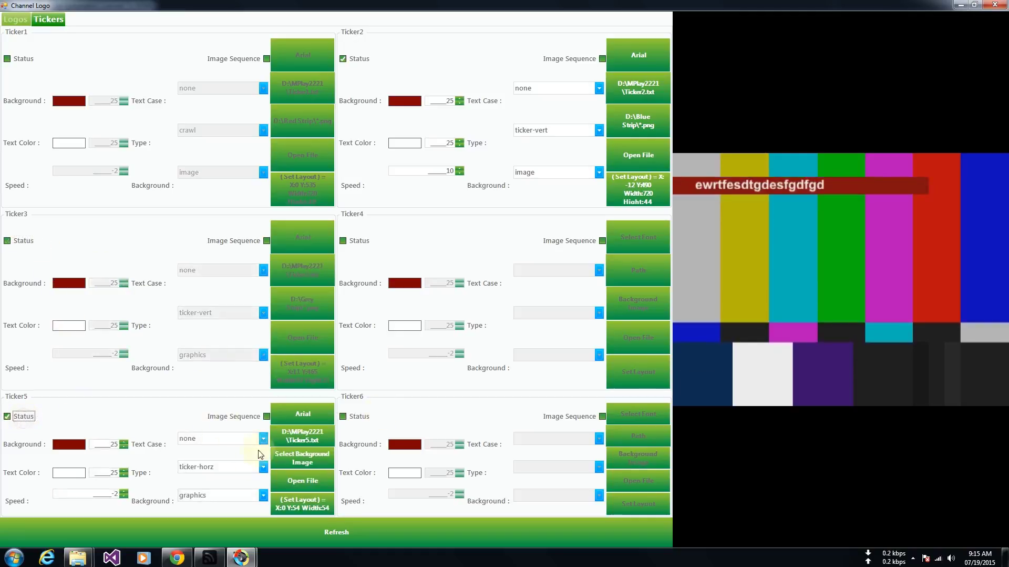
- Set Ticker5's type to crawl and restart the ticker by switching its status off and on
left_click(218, 467)
left_click(217, 482)
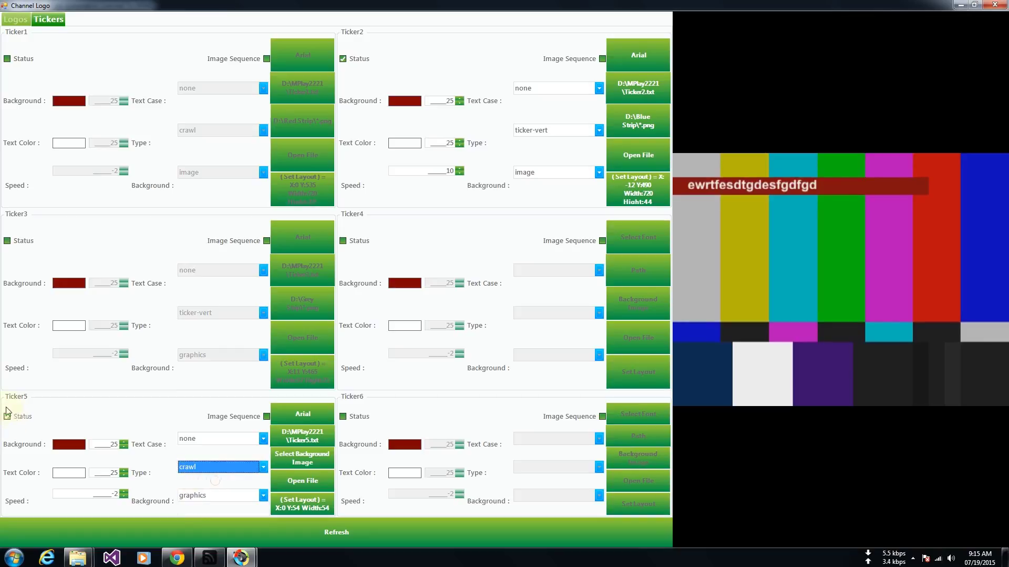
left_click(14, 419)
left_click(15, 419)
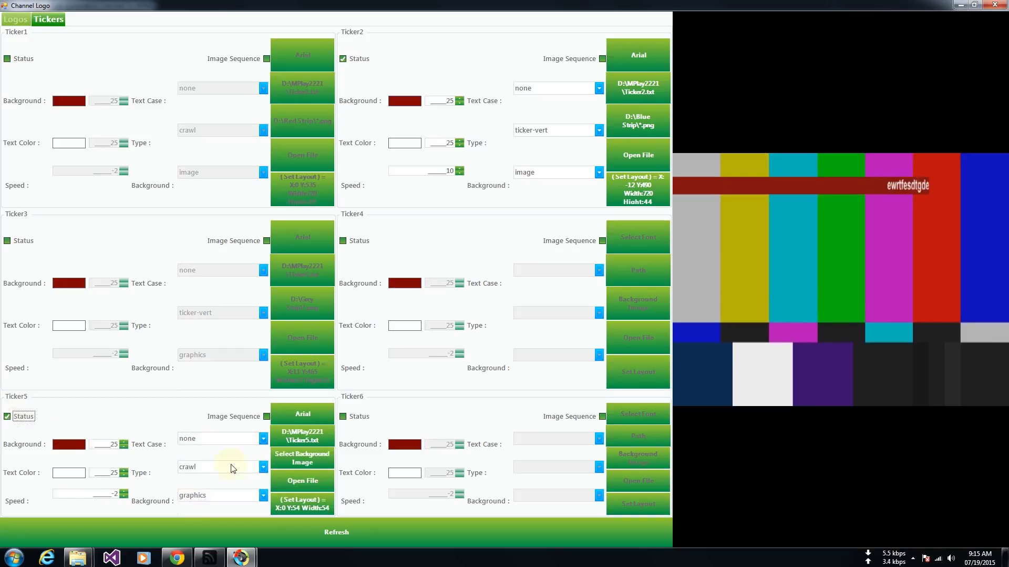
- Open Ticker5's text file, replace its content with the lines "test line1", "test line2" and "test line3", and save it
left_click(299, 480)
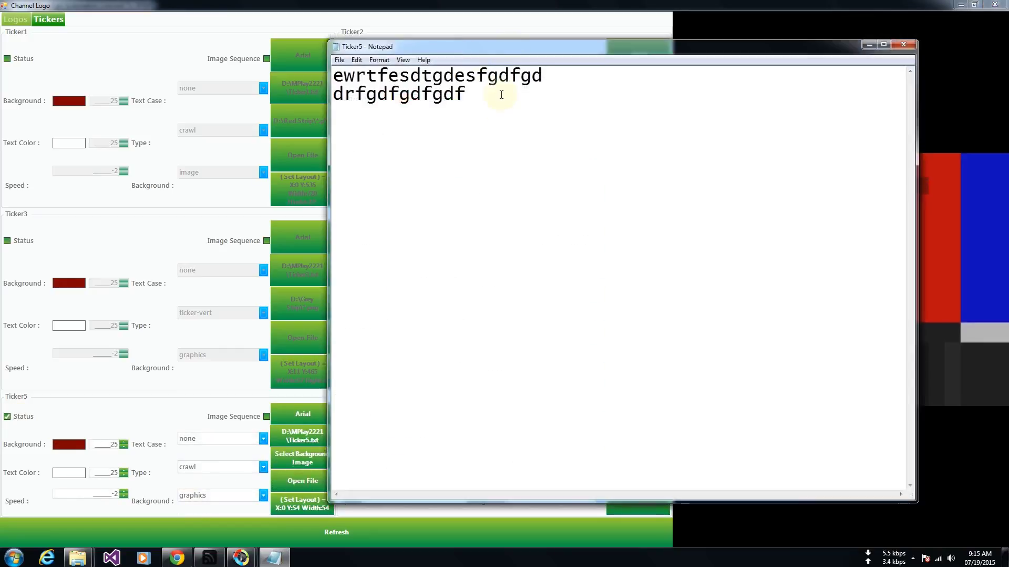
left_click_drag(466, 95, 316, 77)
type("test ")
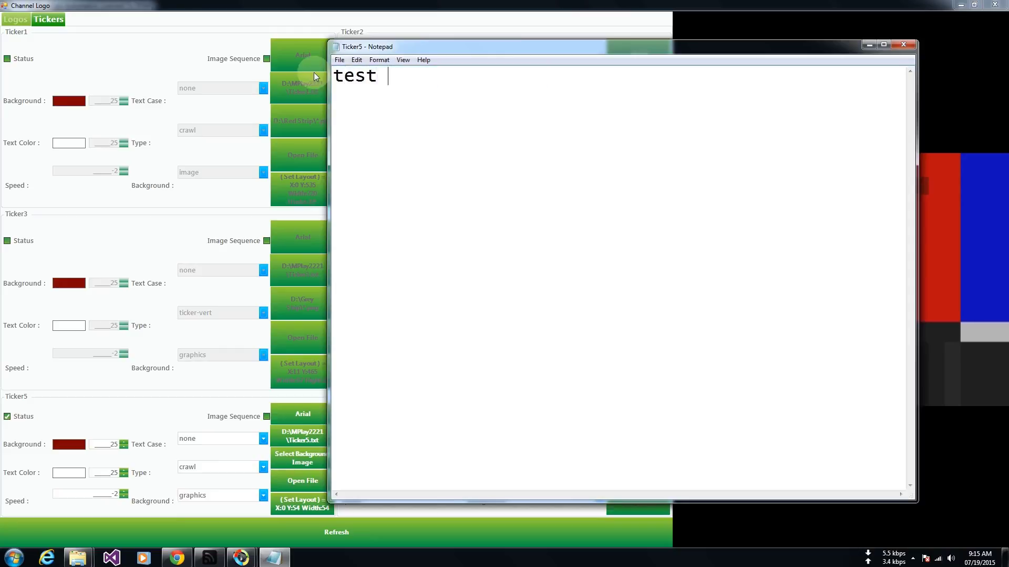
type("line1 ")
type("test line")
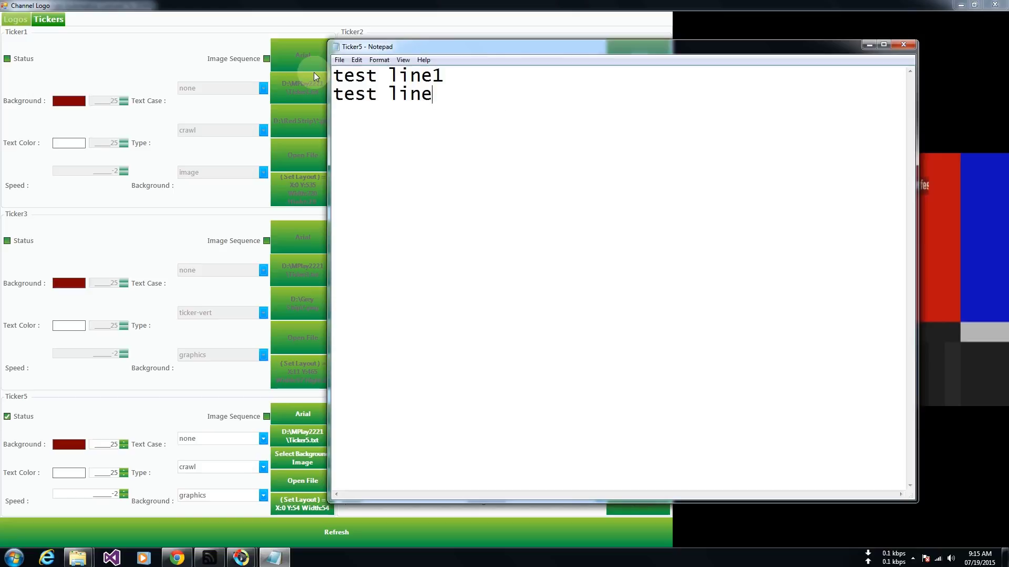
type("2")
key("Return")
type("test line3")
key("alt+f")
key("s")
- Move the text file window clear of the preview to check the ticker, and close both it and the Channel Logo window
left_click_drag(463, 49, 794, 262)
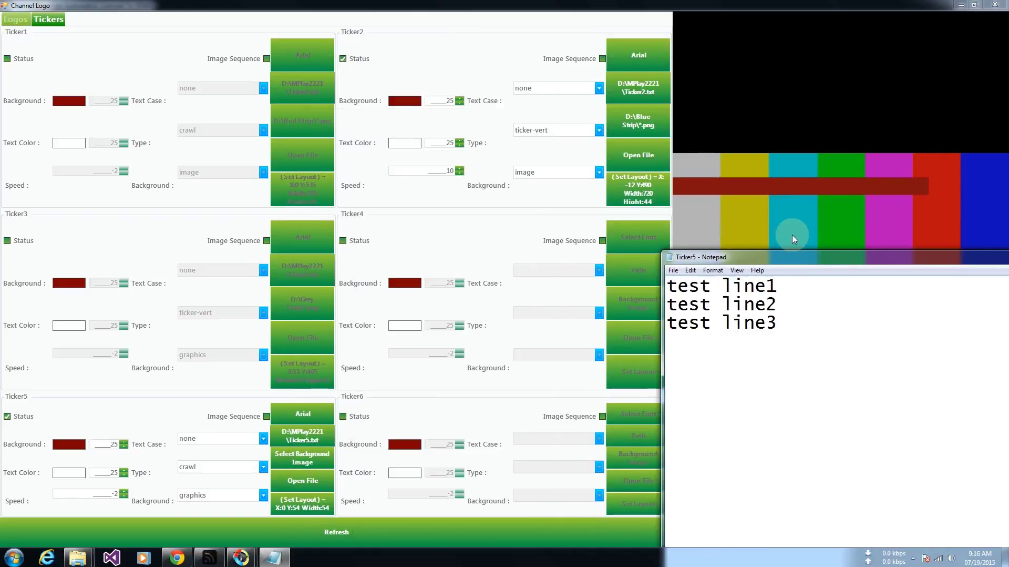
left_click_drag(832, 257, 398, 69)
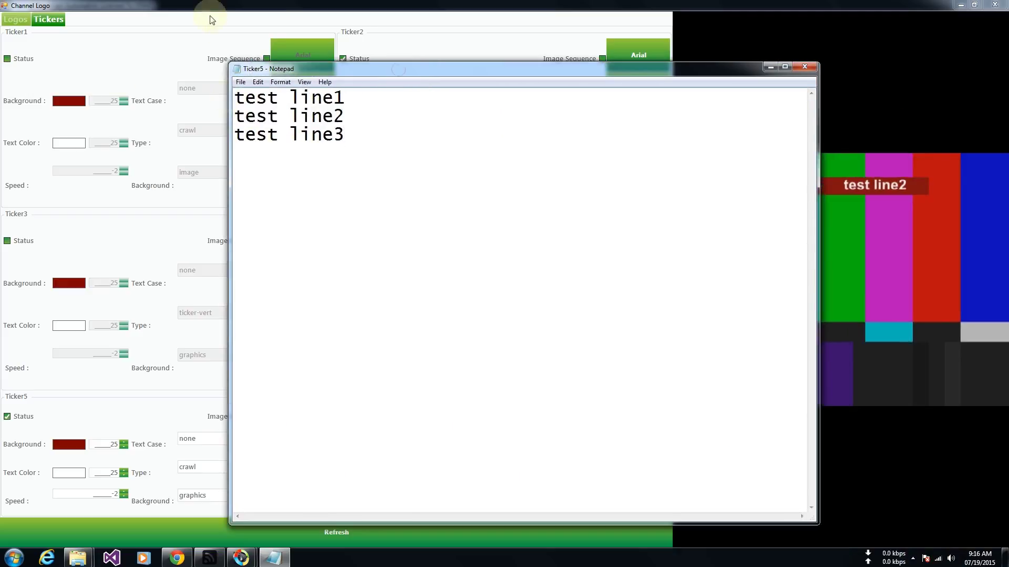
left_click(797, 70)
left_click(994, 5)
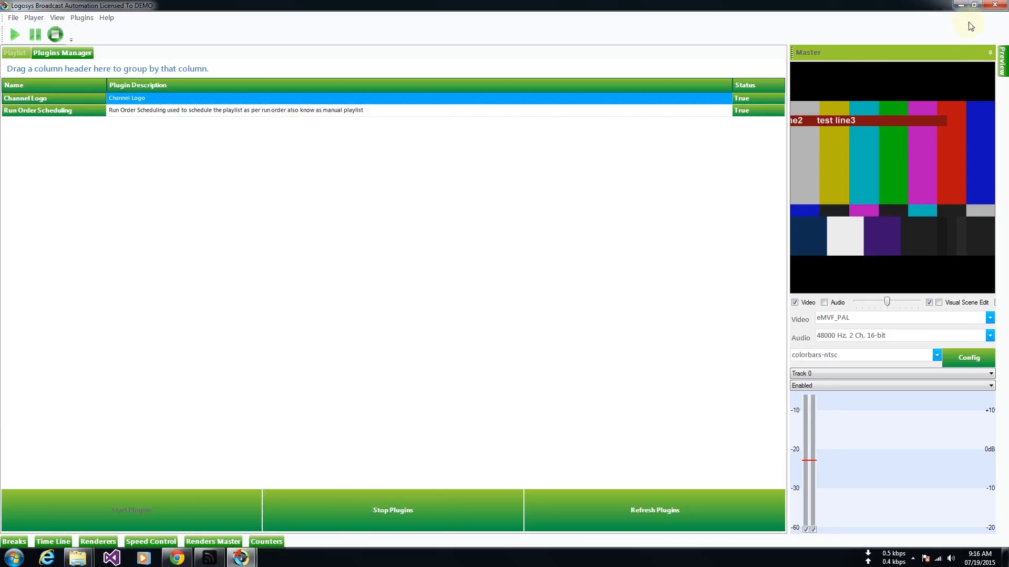
- Minimize the playout program, open the Ticker5 text file from the MPlay2221 folder and highlight its lines
left_click(961, 5)
left_click(124, 171)
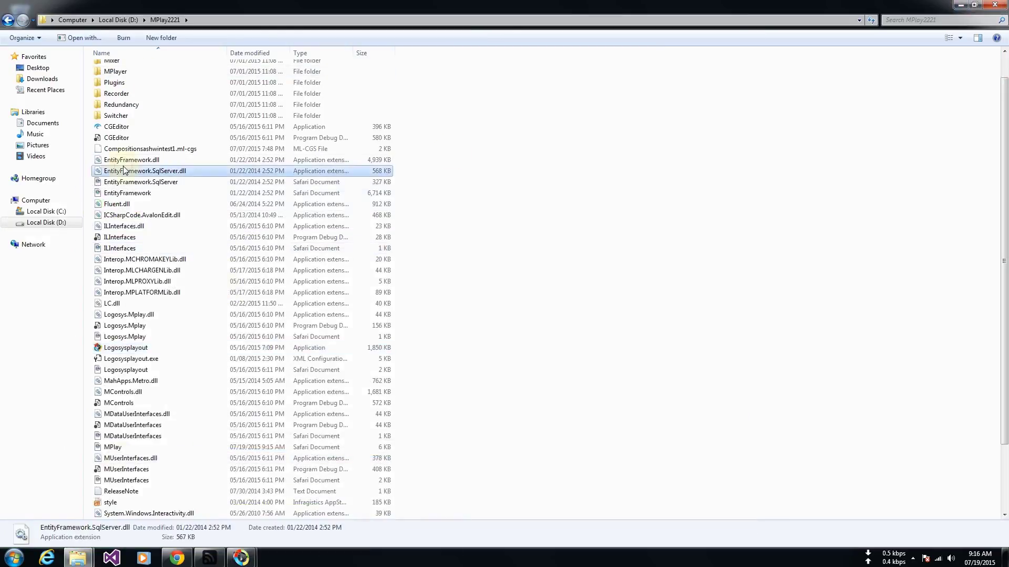
key("t")
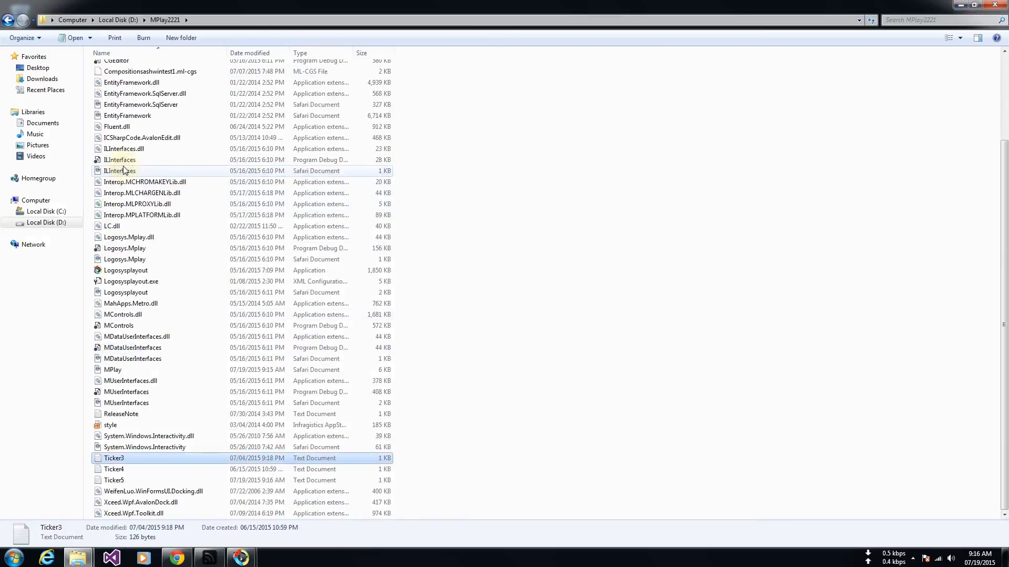
double_click(120, 480)
left_click_drag(395, 177, 247, 98)
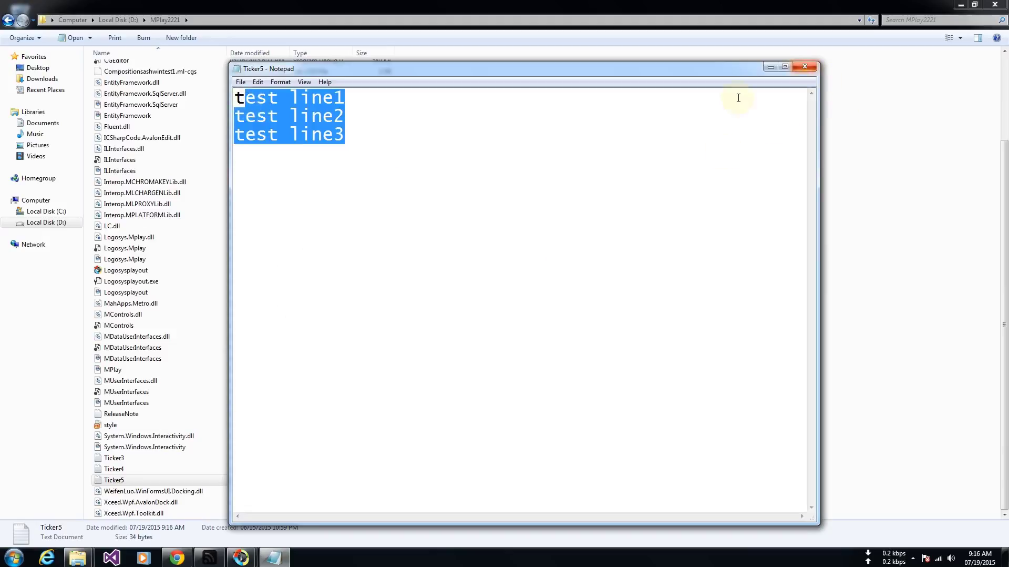
left_click(190, 561)
left_click(114, 7)
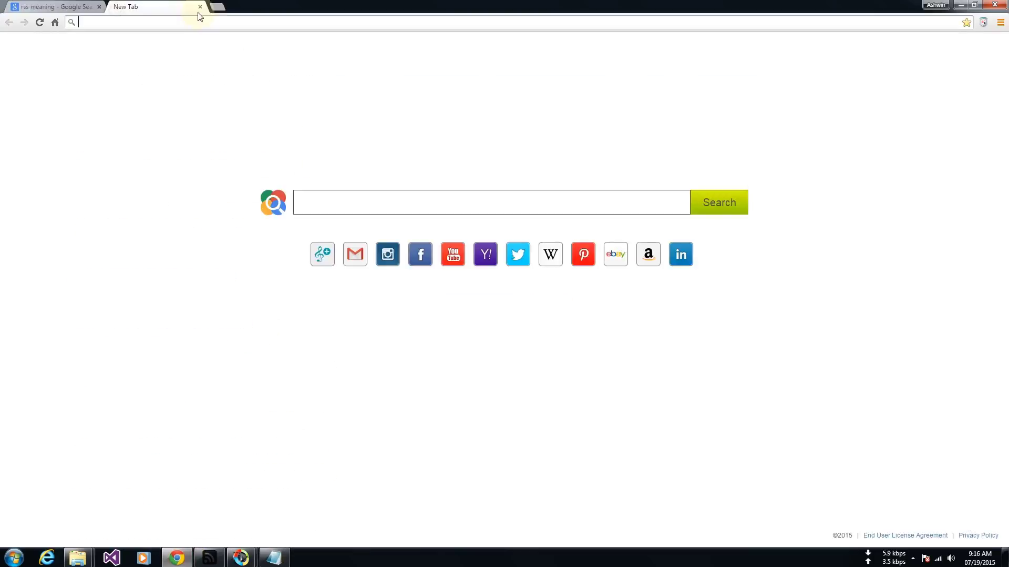
type("oneindia")
key("Return")
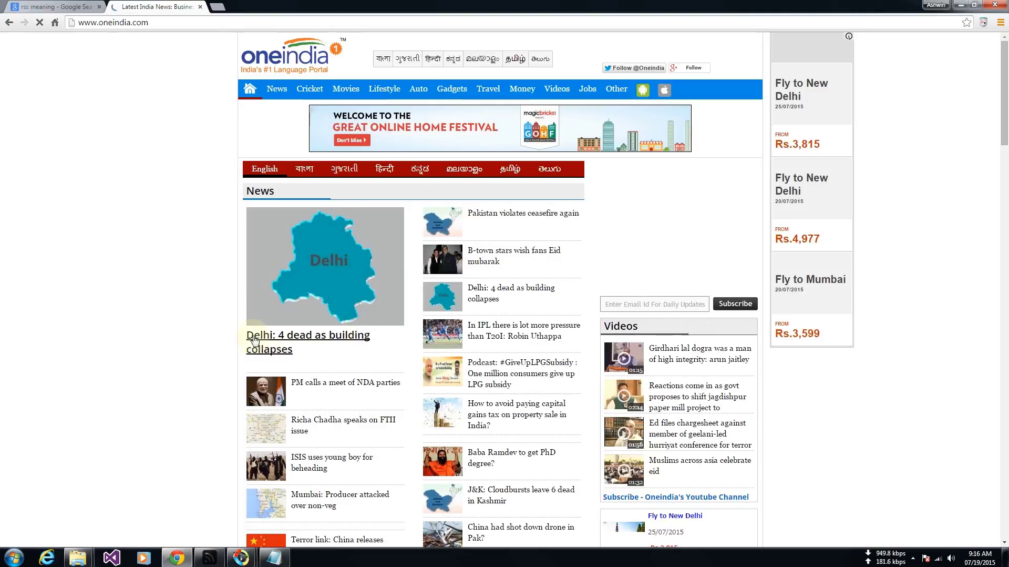
left_click(287, 344)
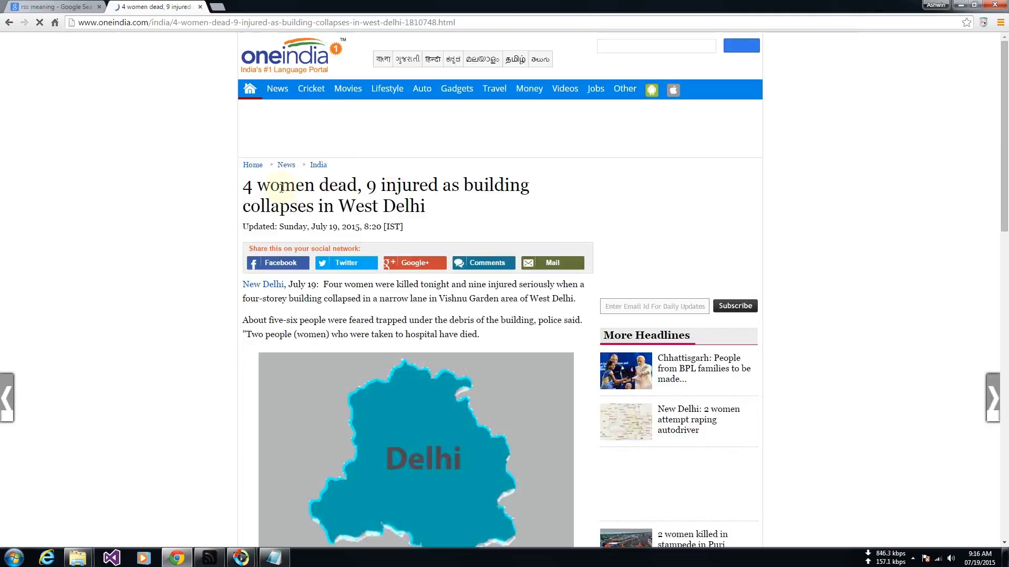
- Try copying the article's whole headline and pasting it over "test line1" in the Ticker5 text file, and undo the paste
triple_click(247, 186)
right_click(376, 215)
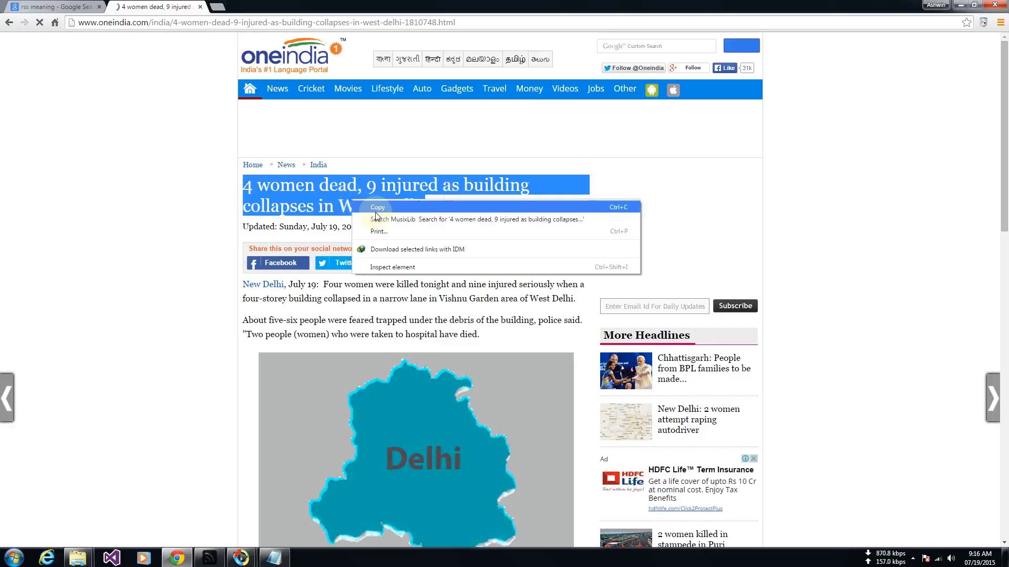
left_click(380, 207)
left_click(274, 557)
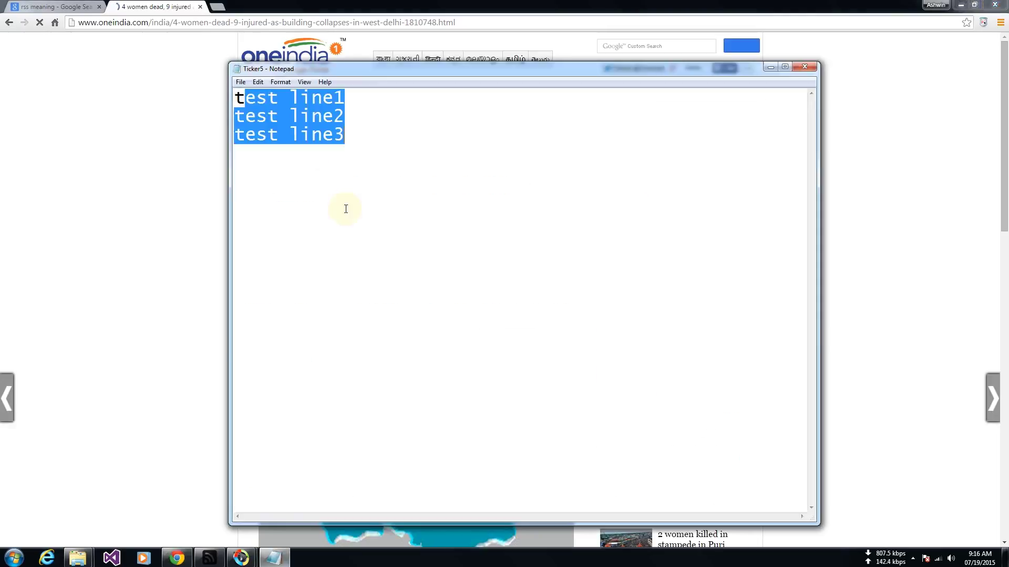
left_click_drag(375, 103, 166, 100)
key("ctrl+v")
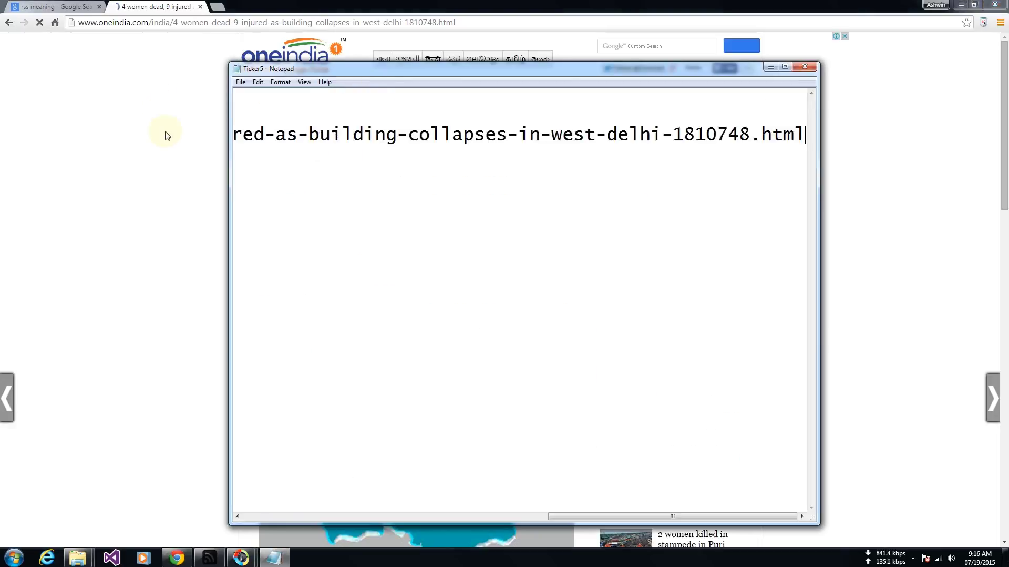
key("ctrl+z")
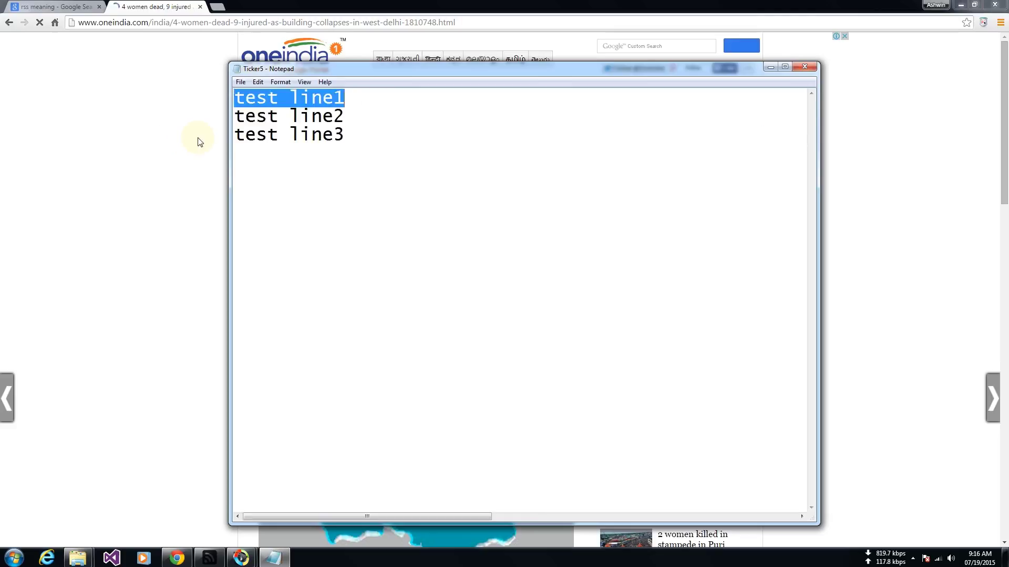
- Copy the headline "4 women dead, 9 injured as building collapses in West Delhi" and paste it over "test line1" in the Ticker5 file
left_click(190, 139)
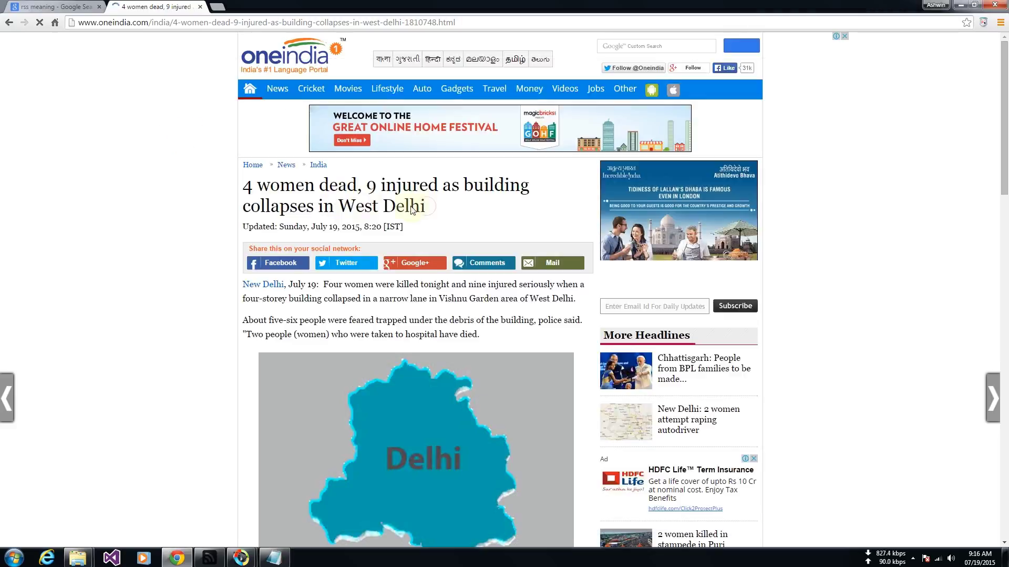
left_click_drag(427, 207, 219, 191)
right_click(243, 190)
left_click(273, 193)
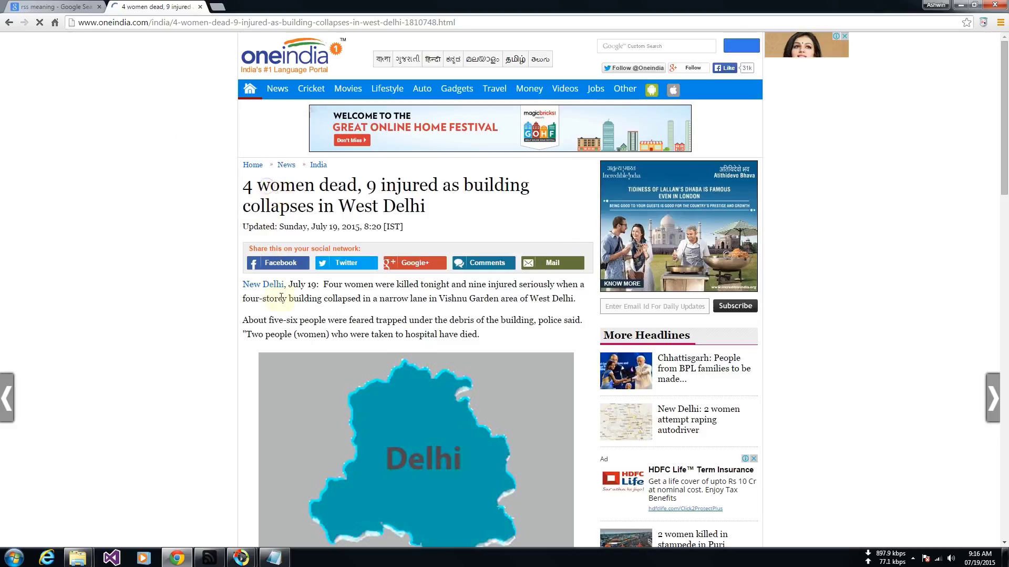
left_click(288, 557)
type("http://www.oneindia.com/india/4-women-dead-9-injured-as-building-collapses-in-west-delhi-1810748.html")
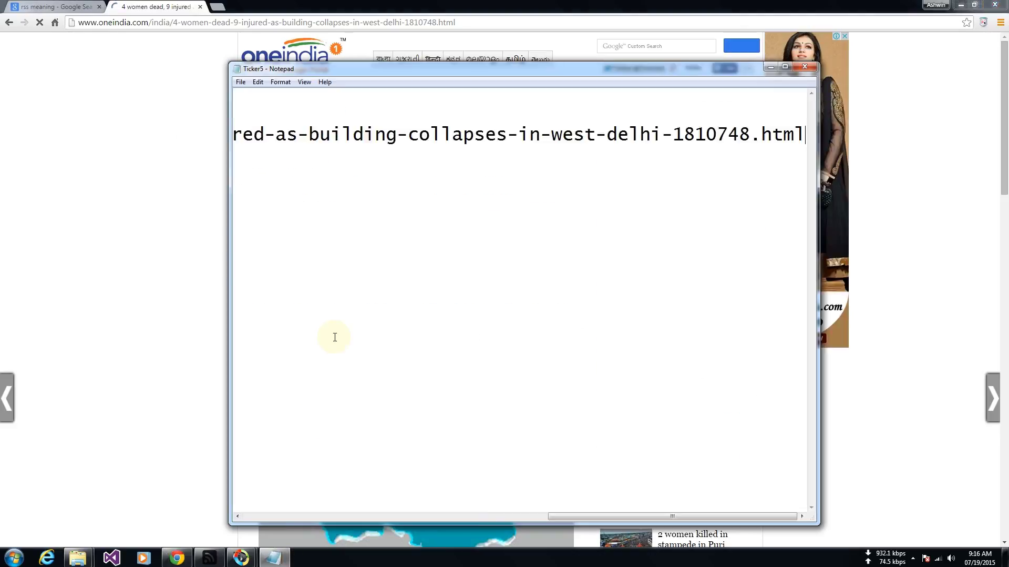
- Delete the article link and the extra blank lines pasted below the headline in the Ticker5 file
key("shift+Home")
key("Delete")
key("Delete")
key("Delete")
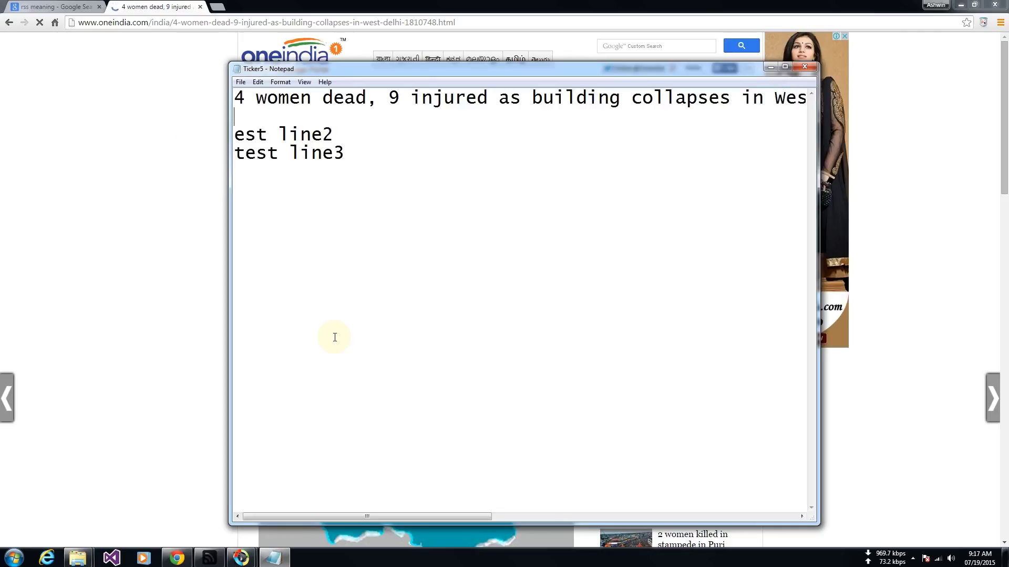
key("Delete")
- Return to the oneindia home page in the browser and open the article "It's not Left-Right battle at FTII"
left_click(73, 250)
scroll(241, 276, "down", 10)
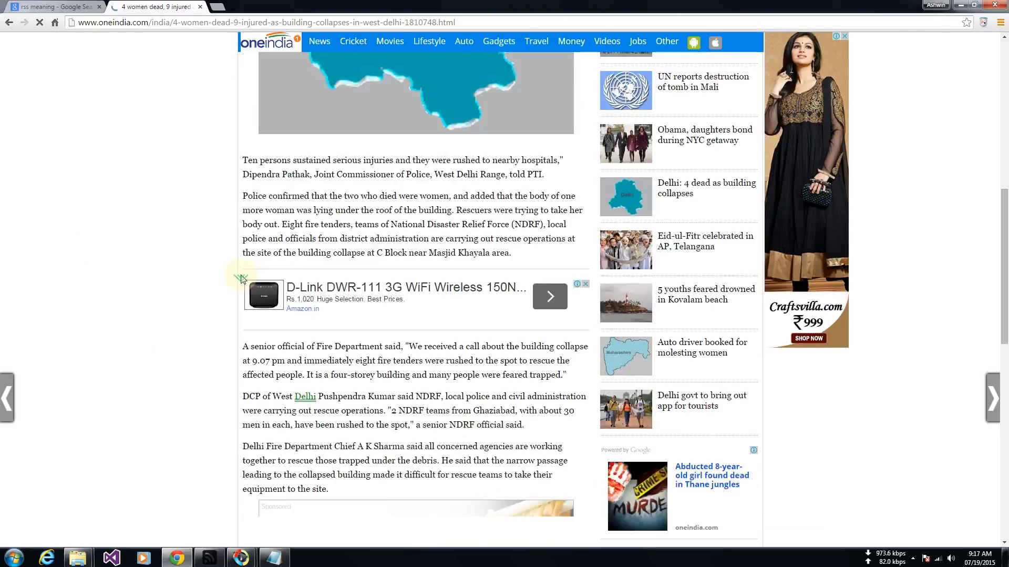
left_click(600, 212)
left_click(9, 23)
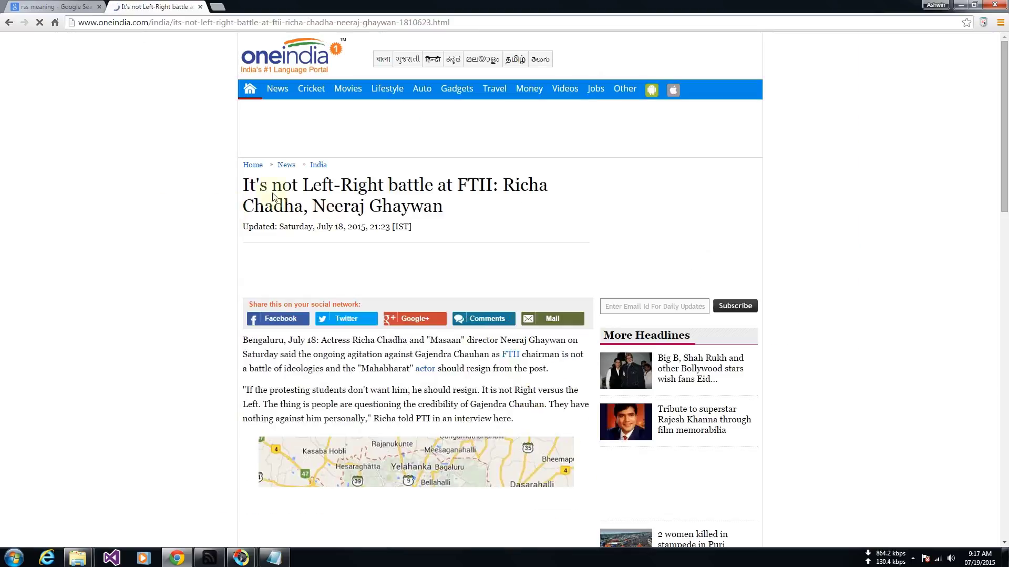
- Copy the full FTII article headline and paste it over the second line of the Ticker5 text file
left_click_drag(246, 185, 457, 207)
right_click(402, 195)
left_click(420, 206)
left_click(246, 558)
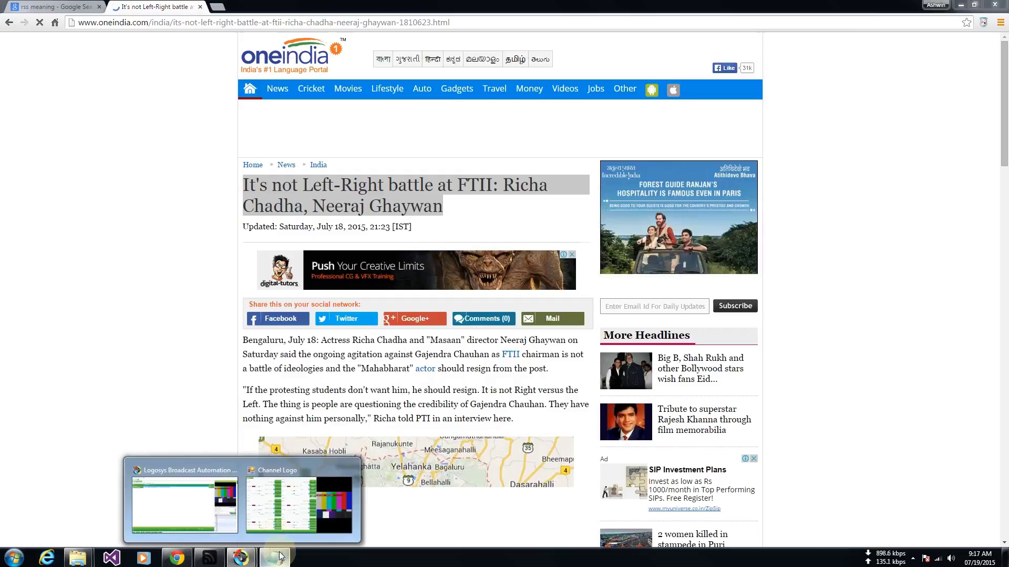
left_click(275, 558)
left_click_drag(354, 127, 239, 117)
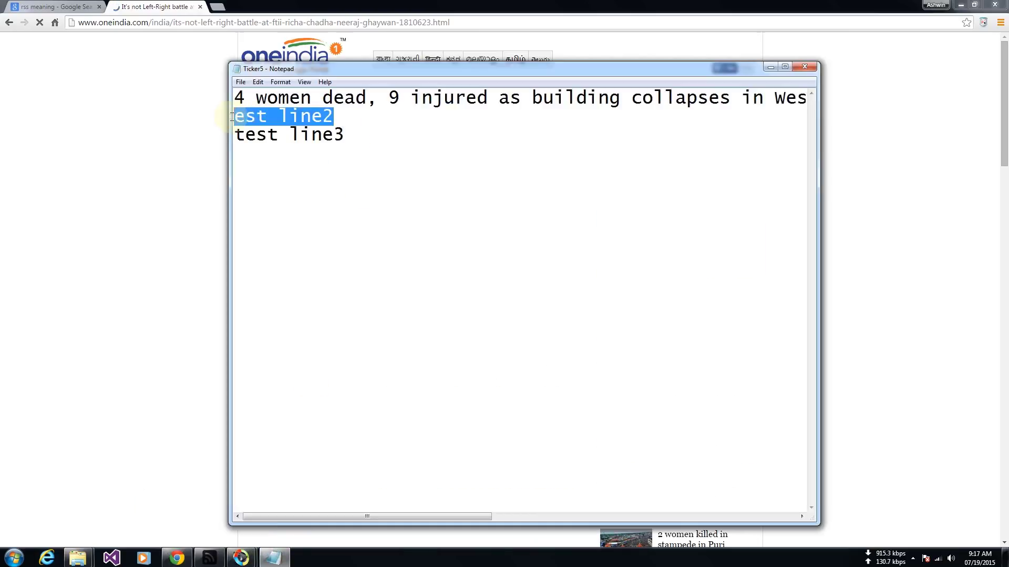
key("ctrl+v")
- Remove "test line3" and the leftover line break so only the two headlines remain, and check their full length
key("Return")
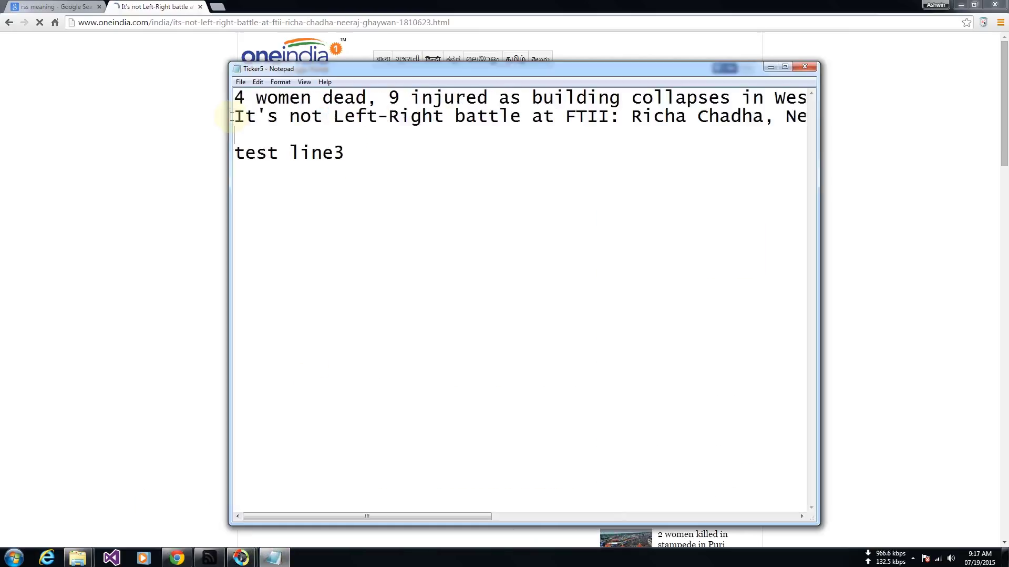
key("BackSpace")
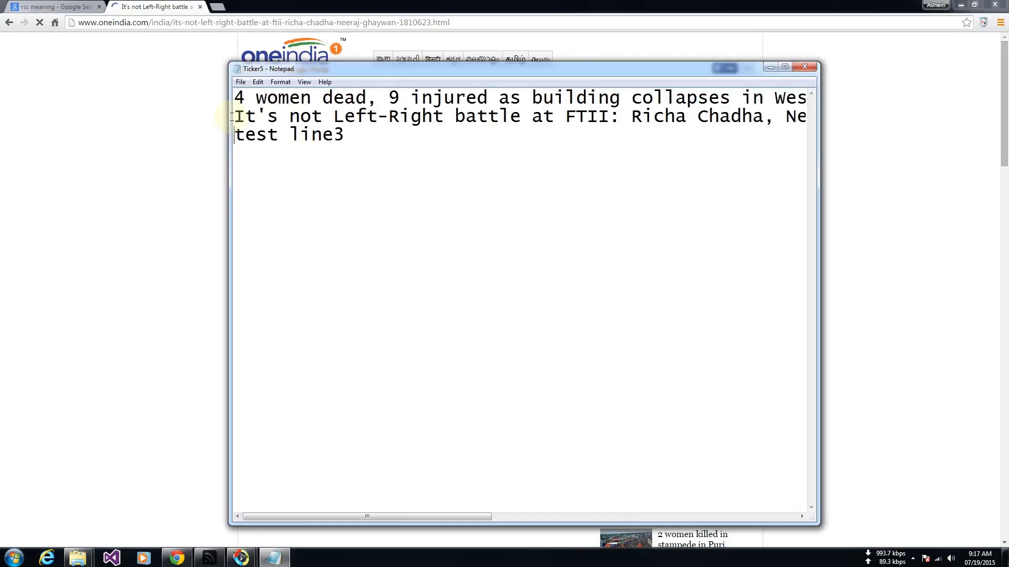
key("shift+End")
key("Delete")
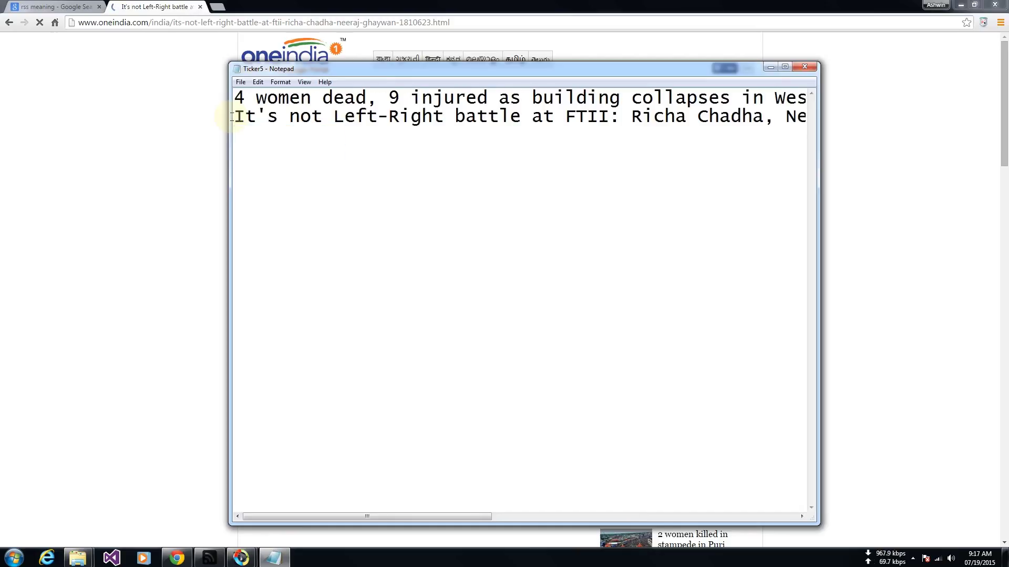
key("BackSpace")
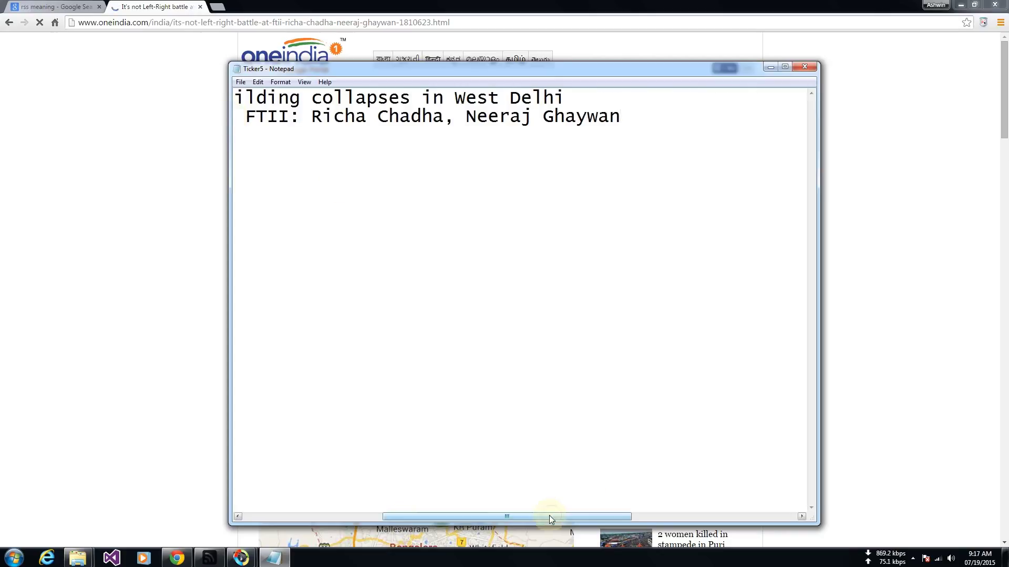
left_click_drag(552, 516, 396, 523)
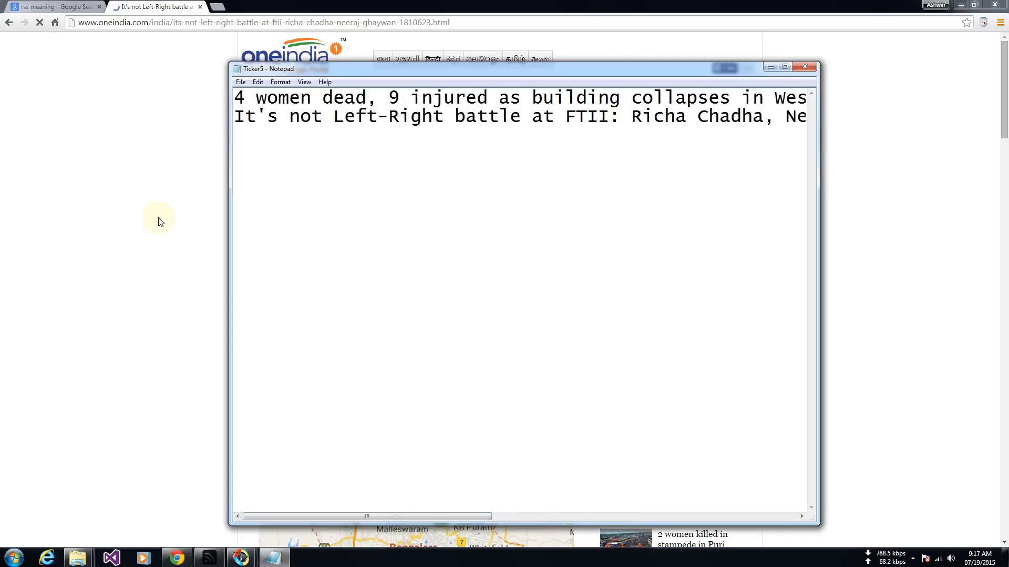
- Save the Ticker5 text file and bring up the playout's Channel Logo window to check the ticker
left_click(240, 82)
left_click(271, 420)
mouse_move(241, 557)
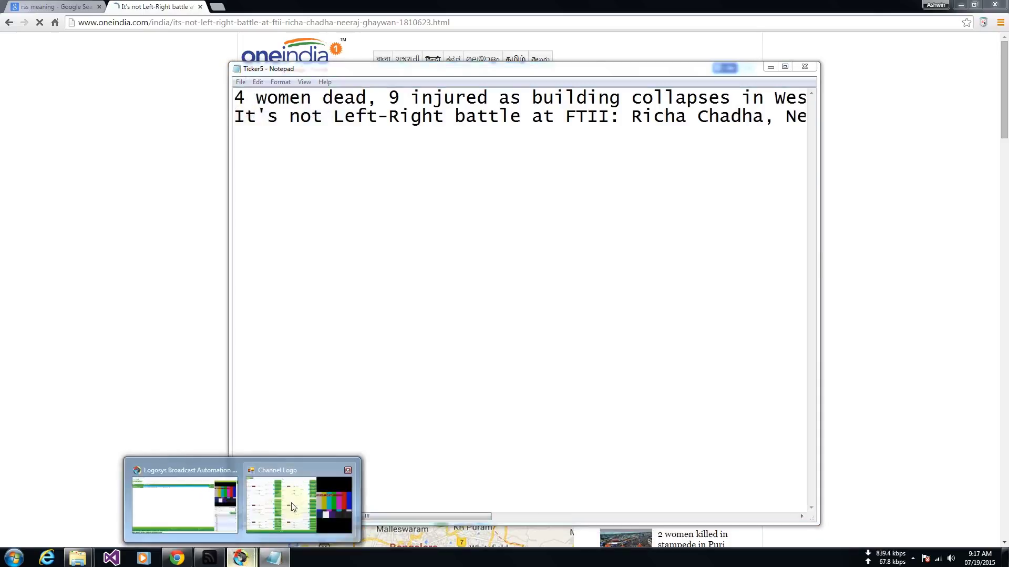
left_click(294, 507)
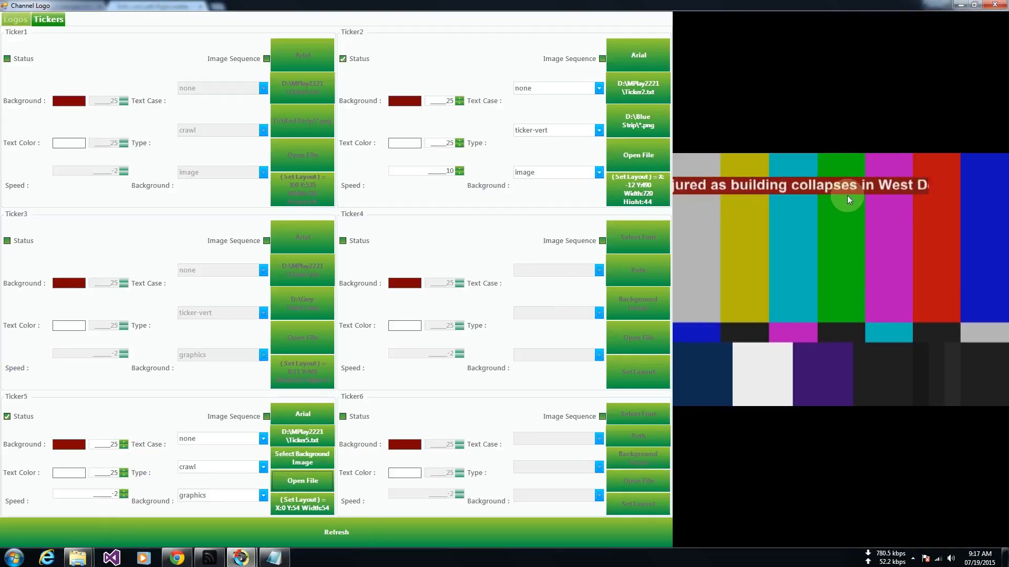
- Set Ticker5's type to ticker-horz and restart the ticker by switching its status off and on
left_click(217, 466)
left_click(196, 499)
left_click(24, 416)
left_click(24, 415)
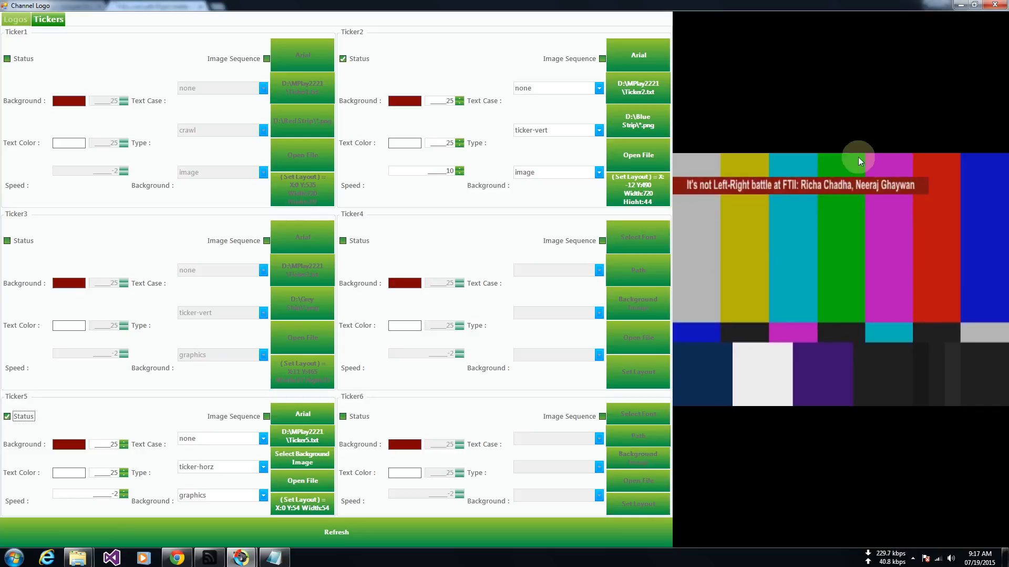
- Minimize the Channel Logo window and close the Ticker5 text file
left_click(961, 5)
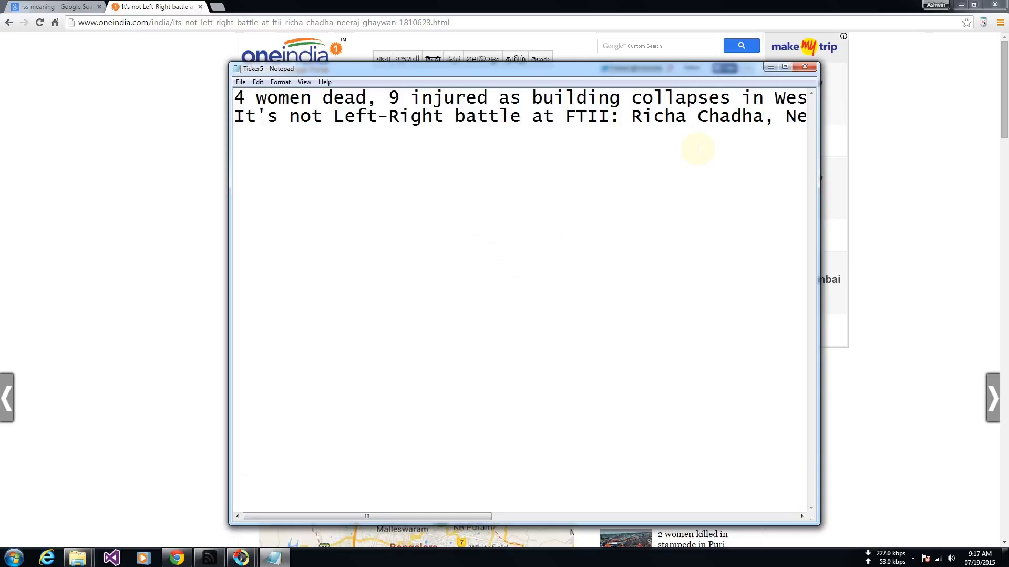
left_click(805, 66)
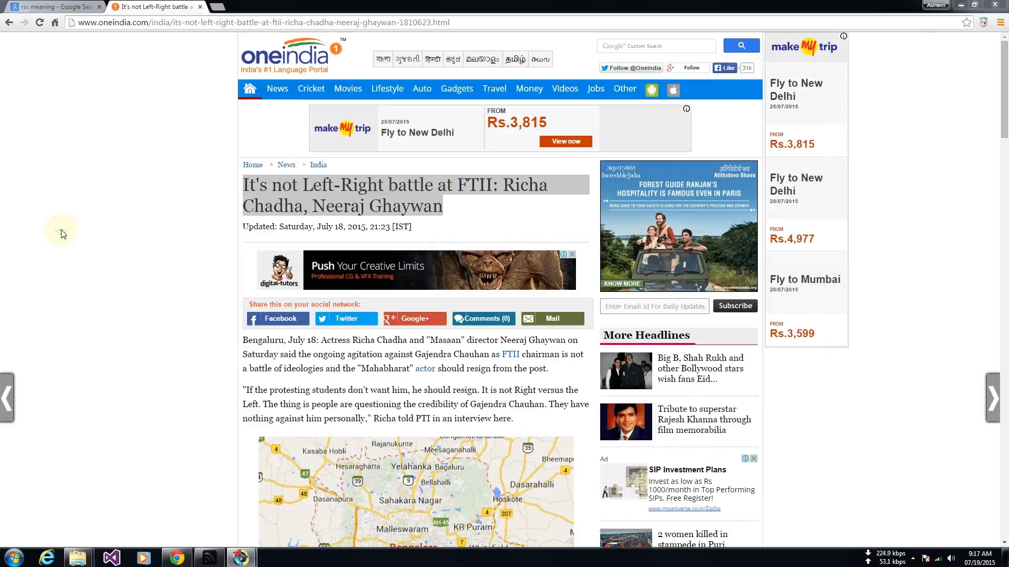
- Highlight the oneindia site address in the browser and look down the article page
left_click(98, 145)
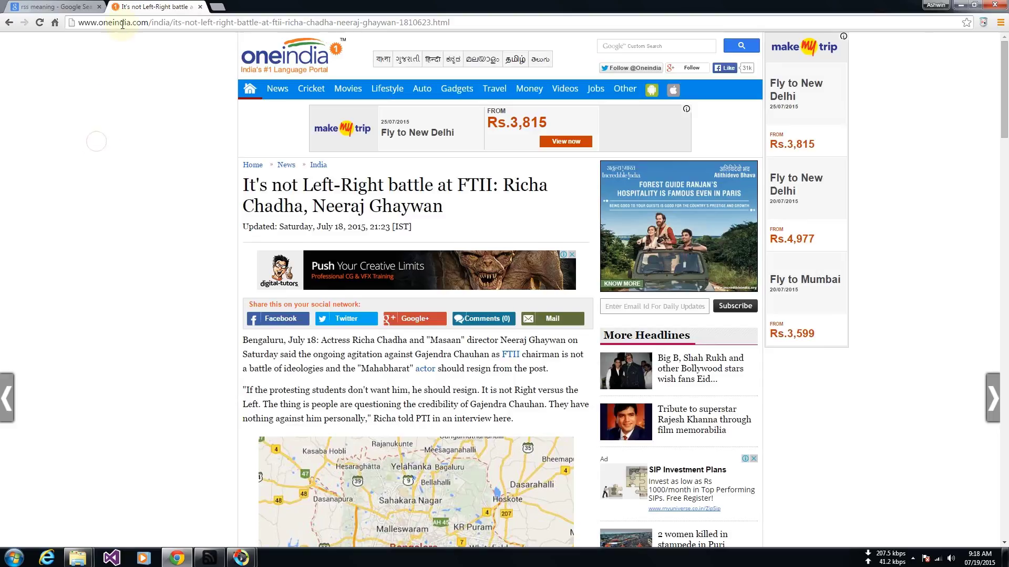
left_click_drag(157, 23, 56, 23)
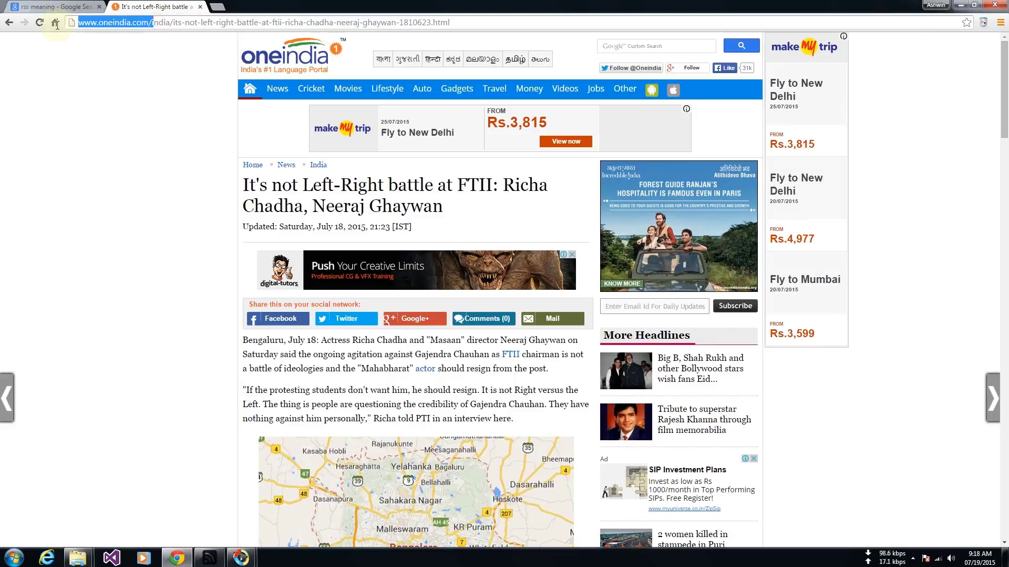
left_click(102, 97)
scroll(128, 394, "down", 5)
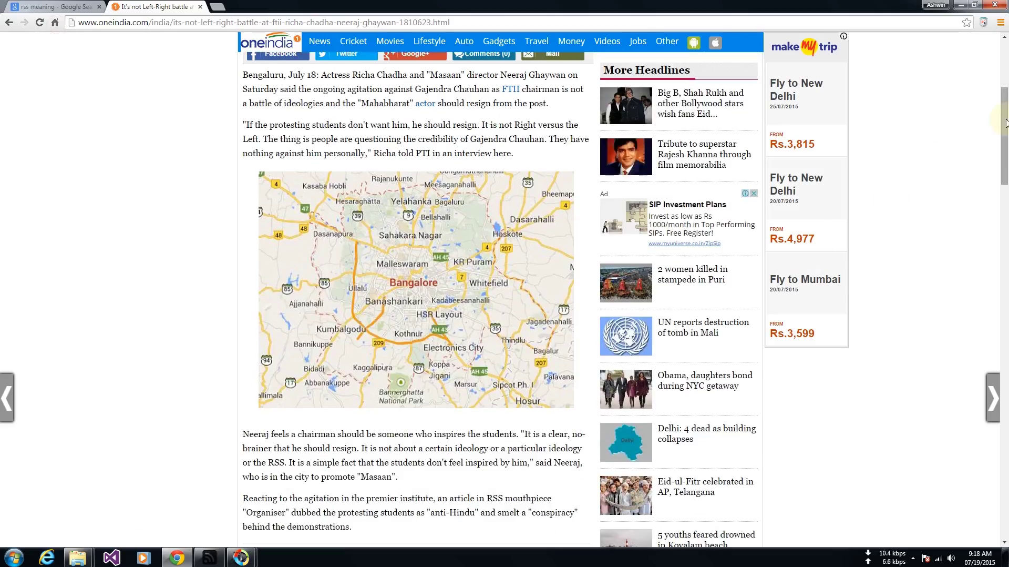
- Open Google in a new browser tab and search for "rss news feed"
left_click(217, 7)
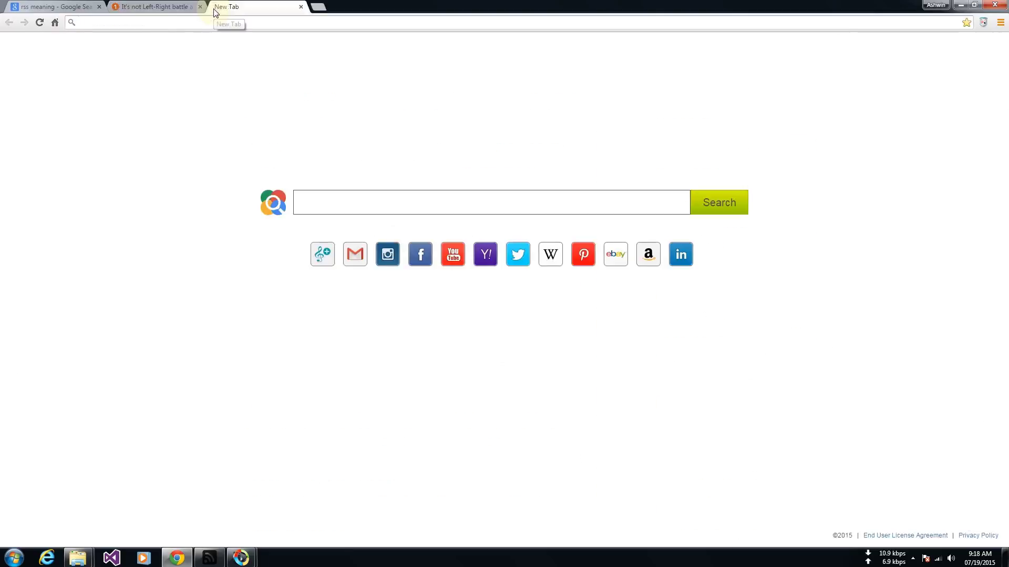
type("google.co")
key("Return")
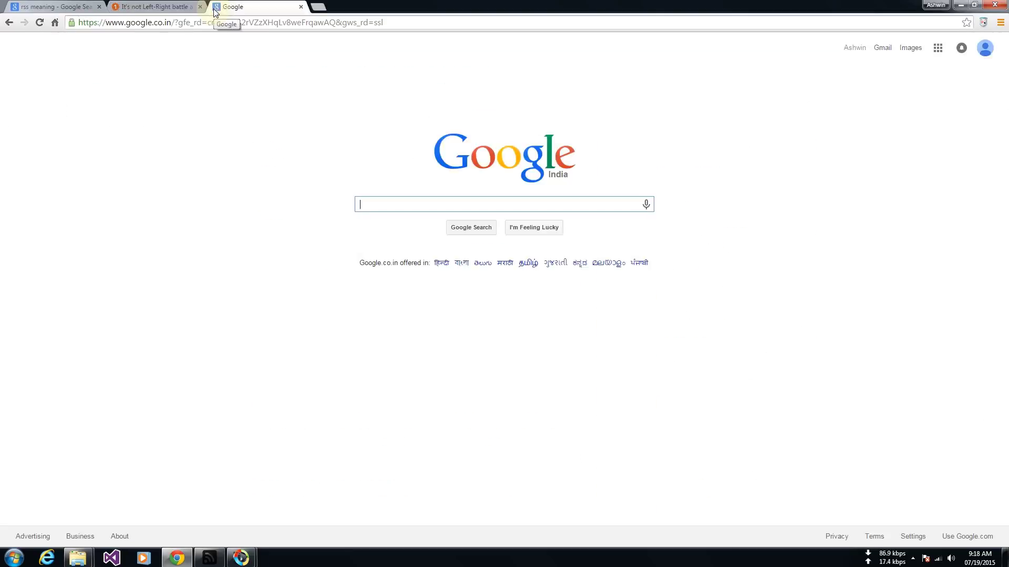
type("rss news websi")
key("BackSpace")
key("BackSpace")
key("BackSpace")
key("BackSpace")
key("BackSpace")
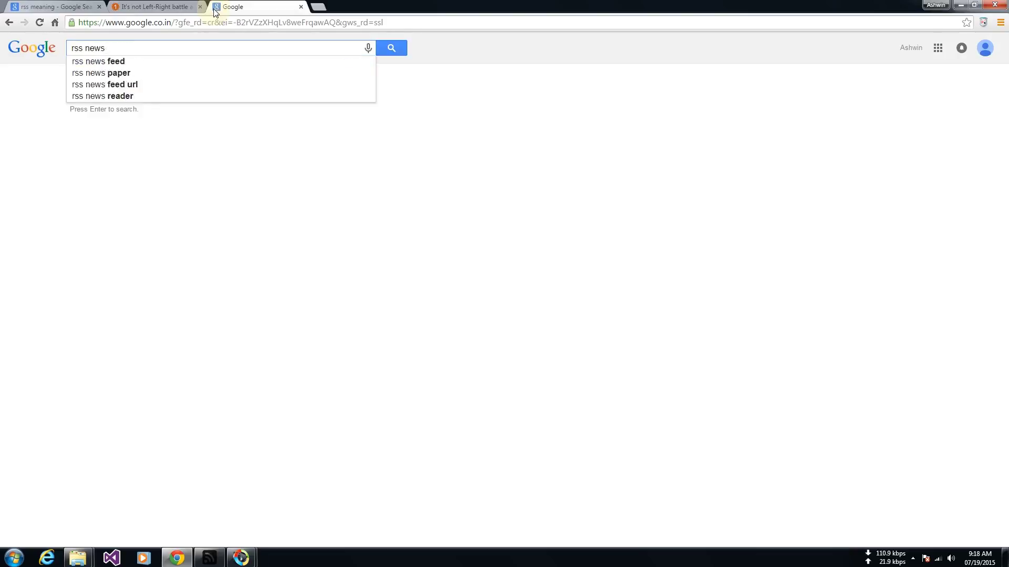
type("feed")
key("Return")
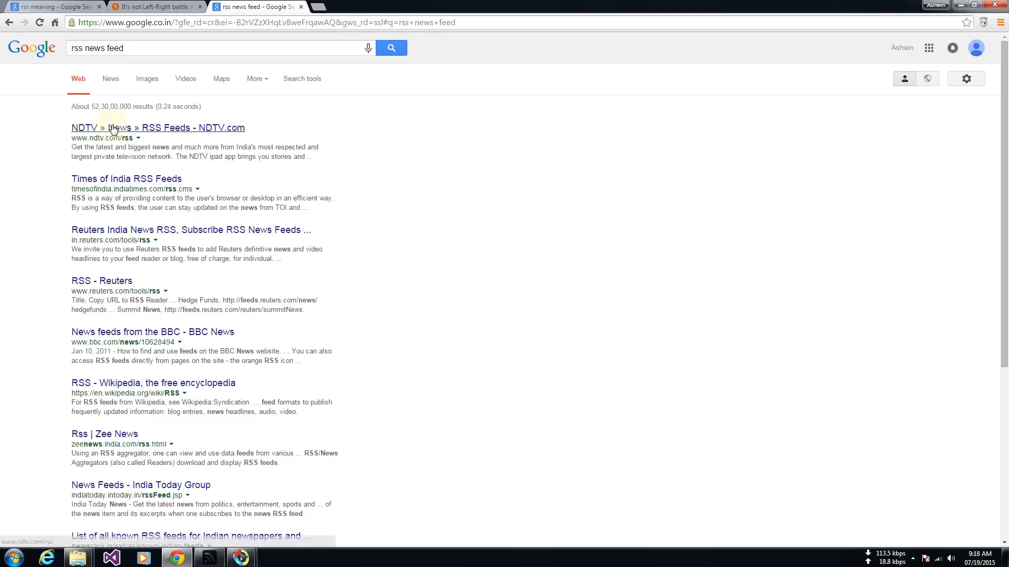
- Open the NDTV RSS Feeds page from the results and browse its Top Stories feed
left_click(114, 128)
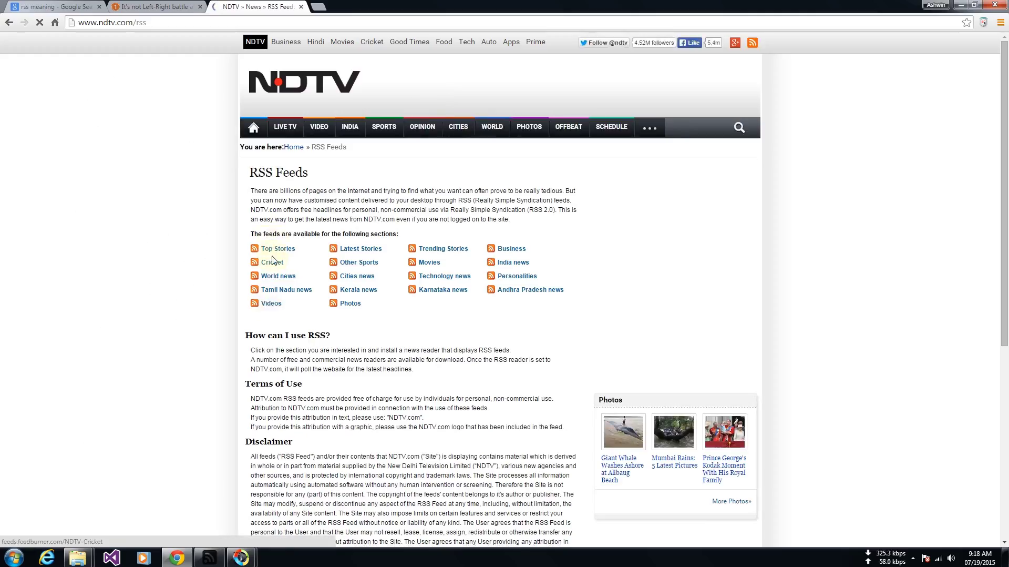
left_click(273, 251)
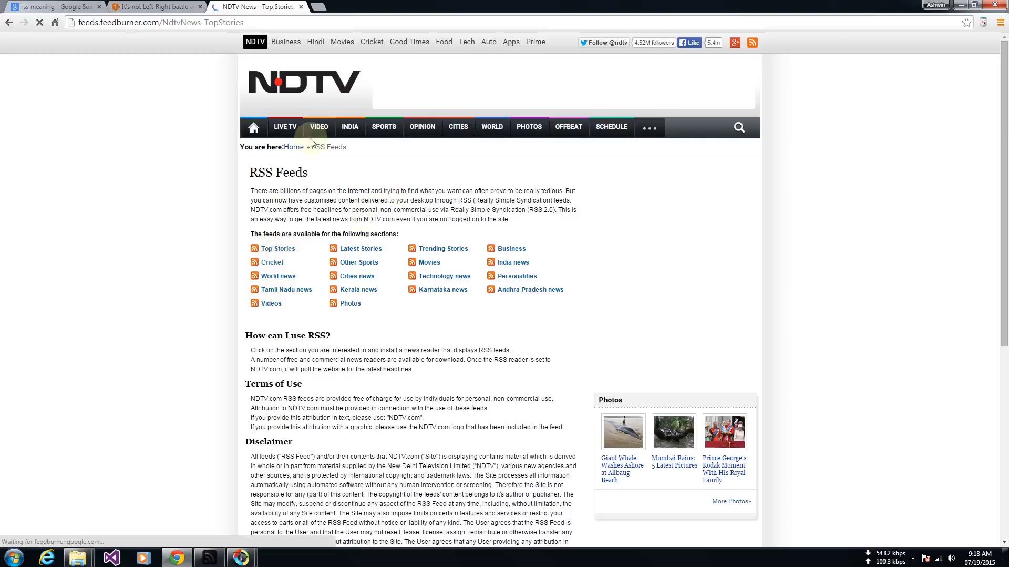
scroll(387, 270, "down", 6)
scroll(384, 271, "up", 6)
scroll(389, 270, "down", 20)
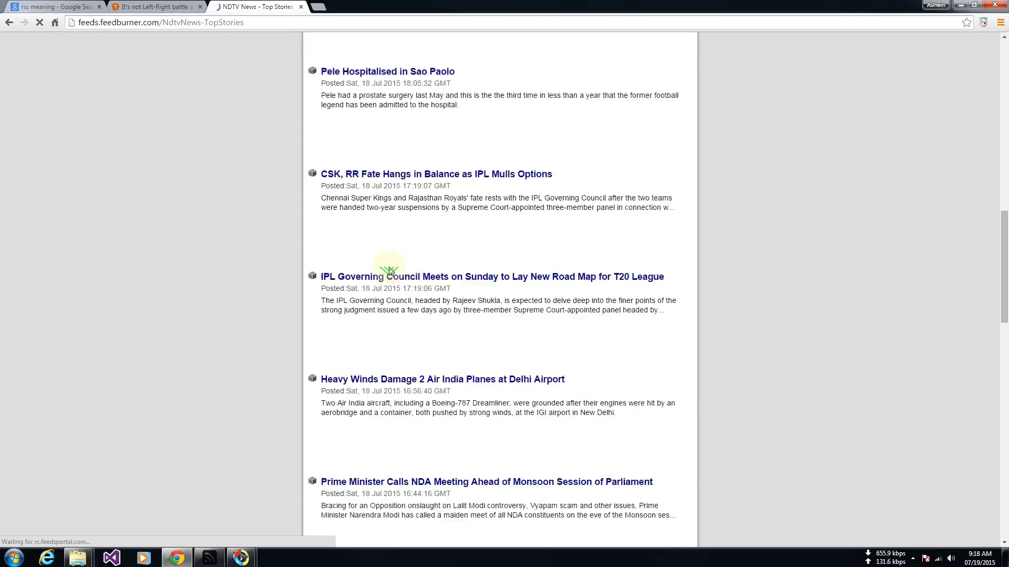
- Examine the headlines and their summary texts in the NDTV Top Stories feed
scroll(390, 270, "up", 20)
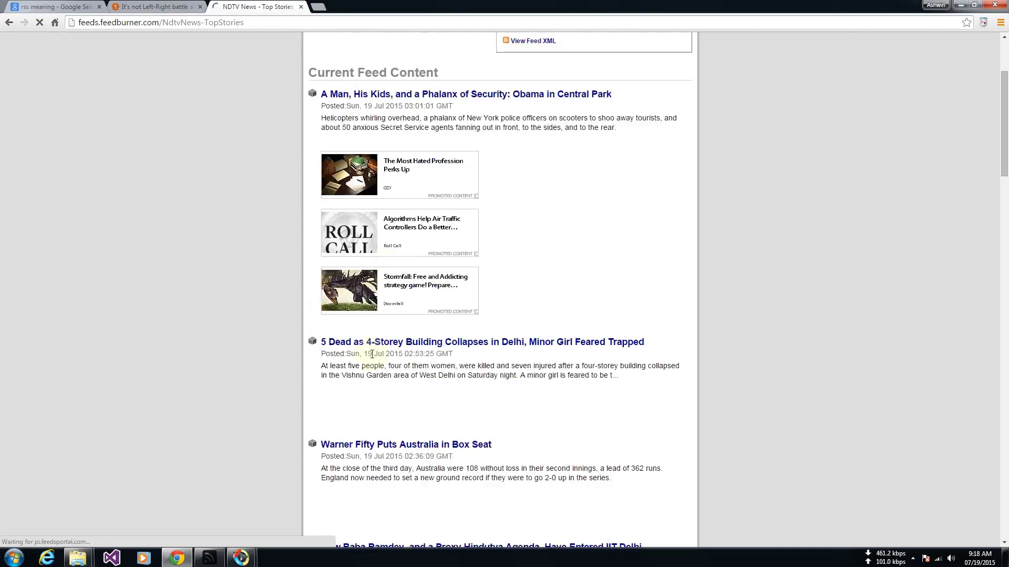
left_click_drag(377, 364, 490, 374)
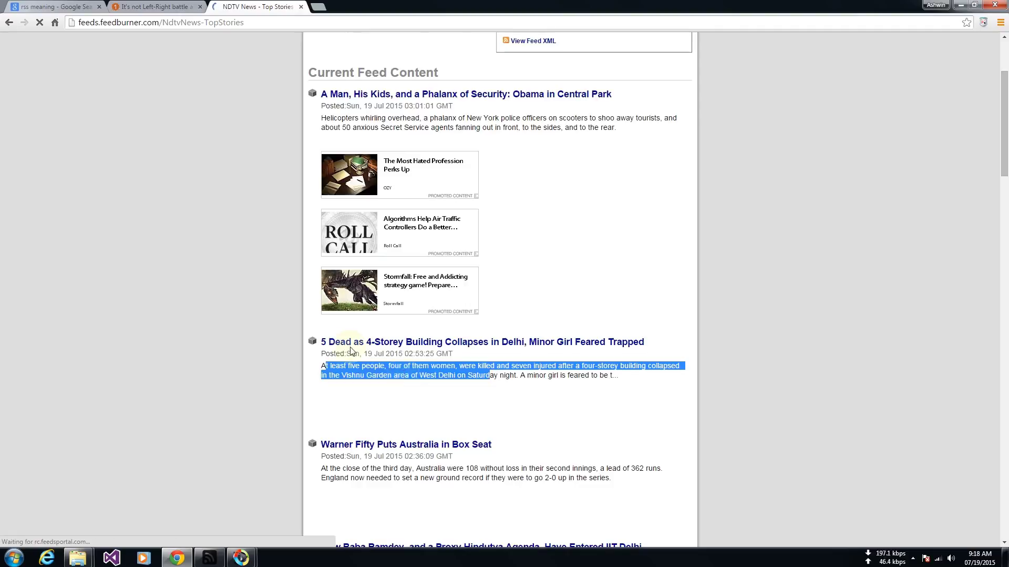
scroll(378, 356, "down", 4)
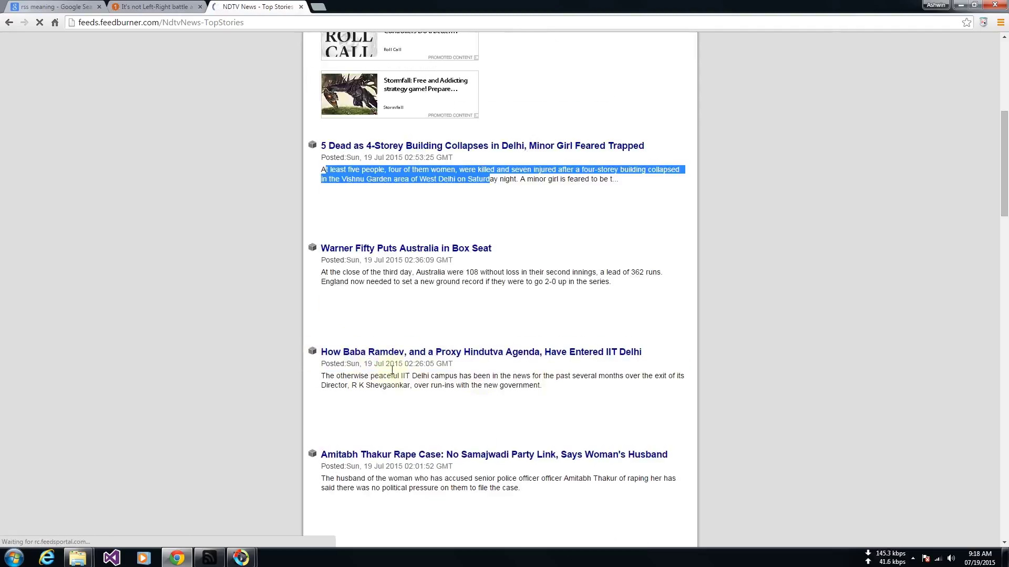
scroll(399, 375, "down", 3)
scroll(413, 272, "down", 10)
scroll(414, 274, "down", 5)
scroll(414, 271, "up", 8)
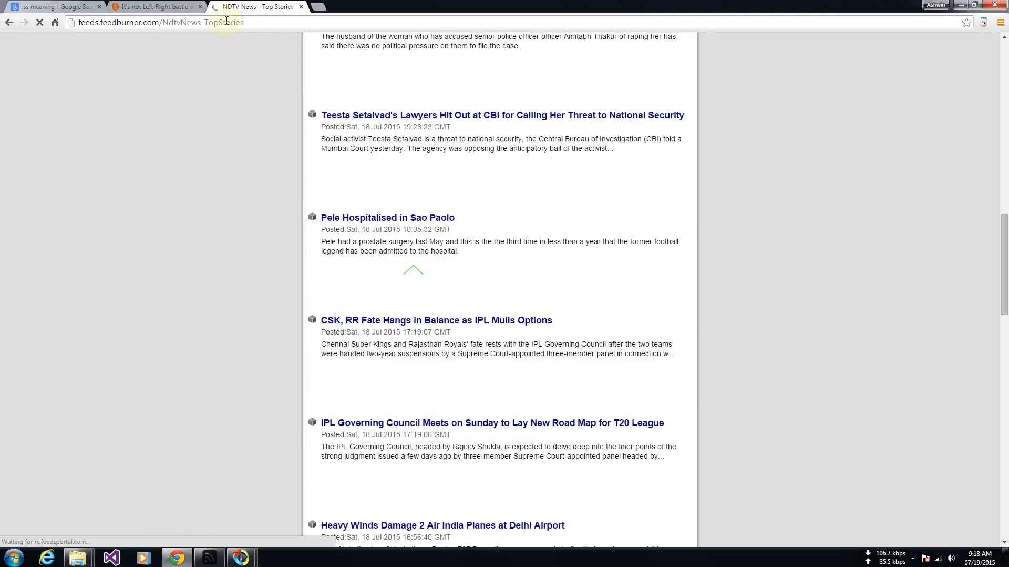
- Copy the full address of the NDTV Top Stories feed, feeds.feedburner.com/NdtvNews-TopStories
left_click(226, 22)
scroll(322, 42, "up", 1)
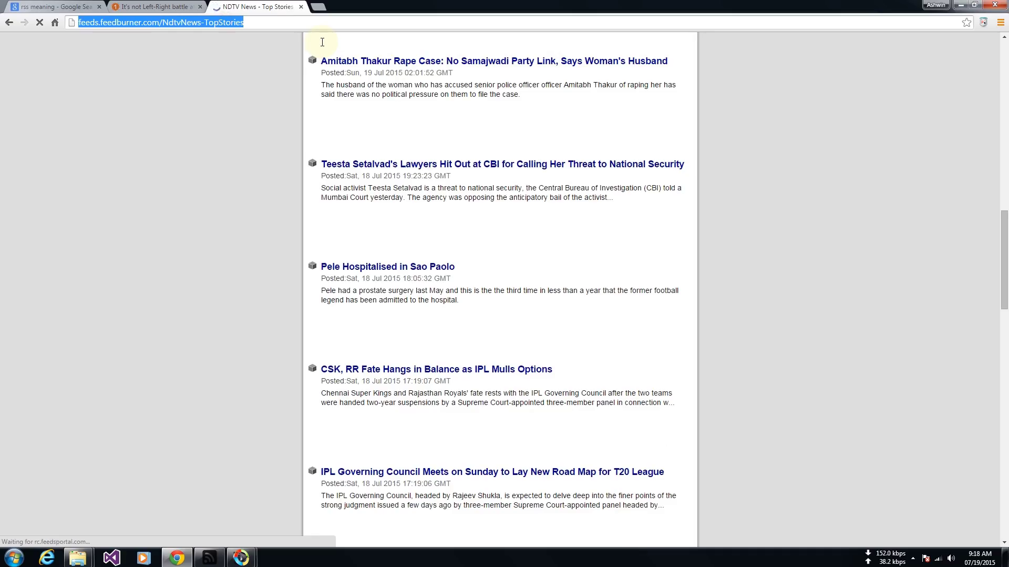
scroll(322, 42, "up", 15)
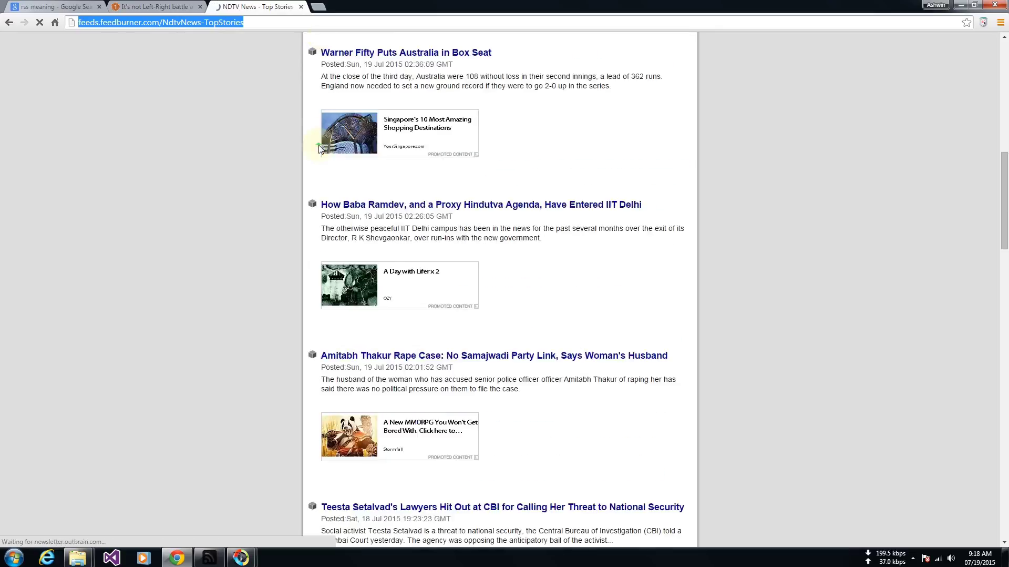
left_click_drag(163, 22, 201, 23)
scroll(270, 153, "up", 2)
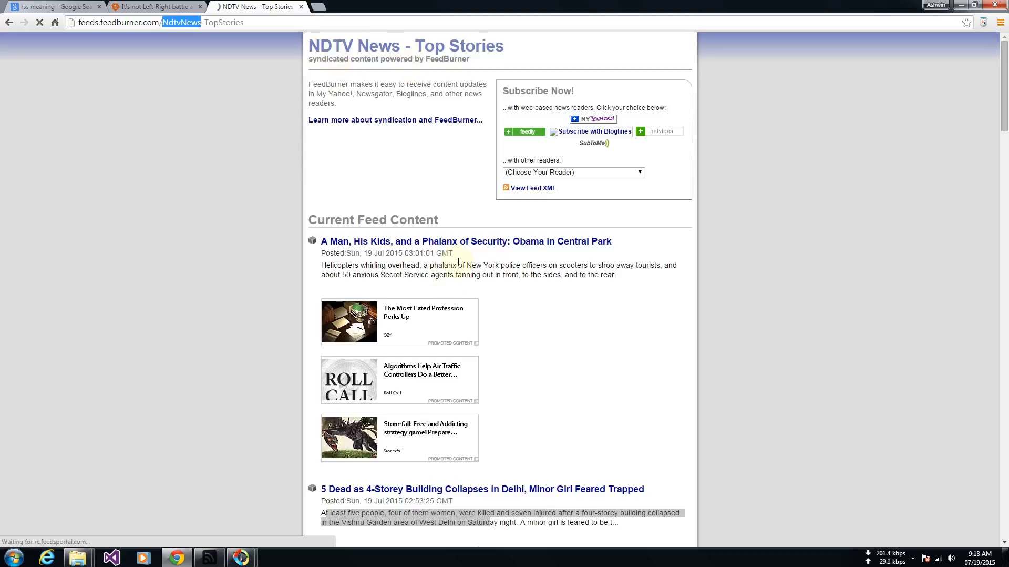
left_click_drag(252, 22, 5, 27)
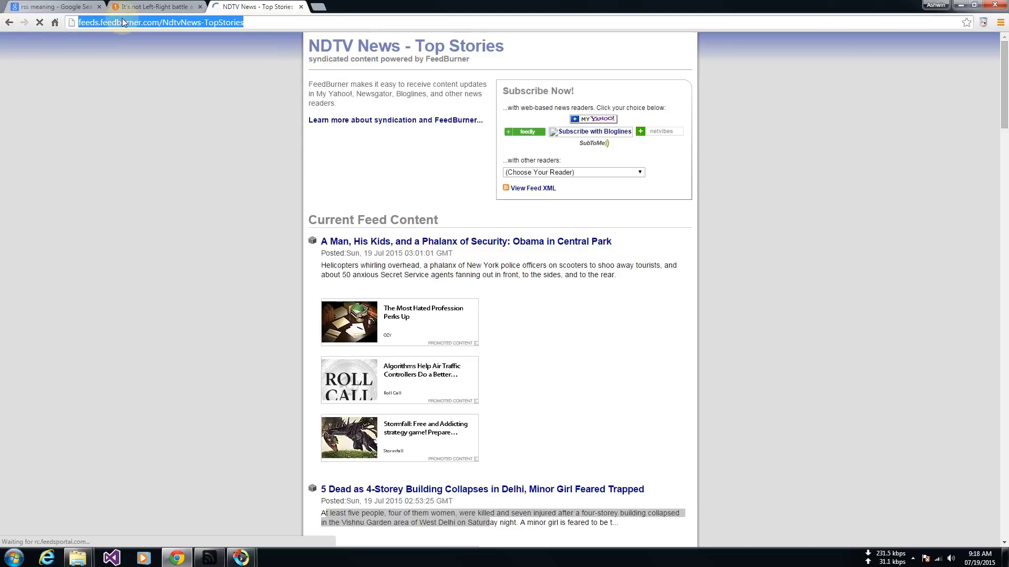
right_click(122, 22)
left_click(179, 65)
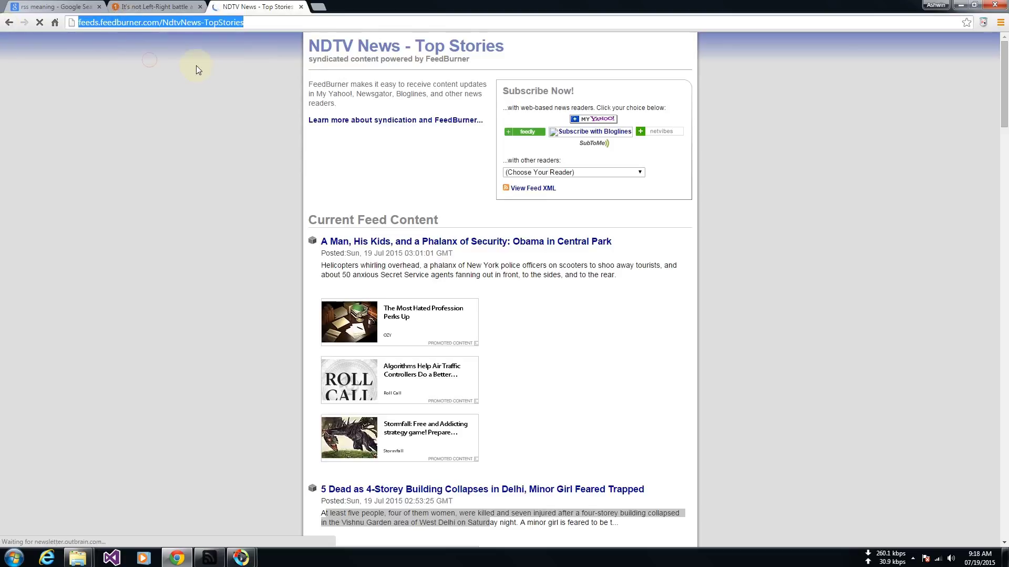
- Switch to Logosys Rss Updates, add an RSS feed and replace its URL with the copied NDTV Top Stories address
left_click(962, 5)
left_click(963, 5)
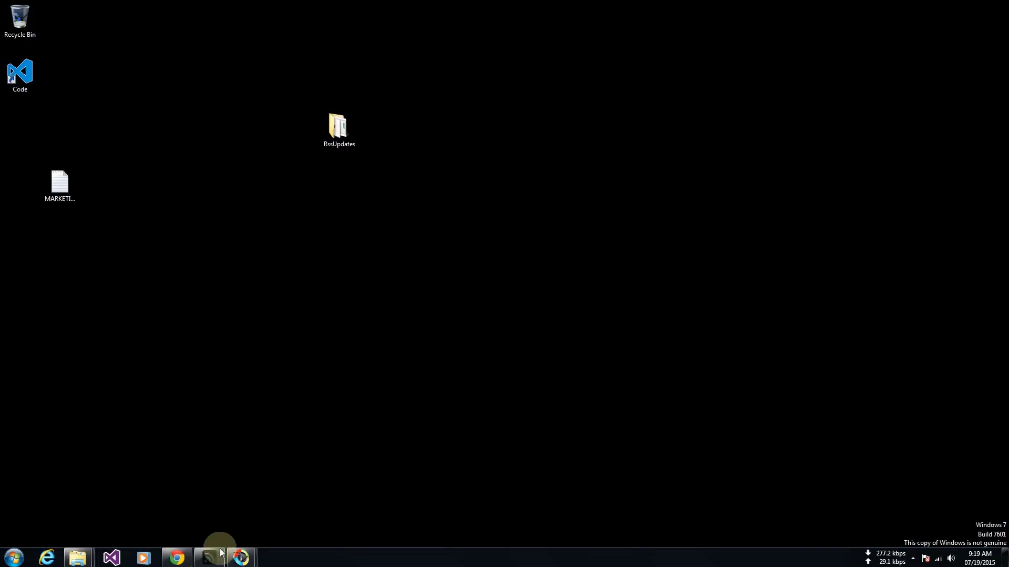
left_click(209, 556)
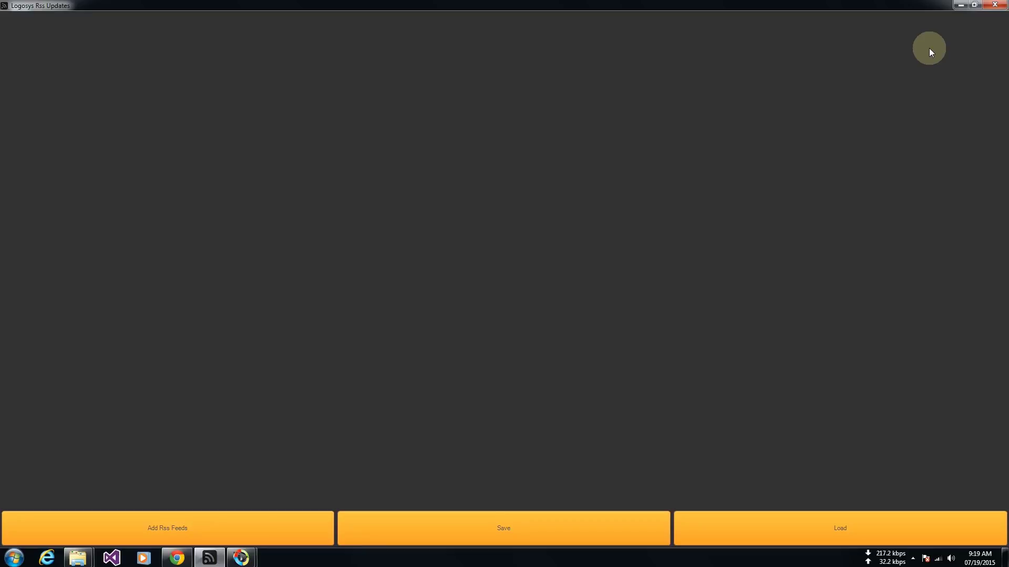
left_click(161, 528)
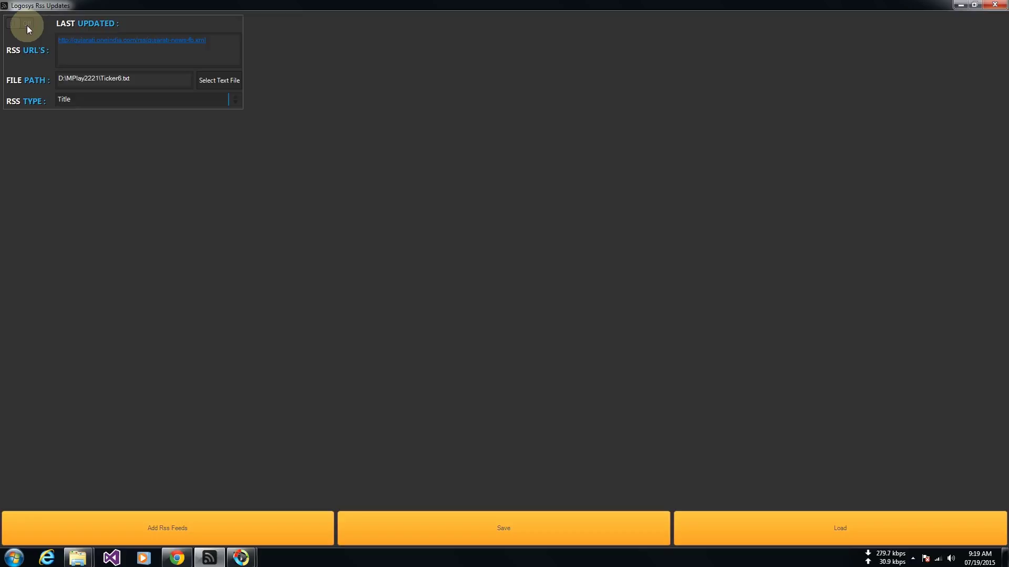
left_click_drag(207, 41, 59, 40)
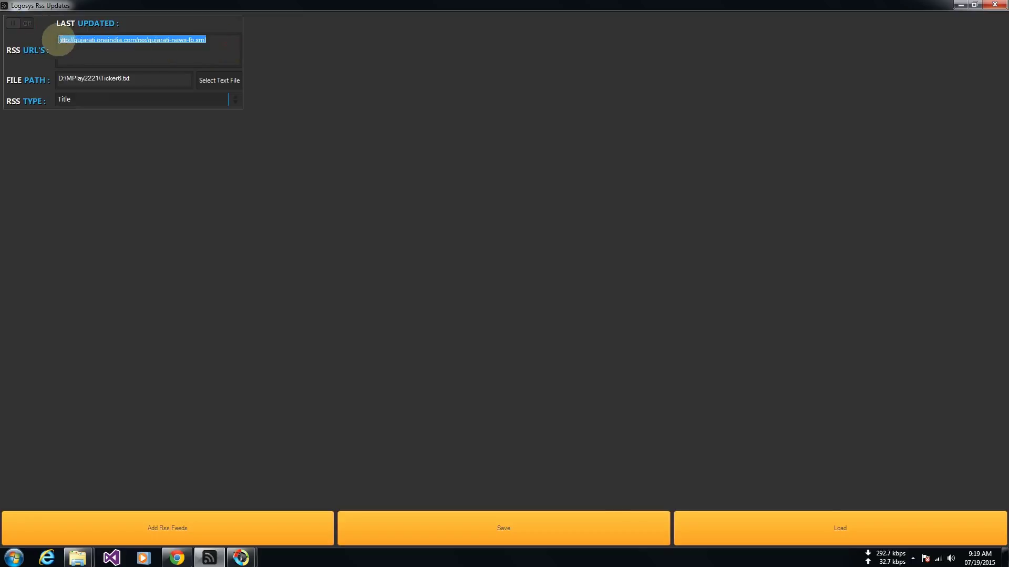
key("ctrl+v")
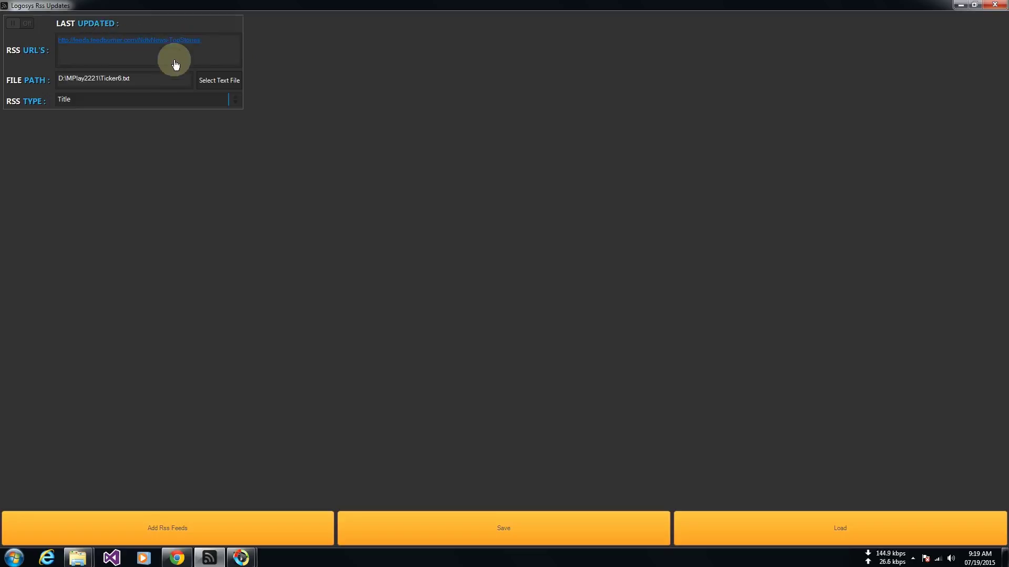
- Set the feed's output text file to Ticker5 in the MPlay2221 folder on Local Disk (D:)
left_click(217, 82)
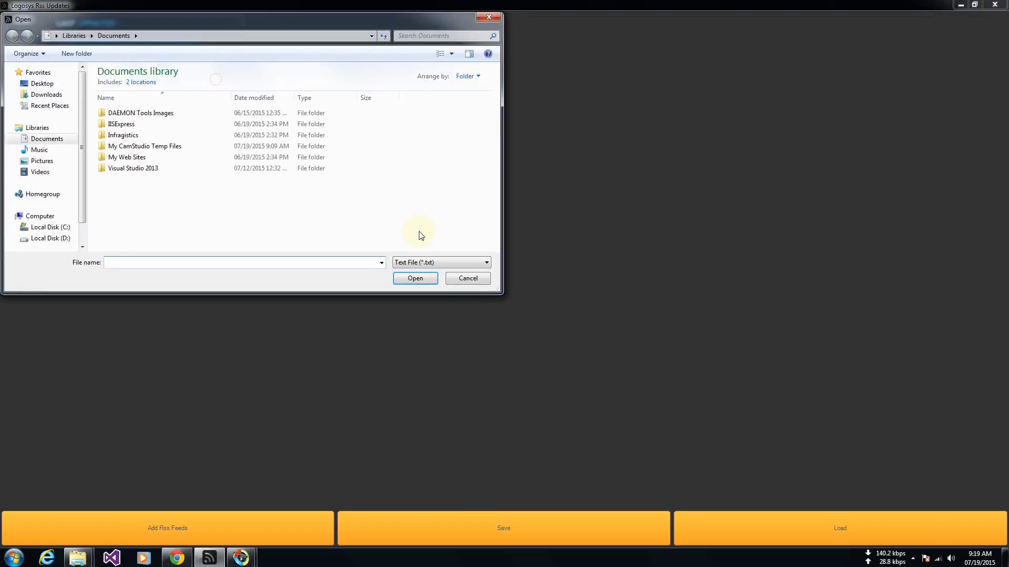
left_click(46, 94)
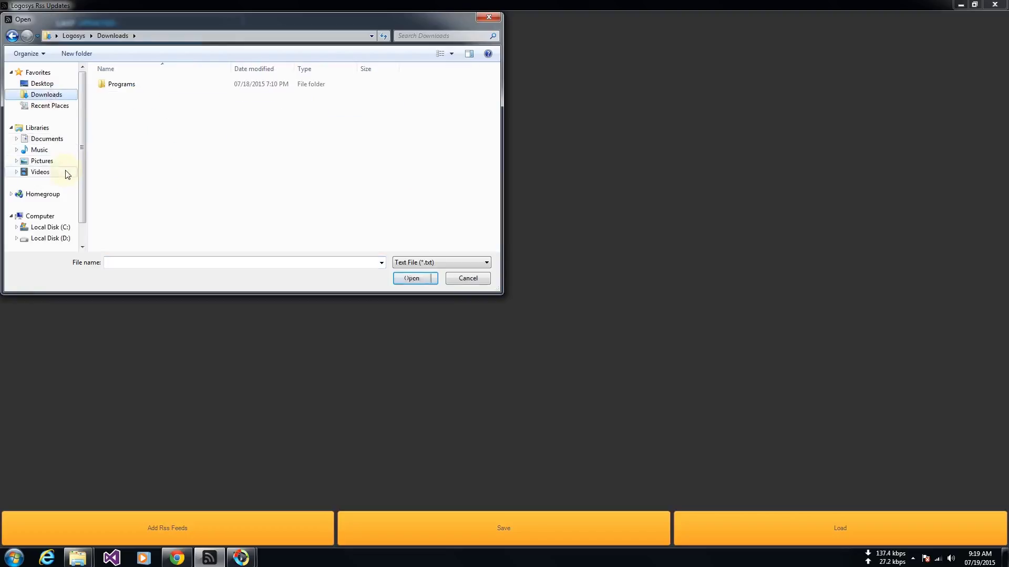
left_click(53, 227)
left_click(51, 238)
left_click(120, 86)
double_click(120, 87)
left_click(126, 173)
left_click(126, 206)
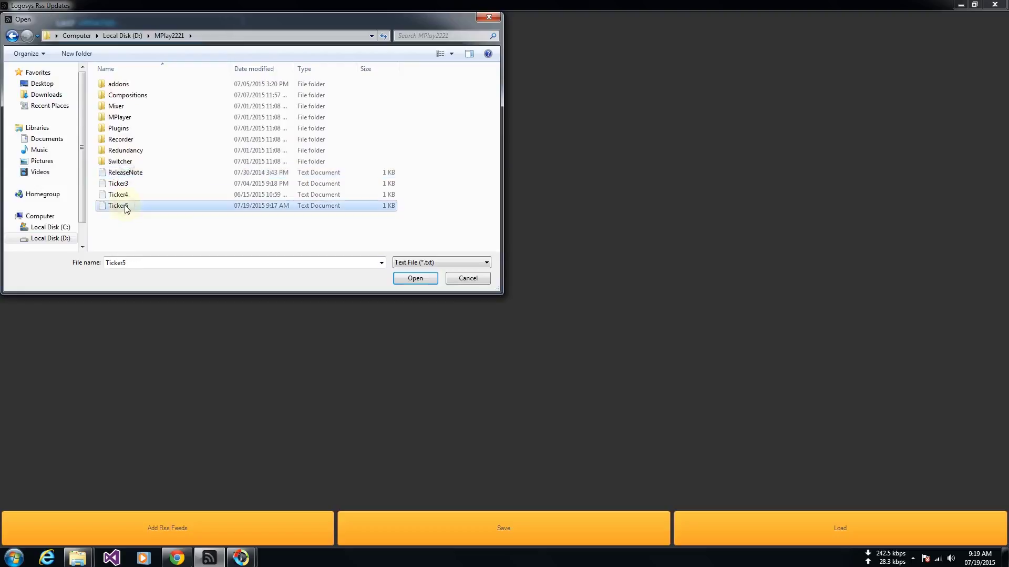
left_click(408, 279)
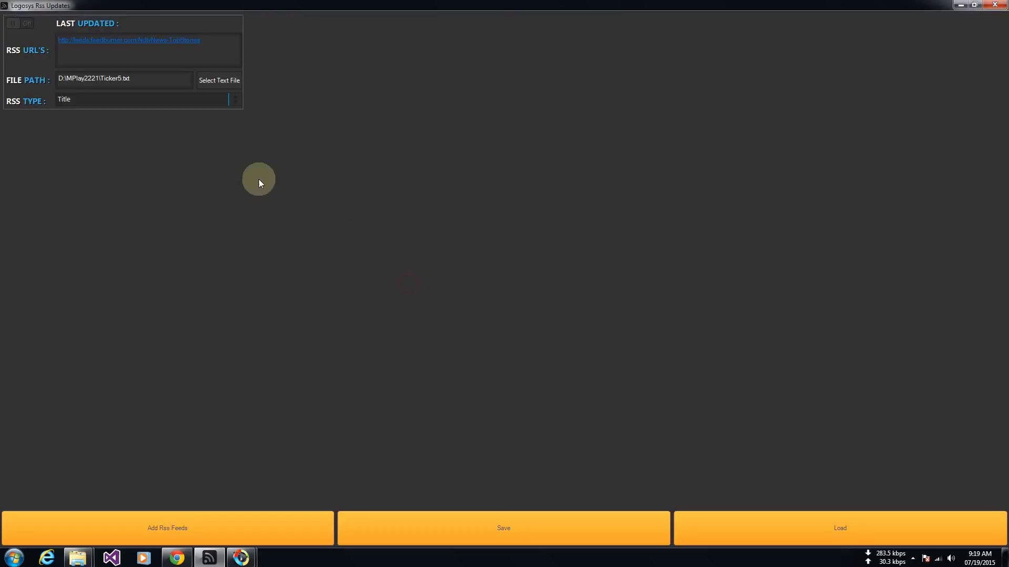
- Choose Title as the feed's RSS type and turn the feed on
left_click(80, 101)
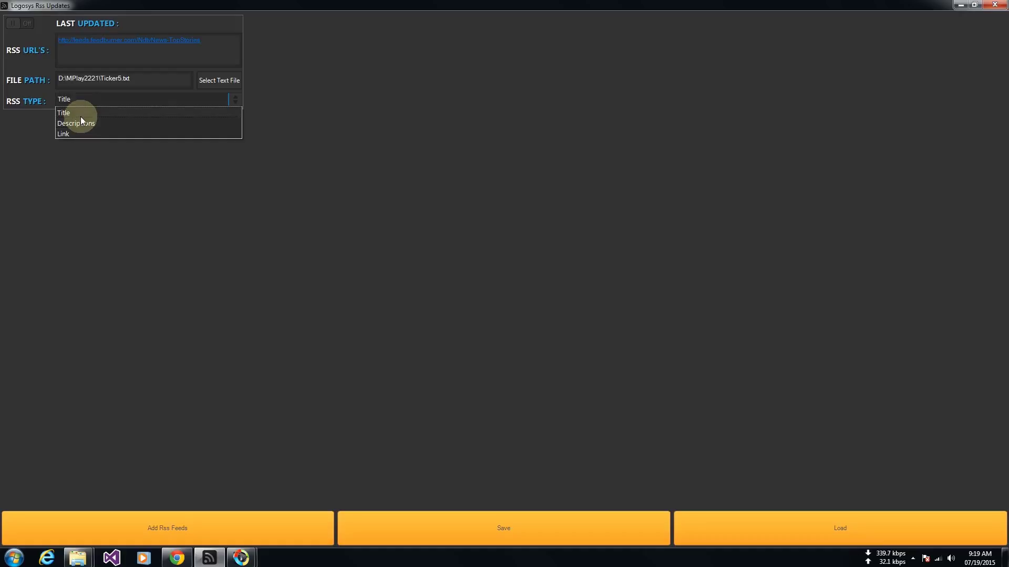
left_click(70, 112)
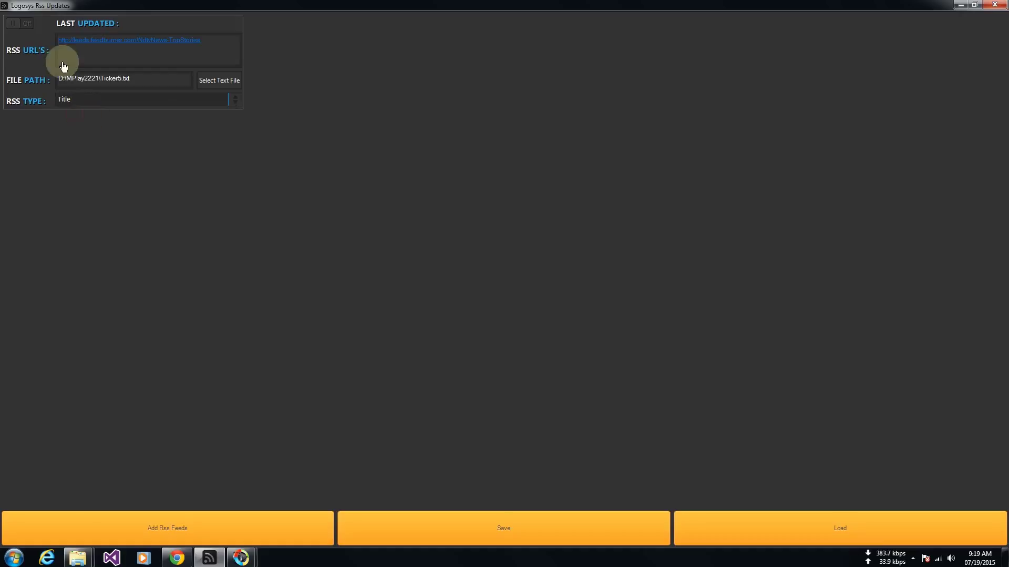
left_click(26, 28)
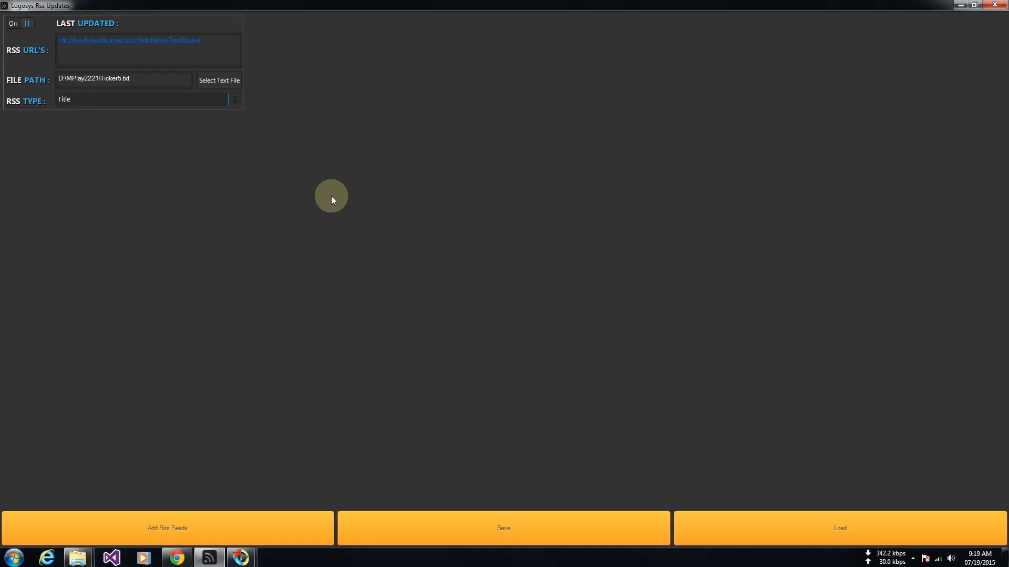
- Add three more RSS feed entries beside the Top Stories one
left_click(232, 532)
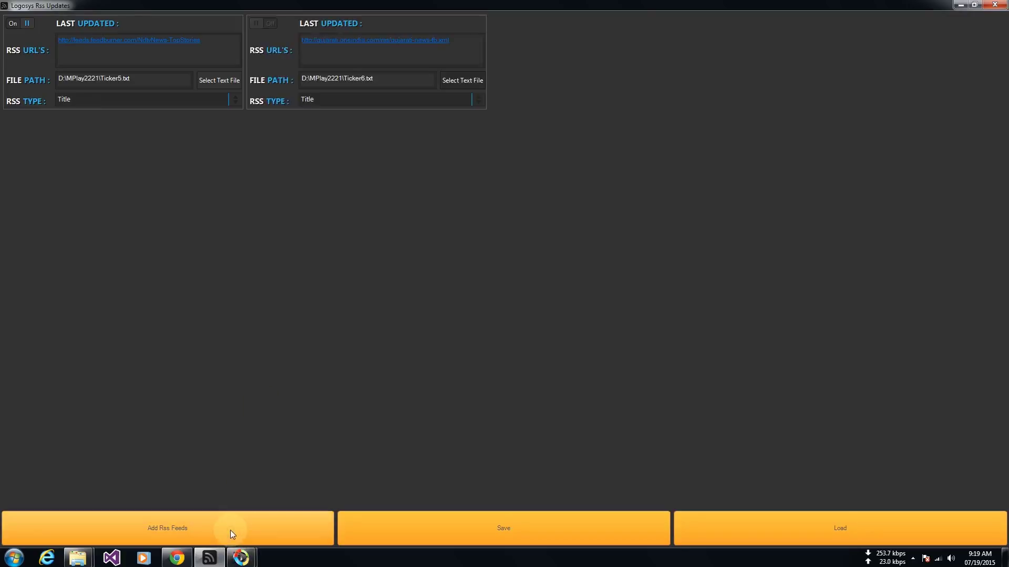
left_click(233, 534)
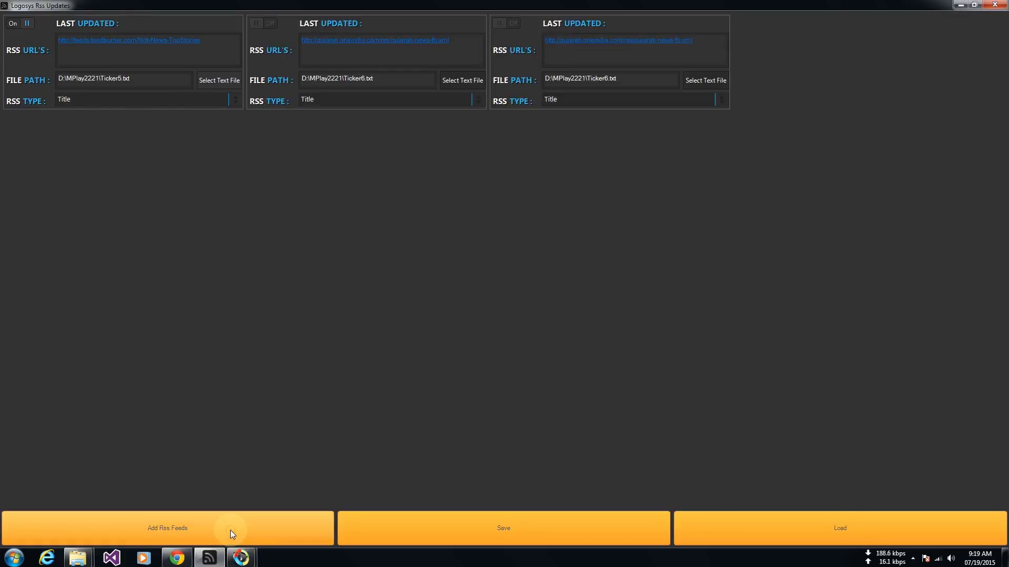
left_click(232, 533)
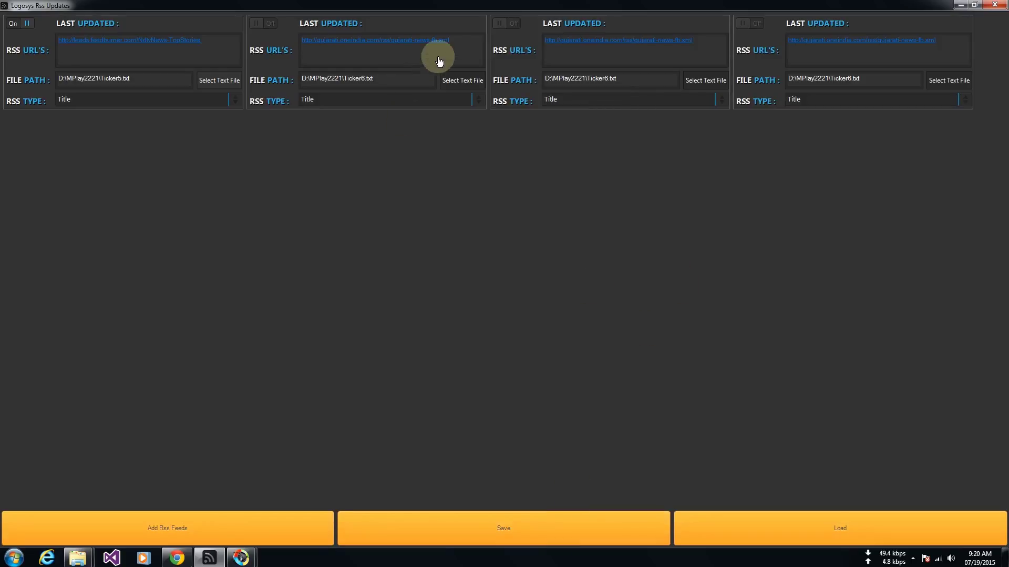
- Select the second feed's URL for replacement, copy the NDTV World feed address from Chrome, and return to Logosys Rss Updates
left_click_drag(451, 40, 300, 40)
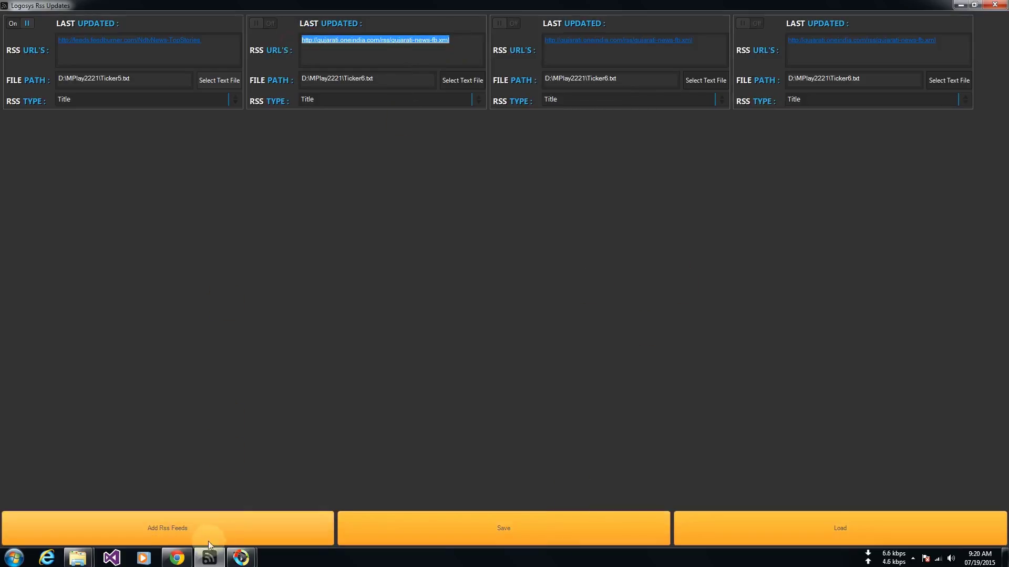
left_click(177, 557)
left_click(10, 22)
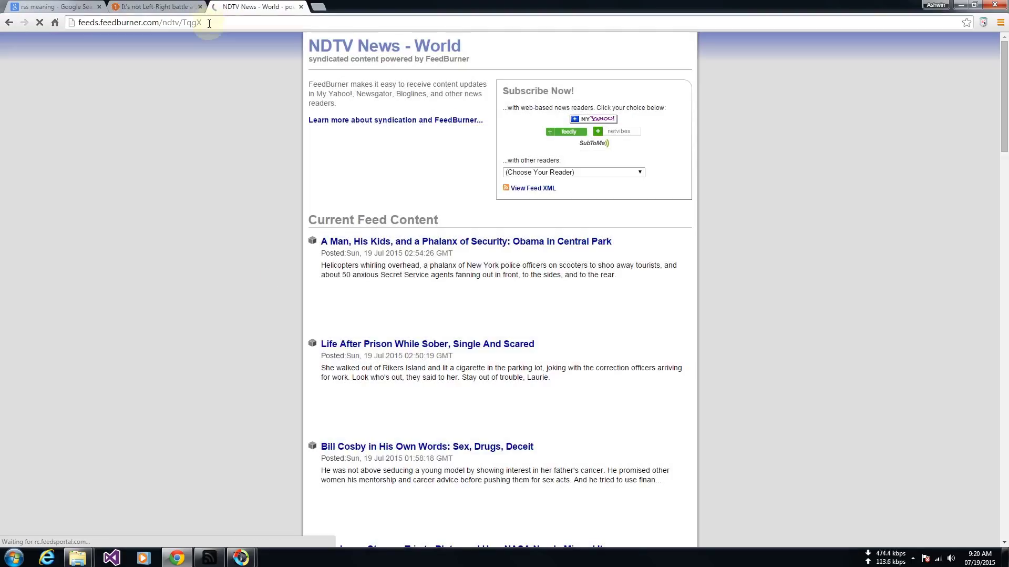
left_click(268, 24)
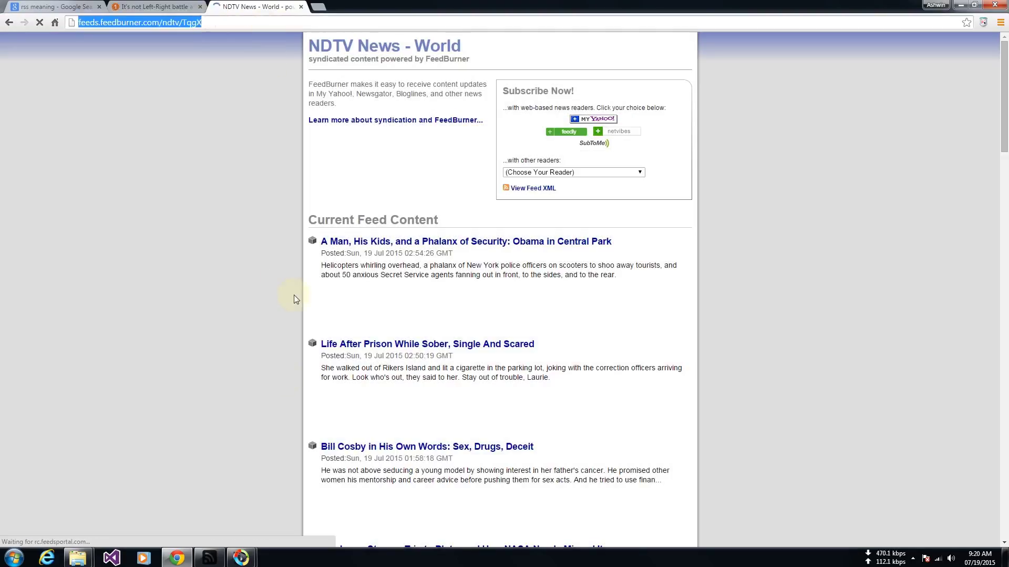
left_click(243, 557)
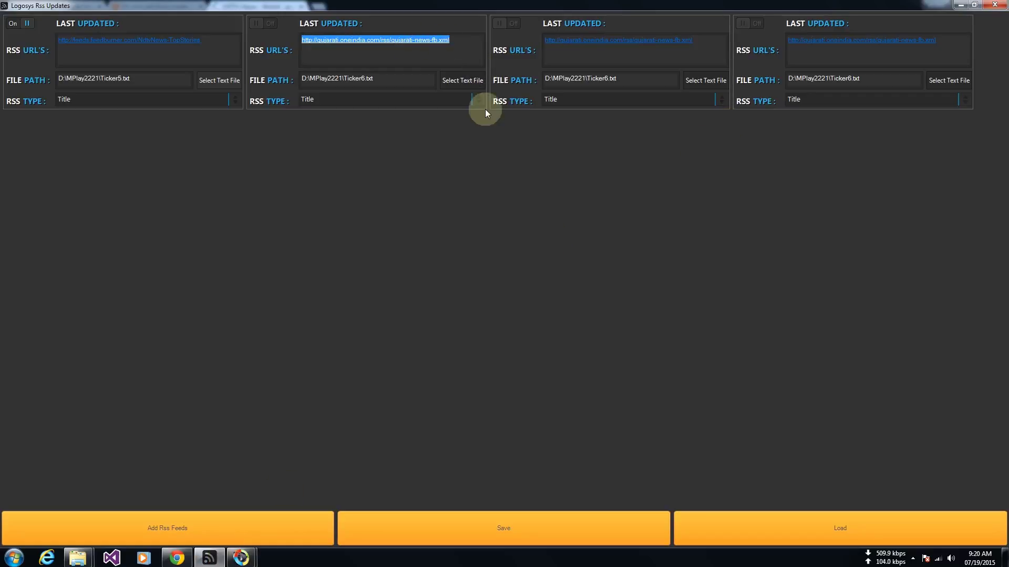
- Create a text document named WorldNews on the Desktop and select it as the second feed's output file
left_click(449, 80)
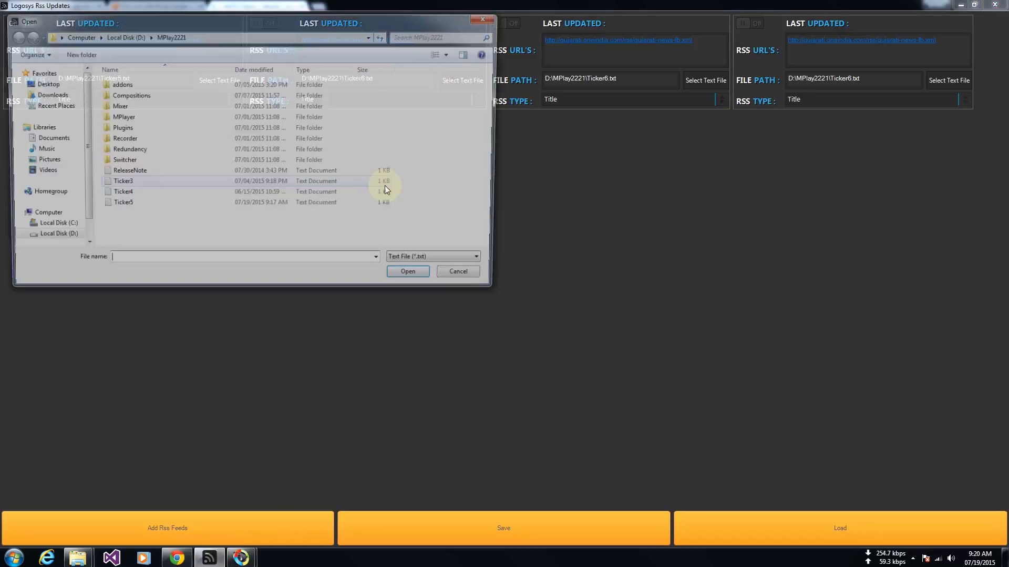
left_click(42, 83)
right_click(199, 203)
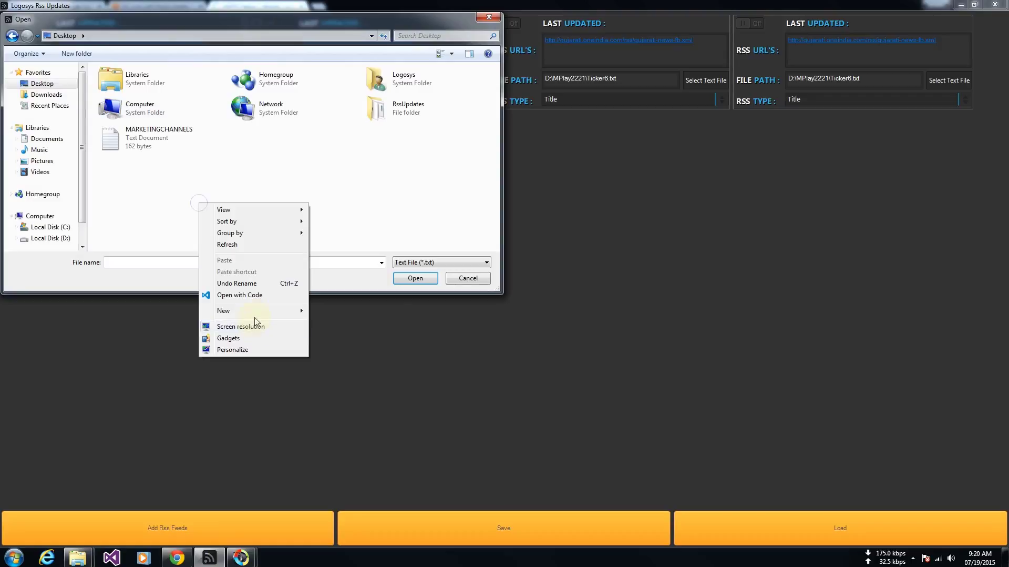
mouse_move(273, 314)
left_click(345, 396)
type("WorldNews")
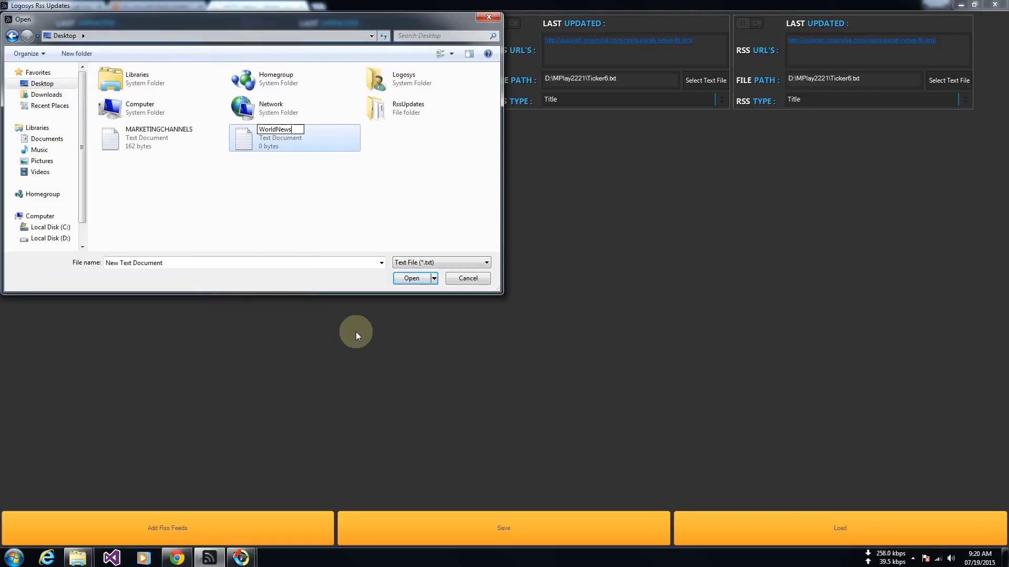
key("Return")
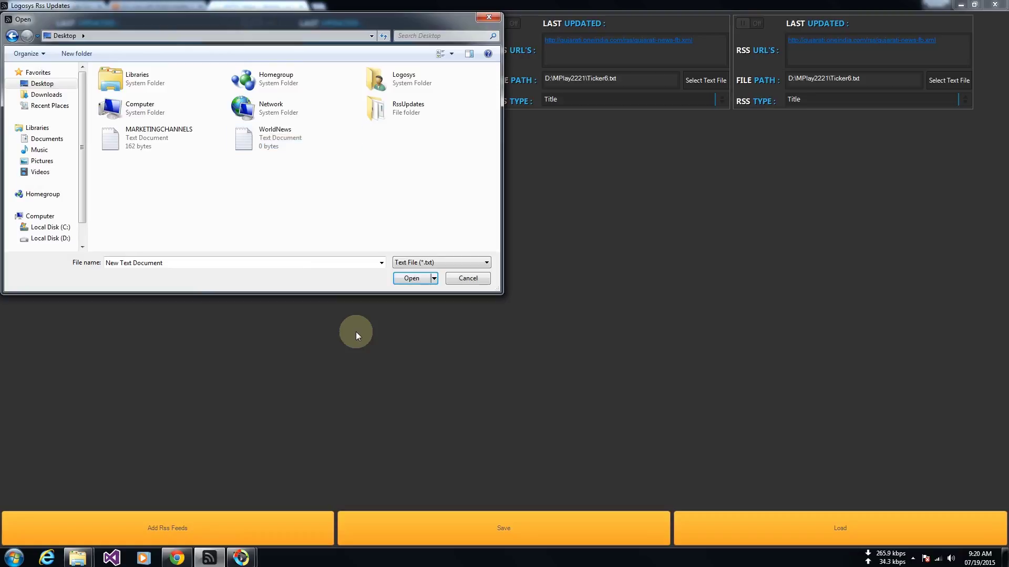
double_click(273, 137)
- Set the second feed's URL to feeds.feedburner.com/ndtv/TqgX and turn that feed on
left_click(289, 59)
left_click(270, 24)
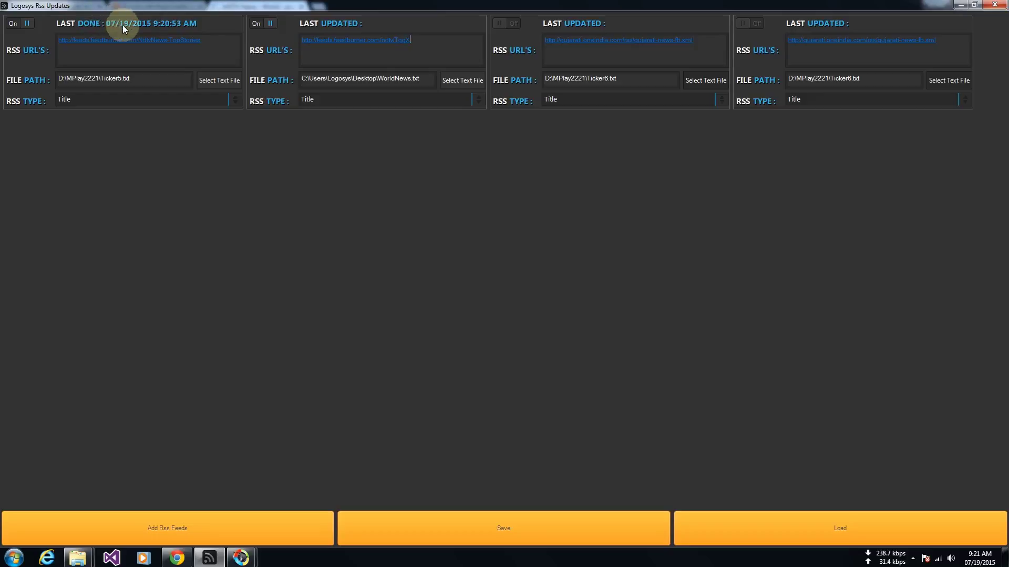
- Minimize and restore the Logosys Rss Updates window, and highlight the first feed's file path
left_click(960, 5)
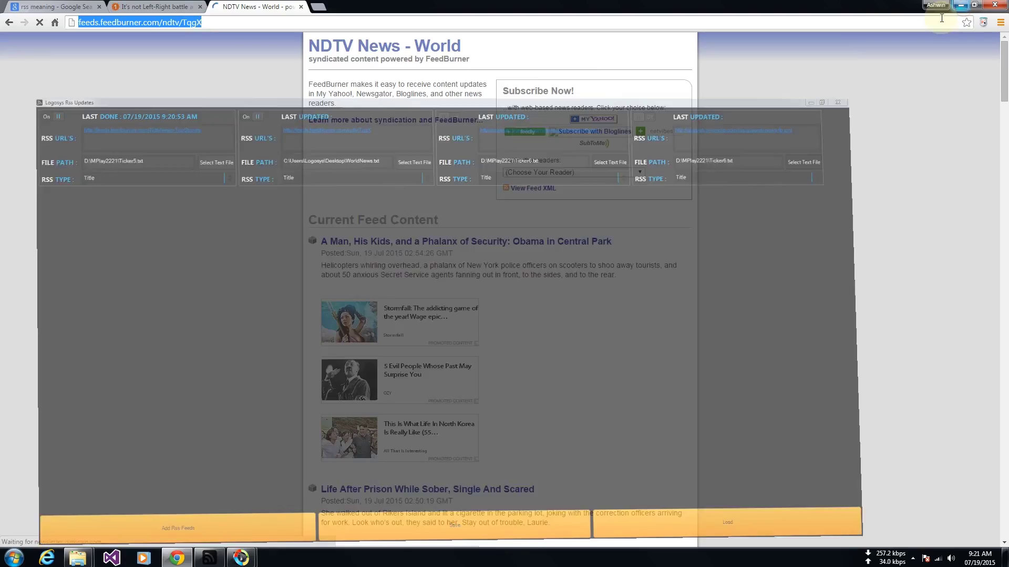
left_click(209, 557)
left_click(119, 93)
left_click_drag(128, 77, 58, 80)
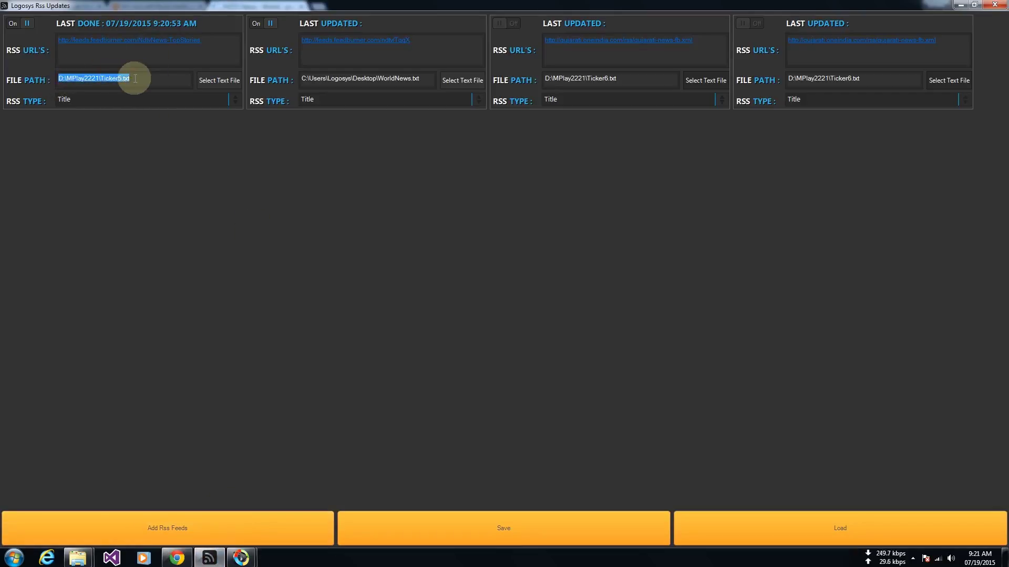
- Open Ticker5 from the MPlay2221 folder on drive D, examine its full list of headlines, and close the file
left_click(14, 557)
left_click(187, 404)
double_click(287, 78)
double_click(122, 69)
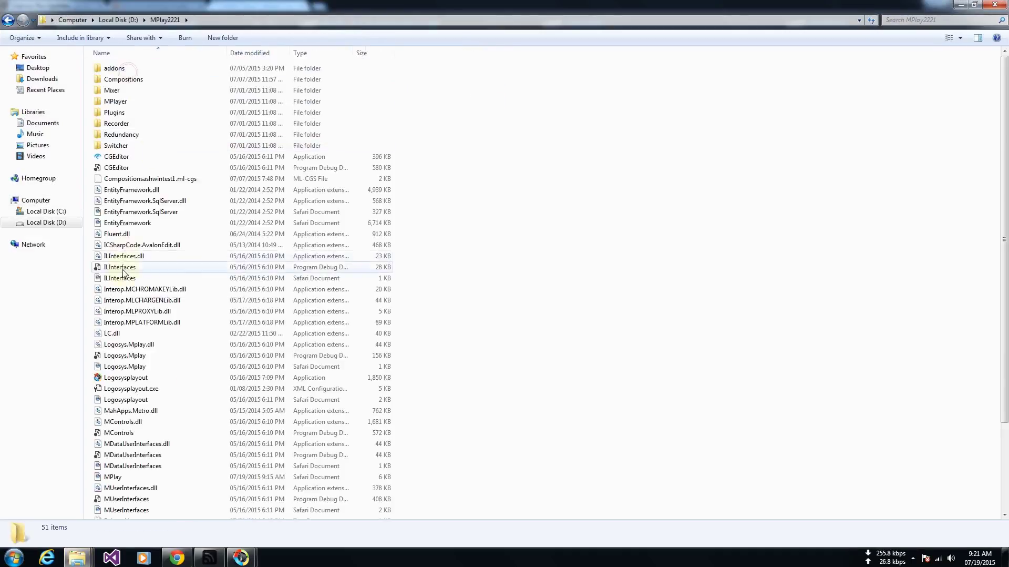
scroll(132, 273, "down", 3)
double_click(113, 479)
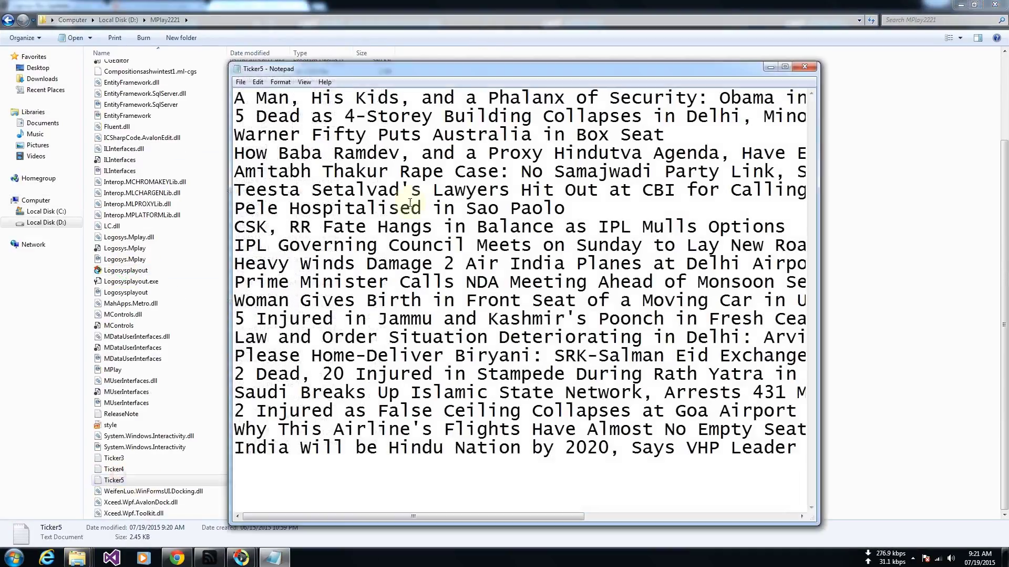
double_click(401, 74)
left_click_drag(786, 375, 5, 32)
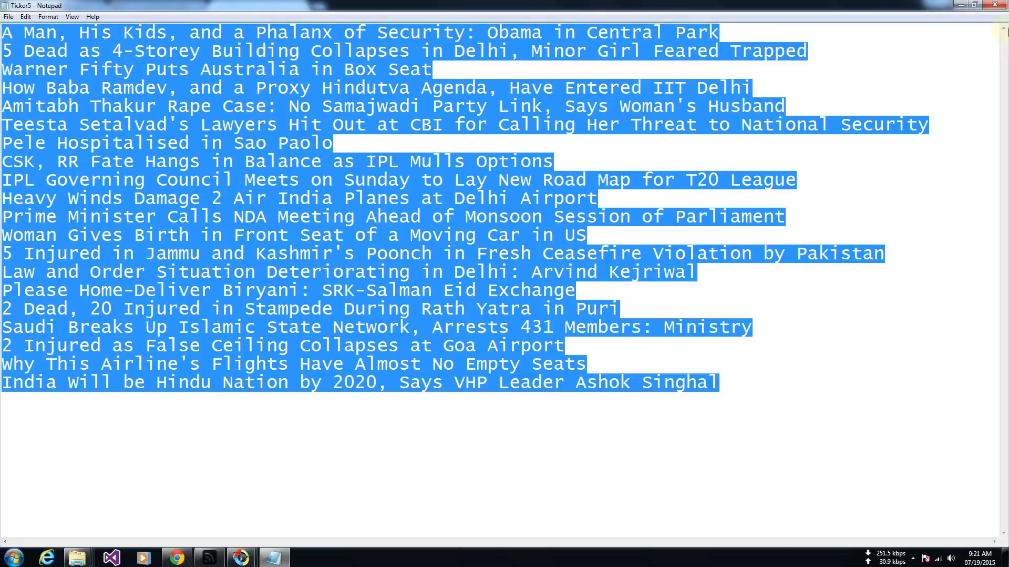
left_click(995, 6)
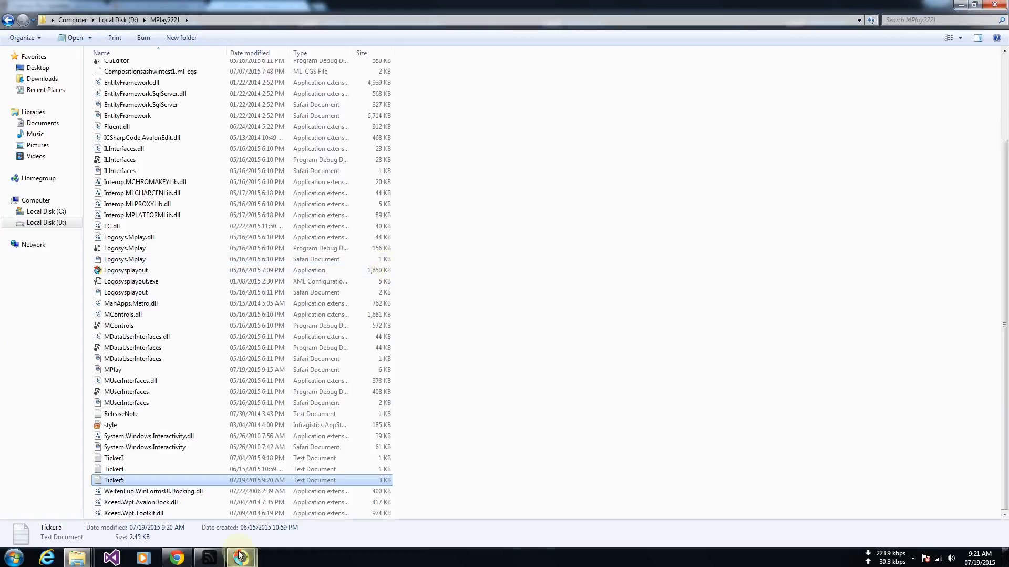
- Highlight the first feed's URL in Logosys Rss Updates, and examine and close the WorldNews text document from the Desktop
left_click(209, 557)
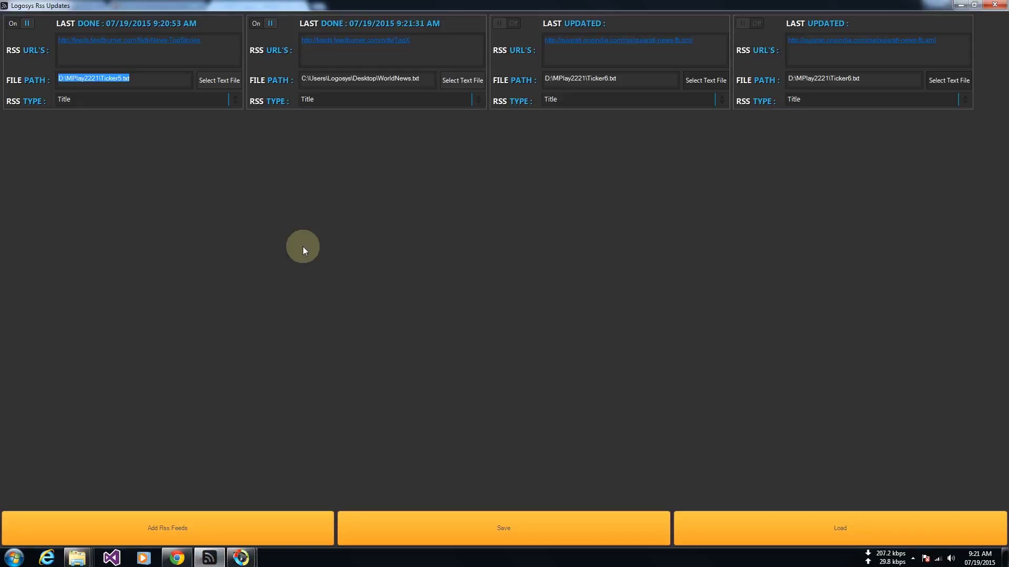
left_click_drag(213, 40, 23, 29)
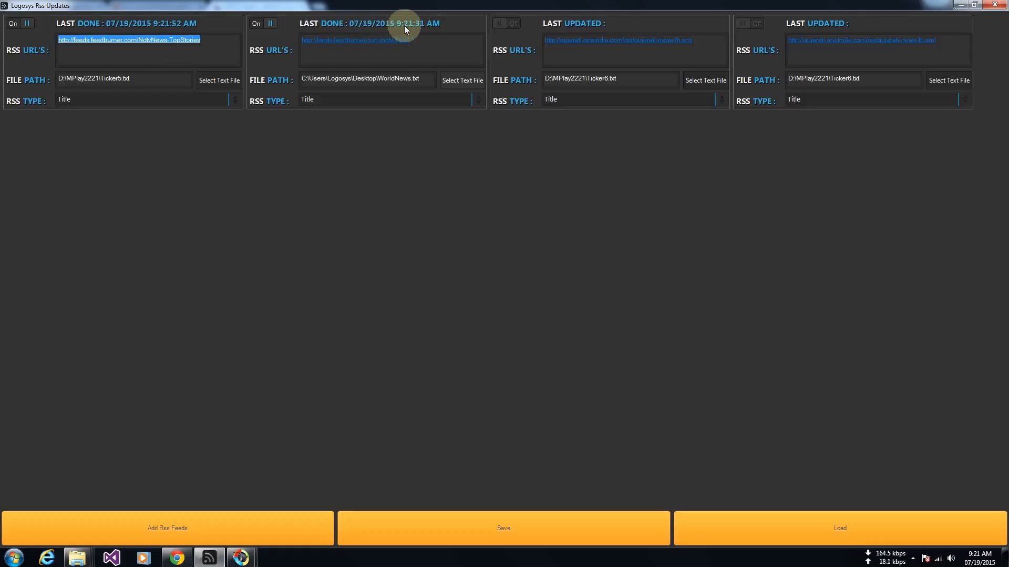
left_click(960, 5)
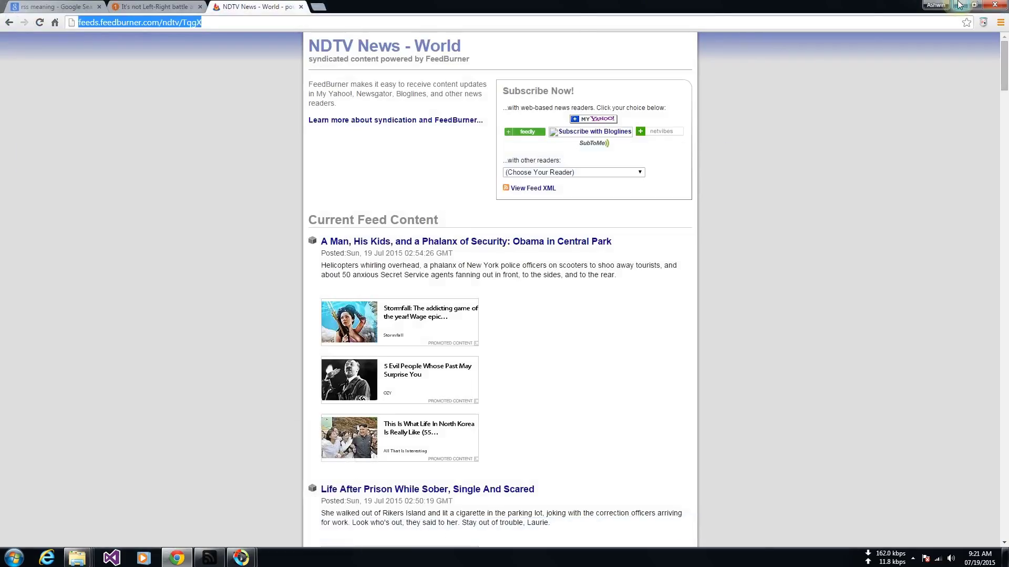
left_click(961, 5)
double_click(20, 141)
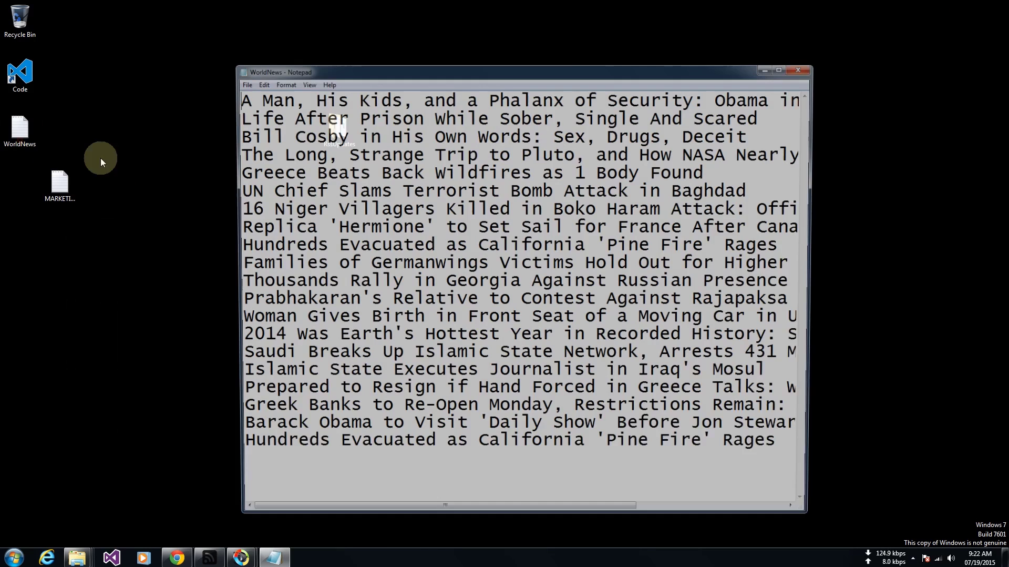
double_click(327, 73)
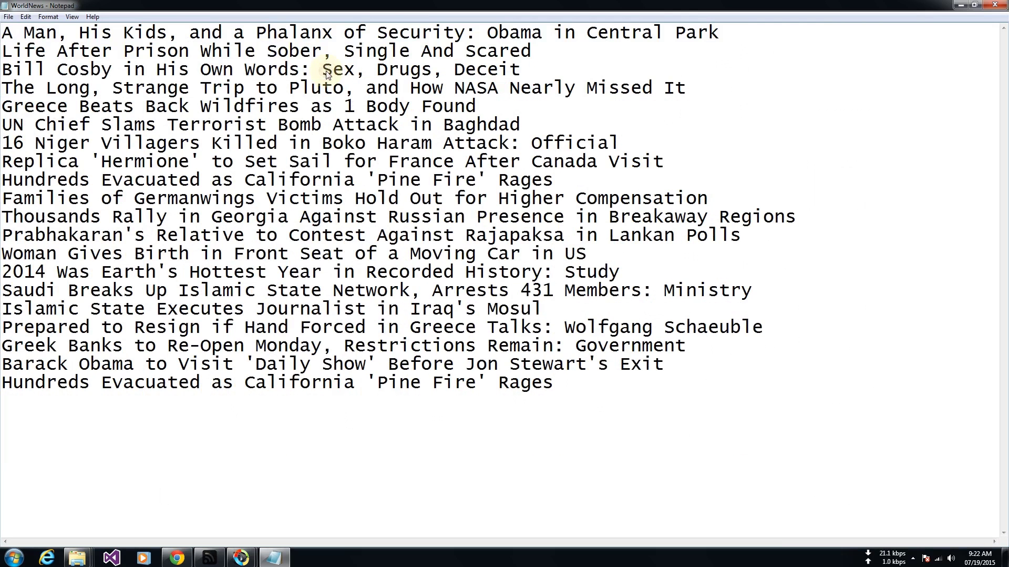
left_click_drag(701, 419, 2, 27)
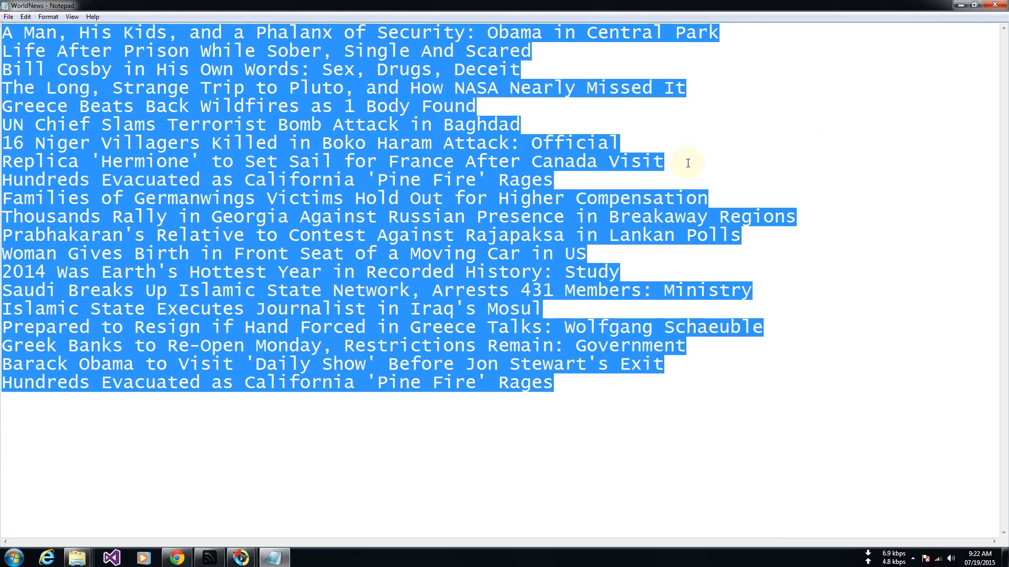
left_click(995, 4)
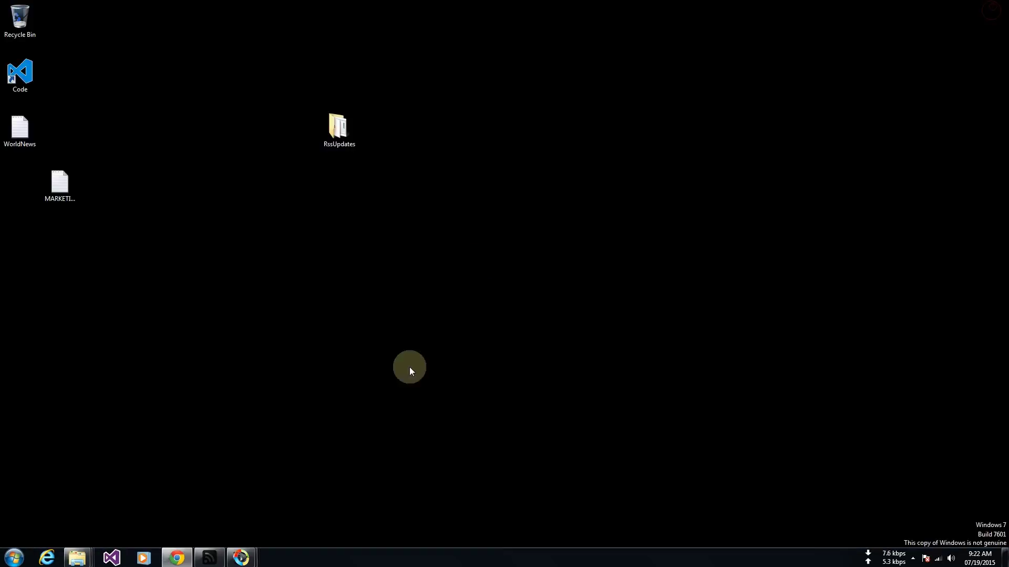
- Switch to Chrome and open the RSS page linked in the footer of the Oneindia article
mouse_move(184, 558)
left_click(187, 478)
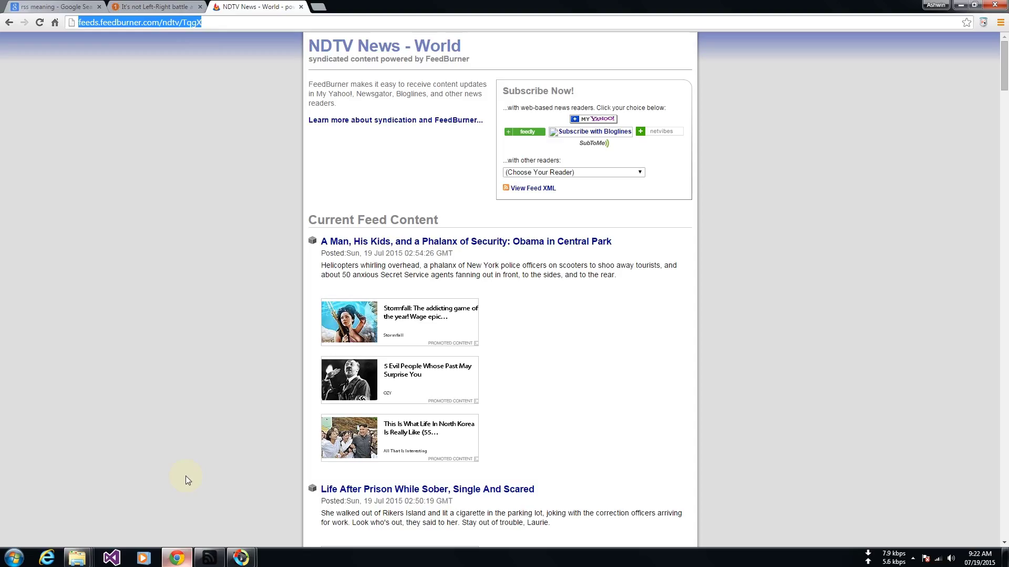
left_click(145, 6)
left_click(247, 6)
left_click(138, 6)
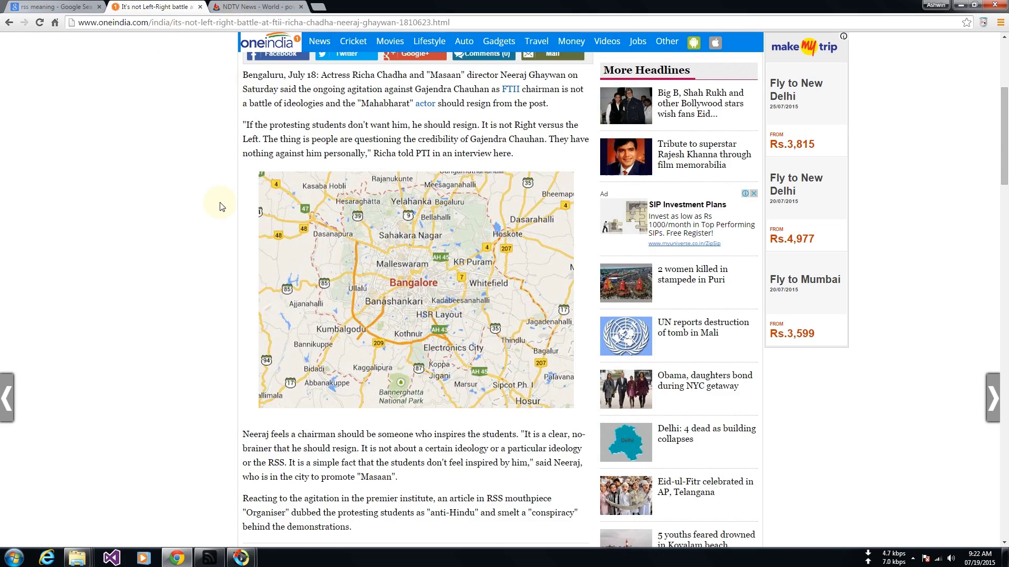
scroll(221, 205, "down", 15)
scroll(220, 205, "down", 7)
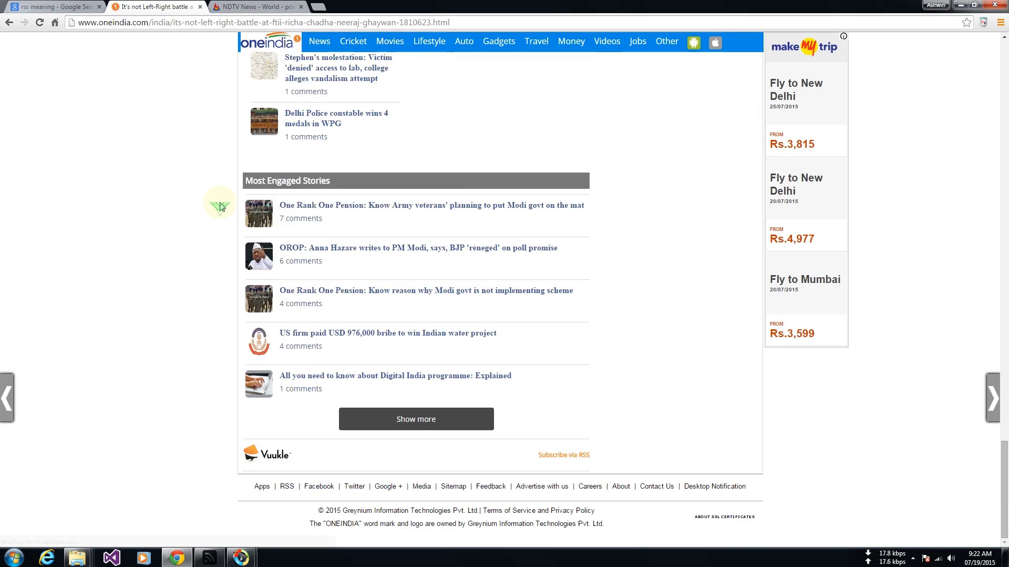
left_click(286, 487)
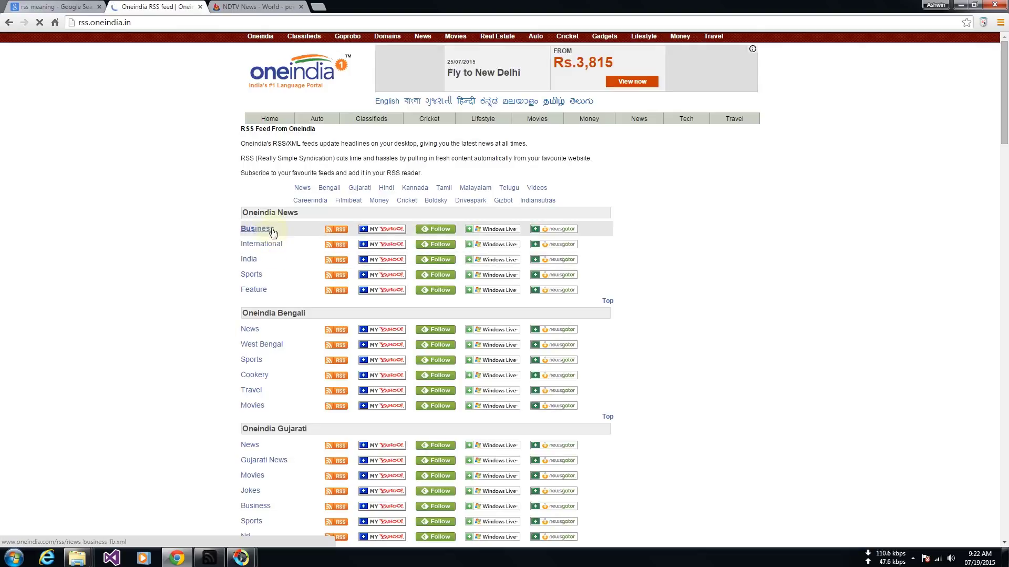
- Browse Oneindia's feed categories and open the RSS feed for News under Oneindia Hindi
scroll(264, 344, "down", 3)
scroll(279, 350, "down", 3)
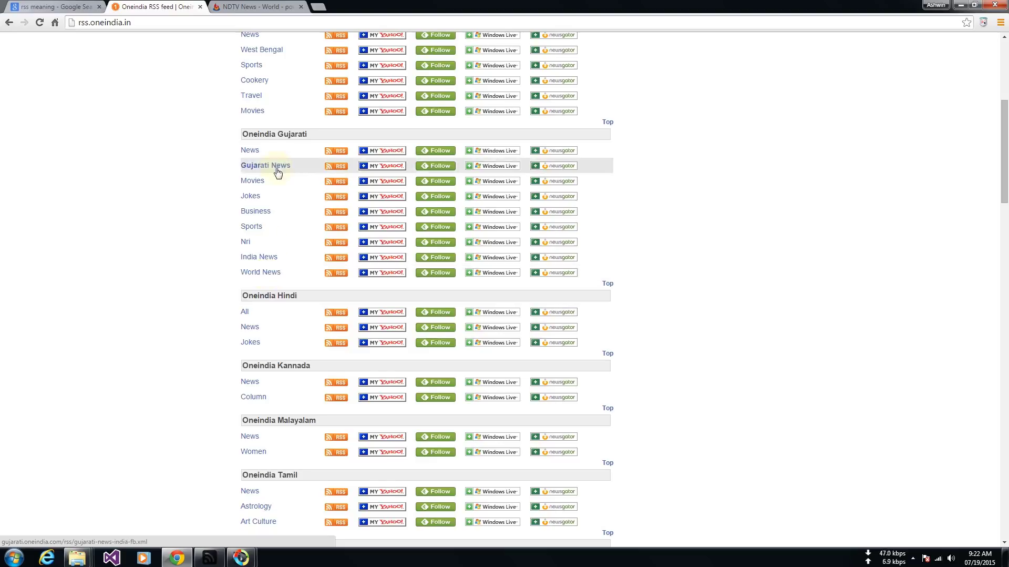
scroll(293, 331, "up", 4)
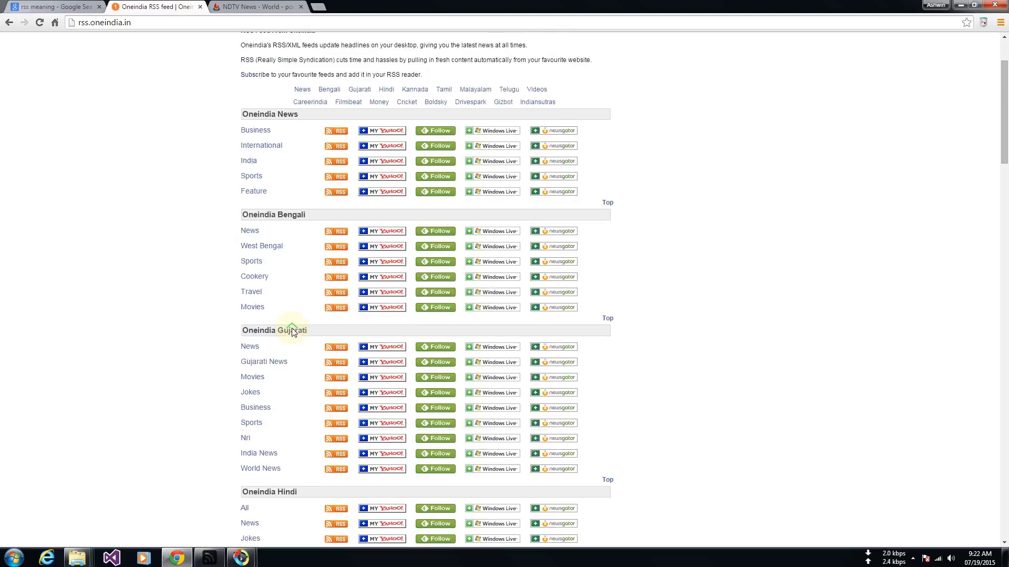
scroll(293, 331, "down", 5)
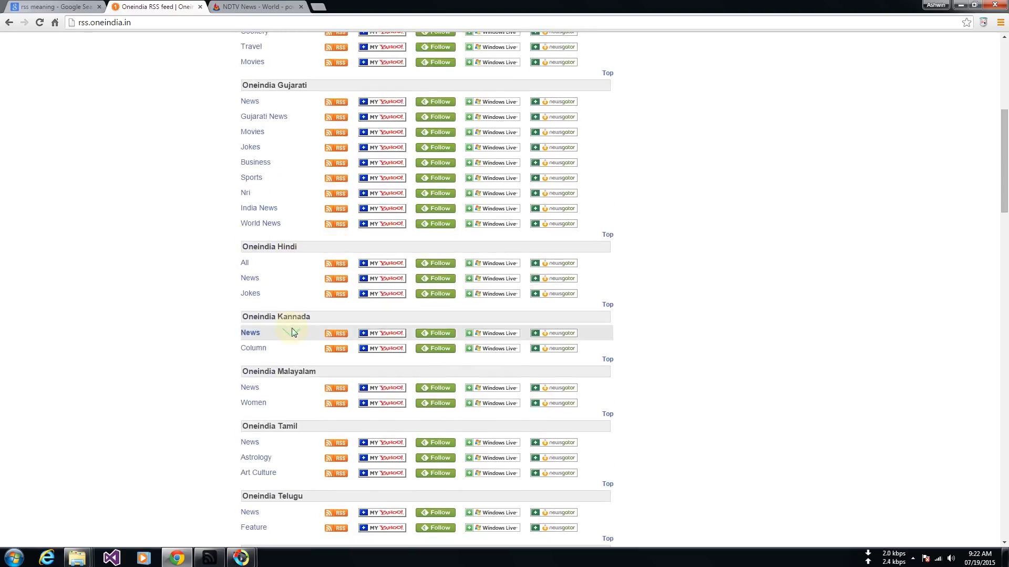
left_click(341, 282)
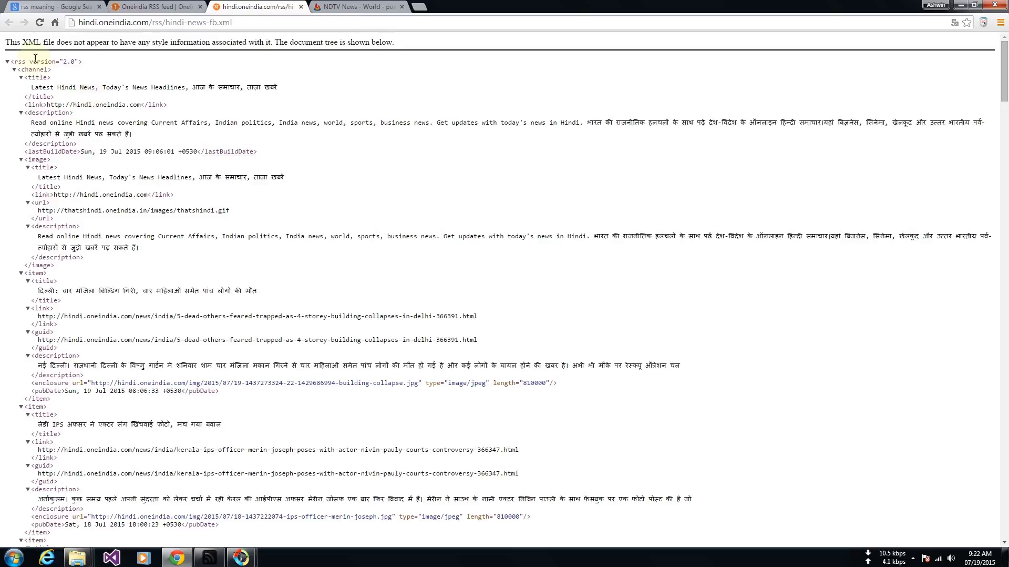
- Examine the feed's XML, highlighting the RSS version tag and the titles of the first two news items
left_click_drag(14, 60, 89, 63)
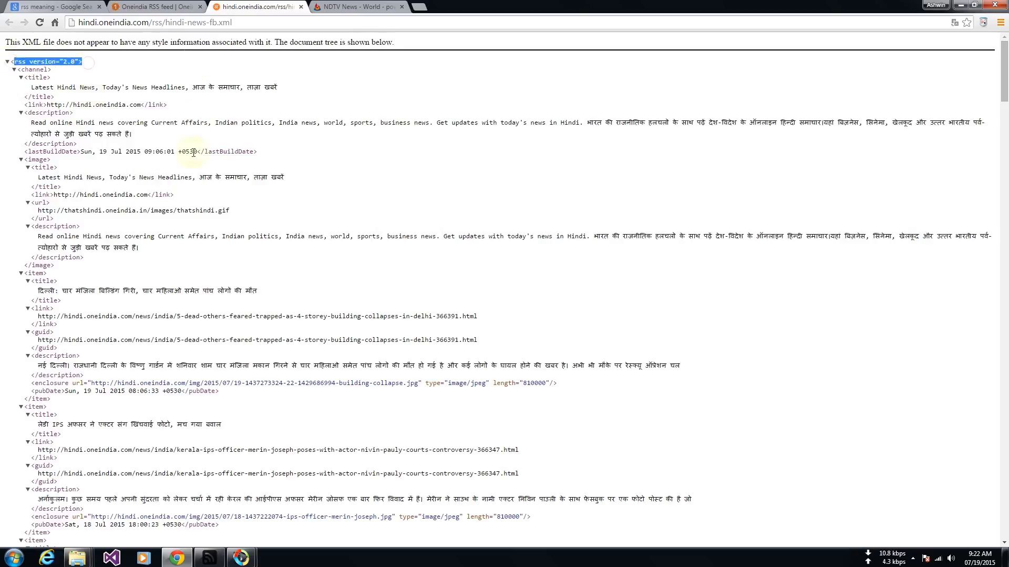
left_click_drag(37, 290, 265, 290)
left_click_drag(37, 428, 251, 429)
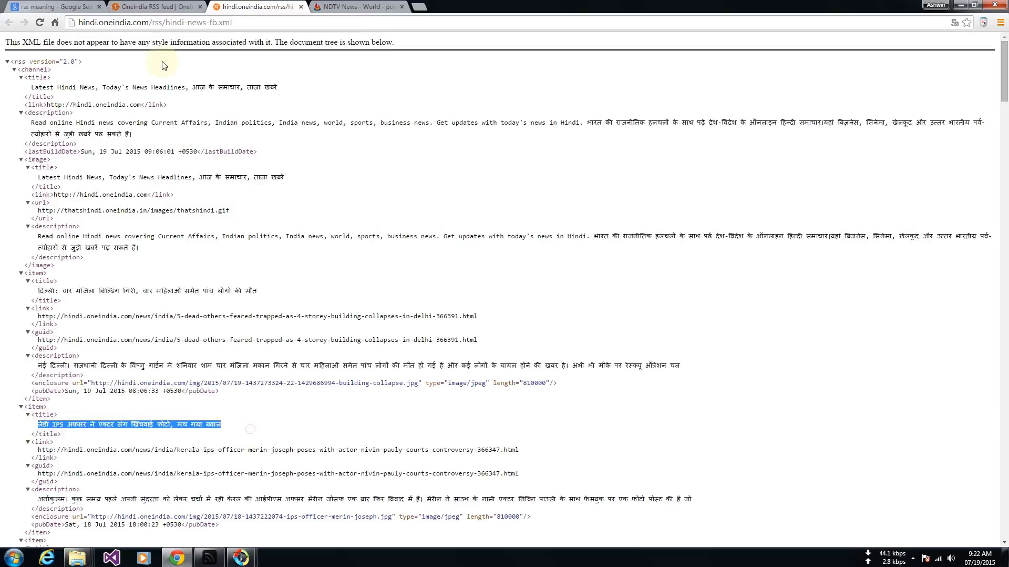
- Copy the feed address hindi.oneindia.com/rss/hindi-news-fb.xml into the third feed's URL in Logosys Rss Updates and turn that feed on
left_click(166, 26)
right_click(163, 24)
left_click(189, 63)
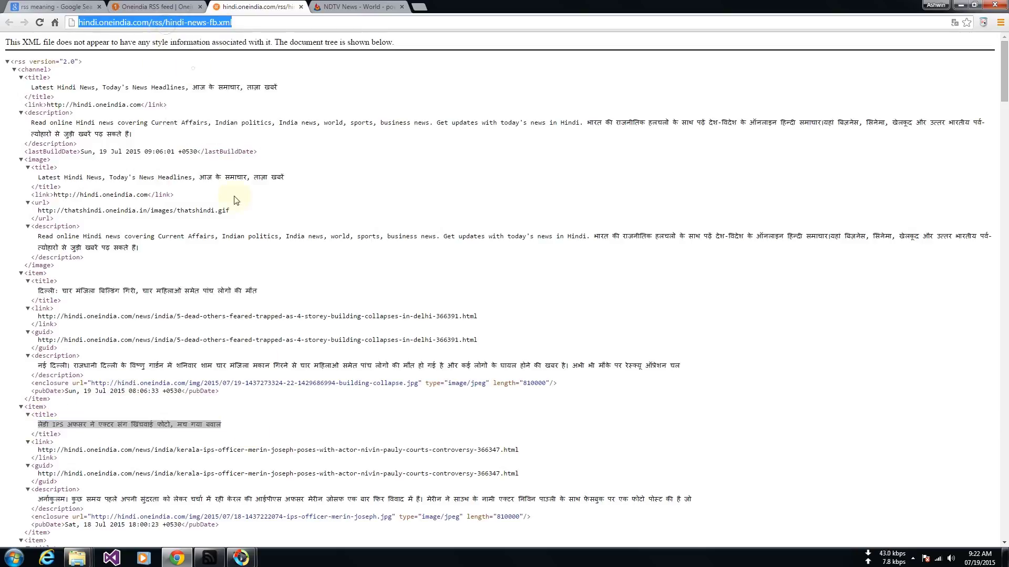
left_click(209, 557)
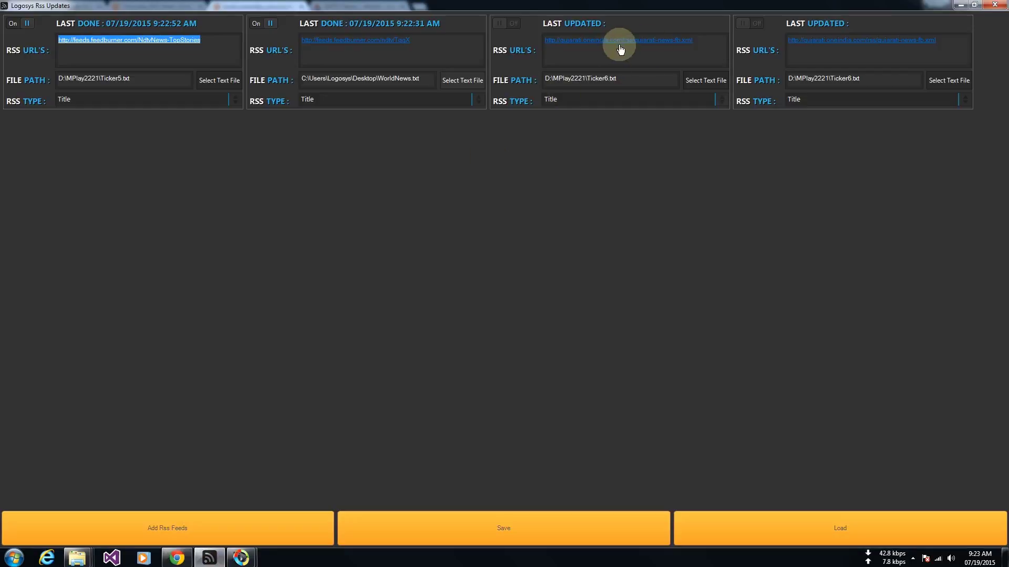
left_click(691, 42)
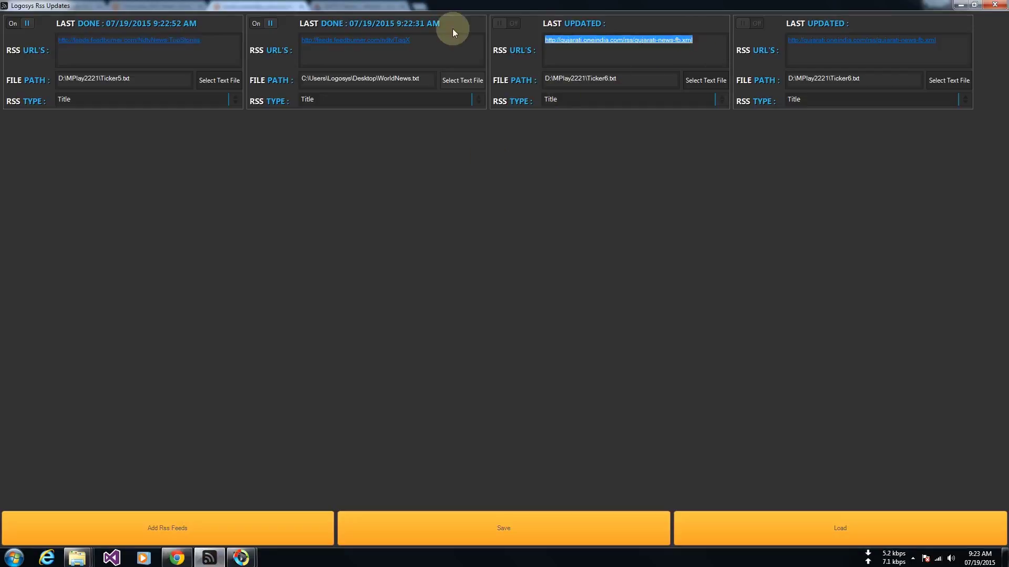
key("ctrl+v")
left_click(513, 23)
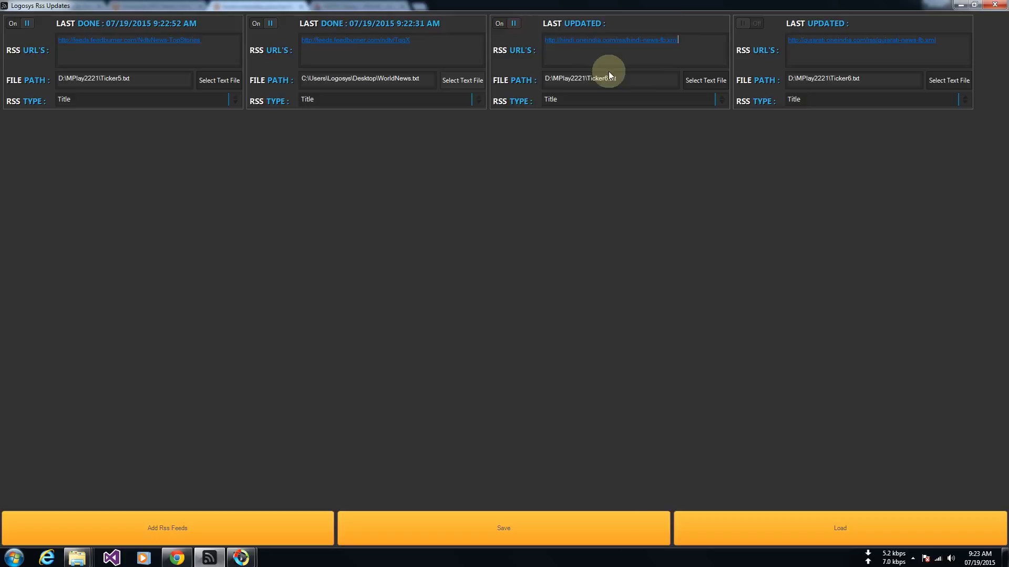
- Create a text document named HindiText on the Desktop and select it as the third feed's output file
left_click(703, 80)
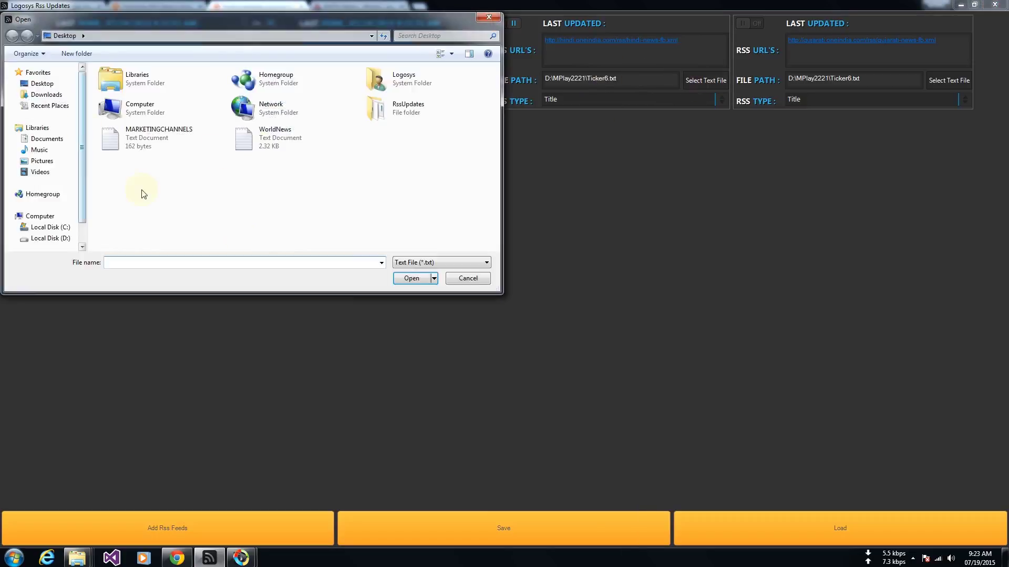
right_click(242, 238)
mouse_move(305, 345)
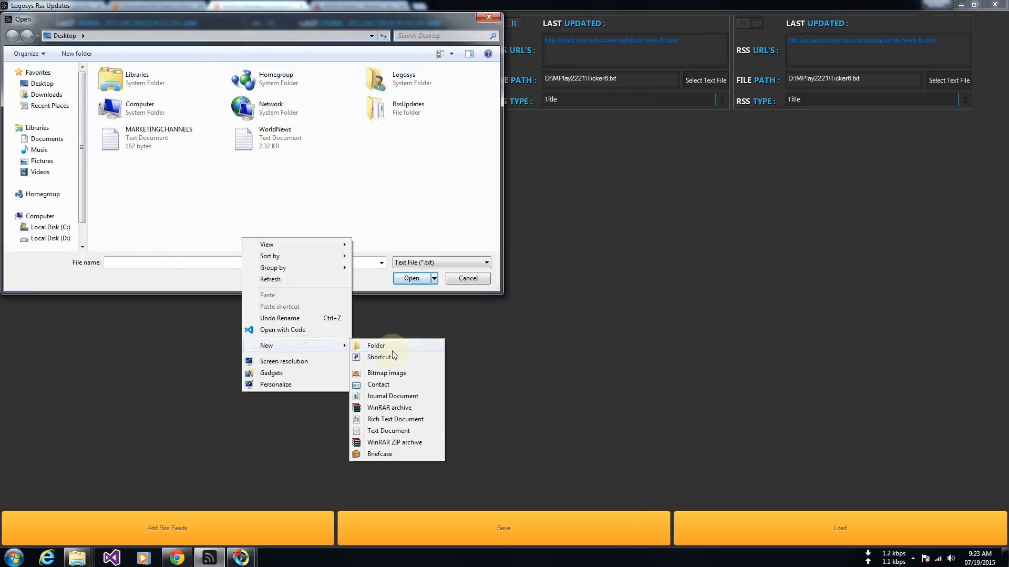
left_click(408, 432)
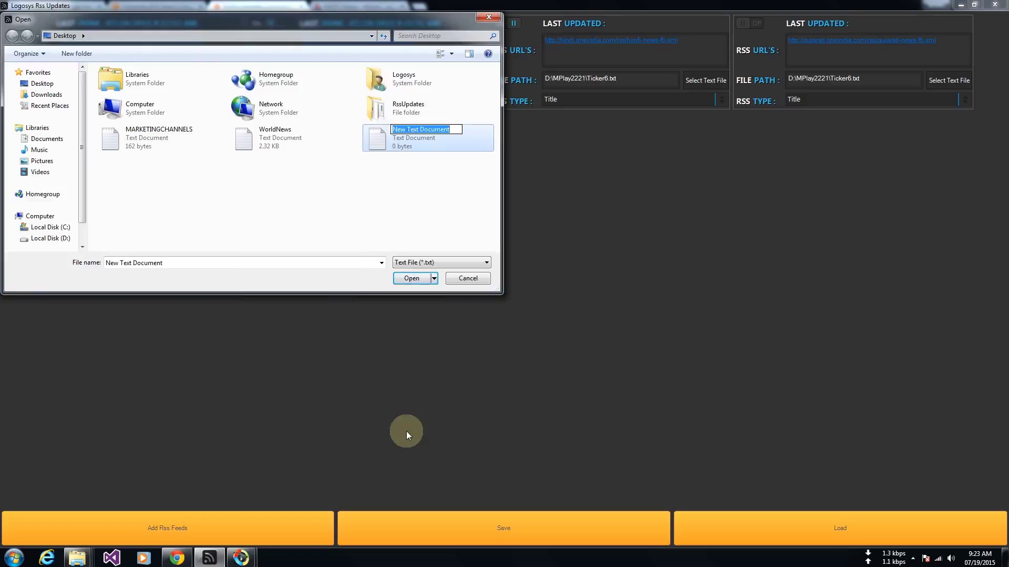
type("HindiText")
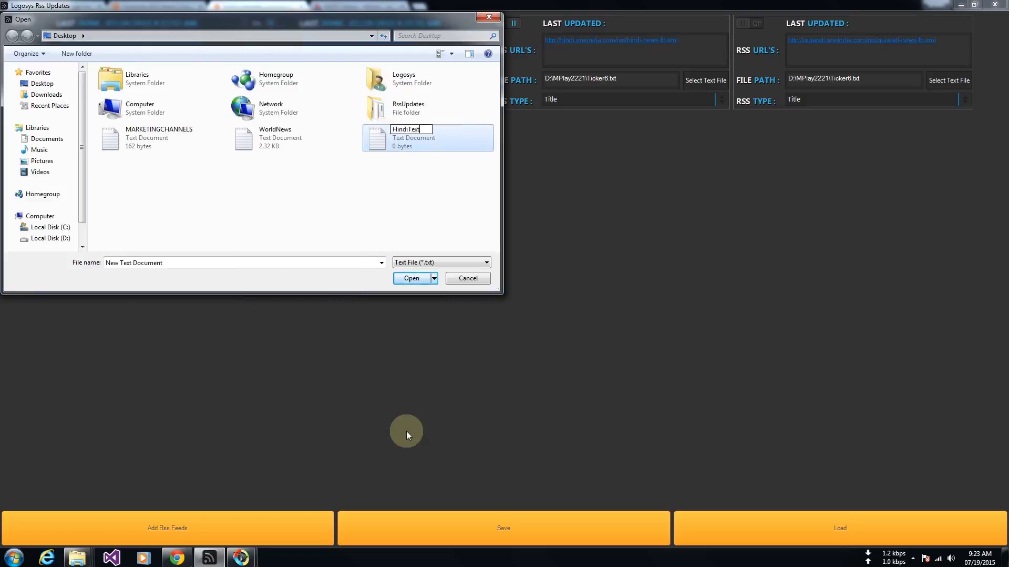
key("Return")
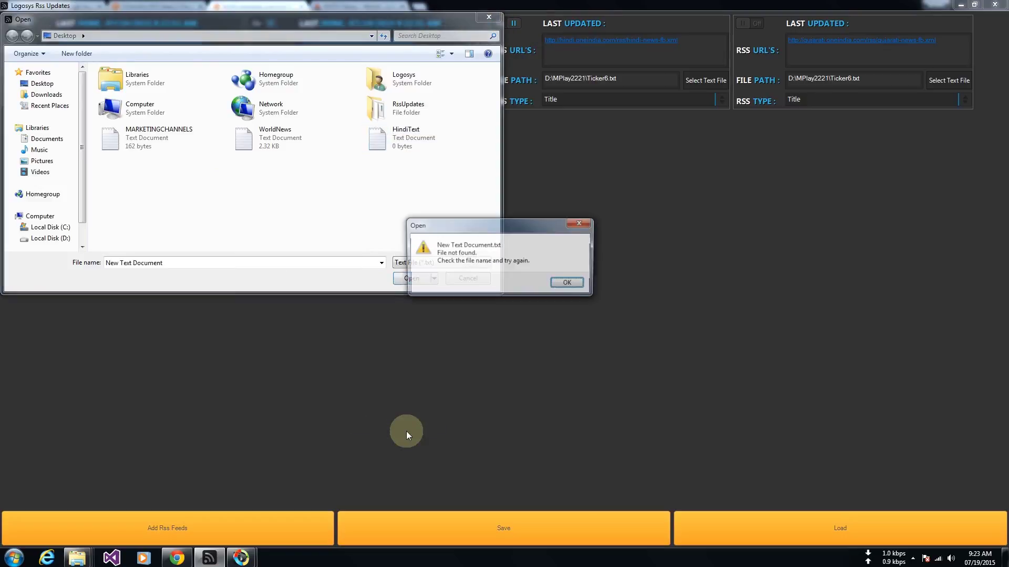
left_click(568, 283)
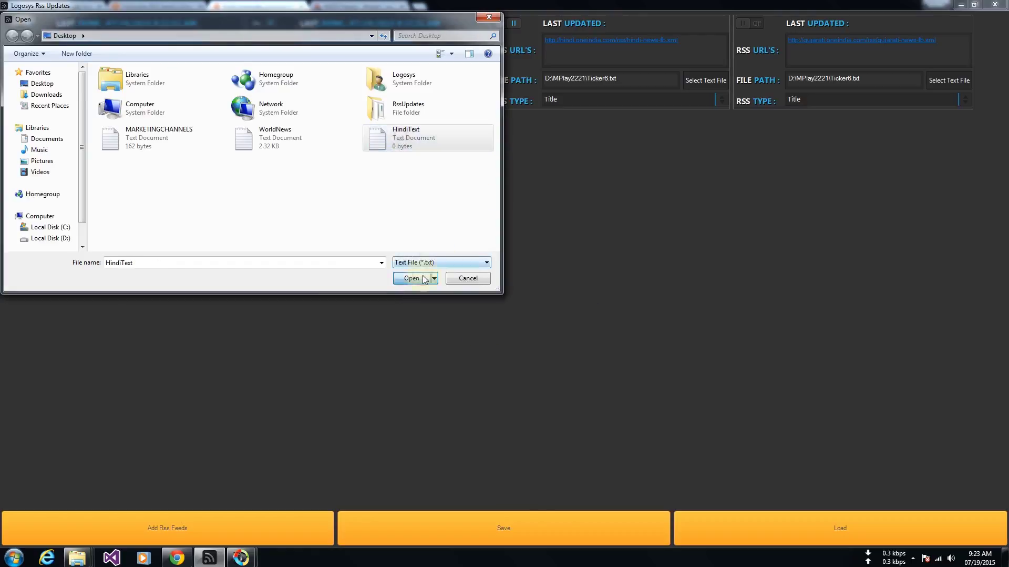
left_click(425, 279)
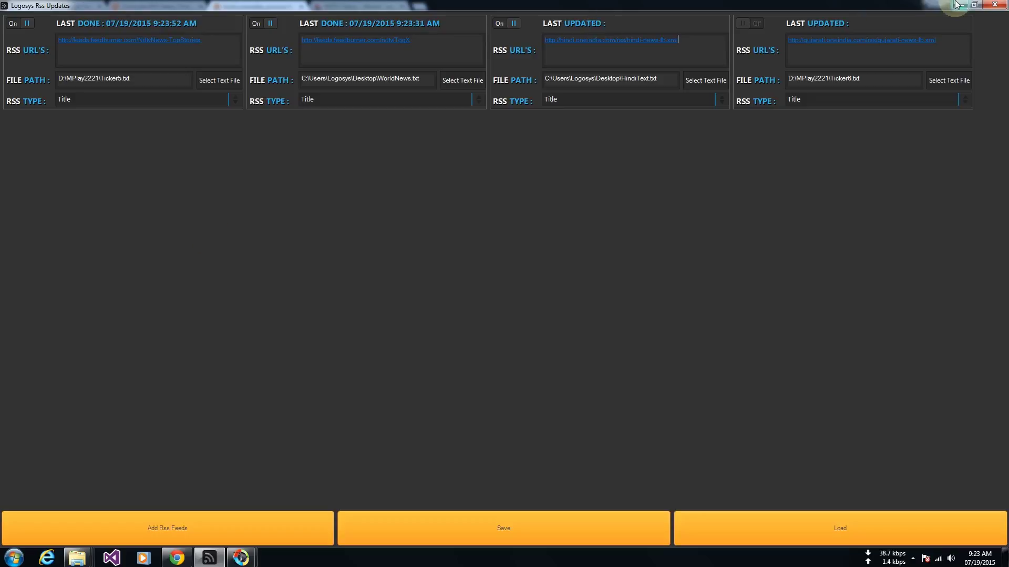
- Open the News RSS feed under Oneindia Gujarati and copy its address, gujarati.oneindia.com/rss/gujarati-news-fb.xml
left_click(584, 50)
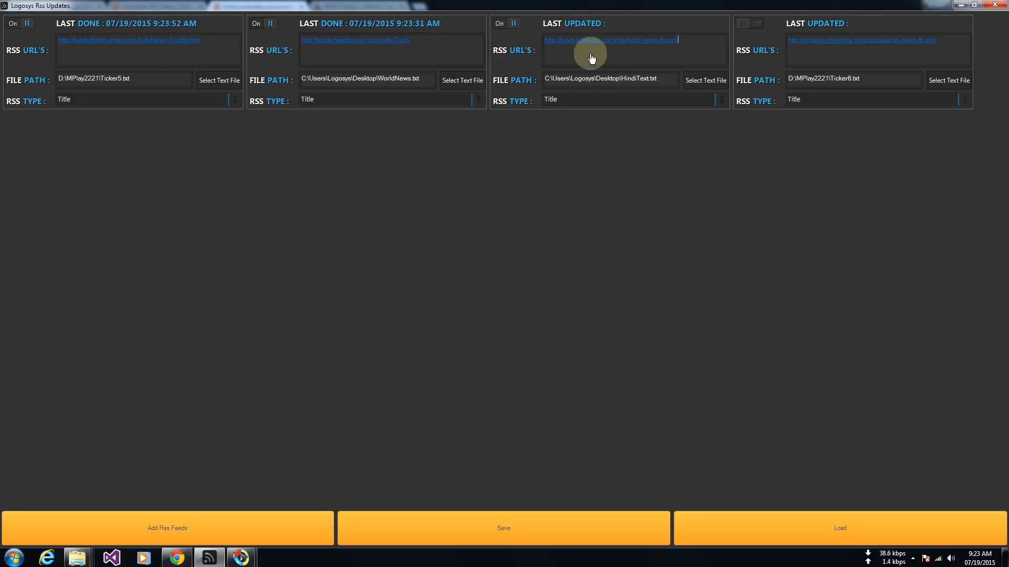
left_click(176, 557)
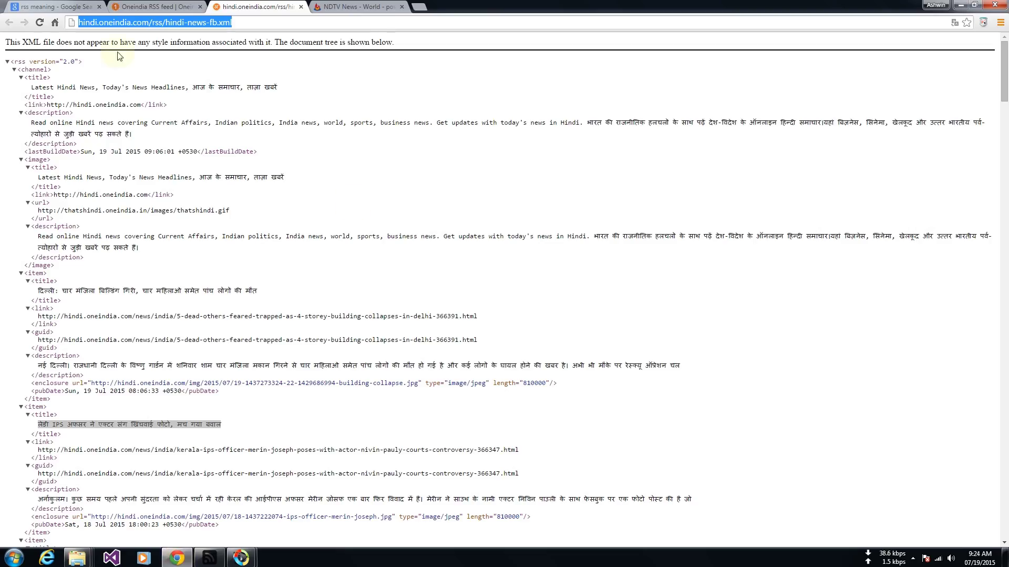
key("ctrl+shift+Tab")
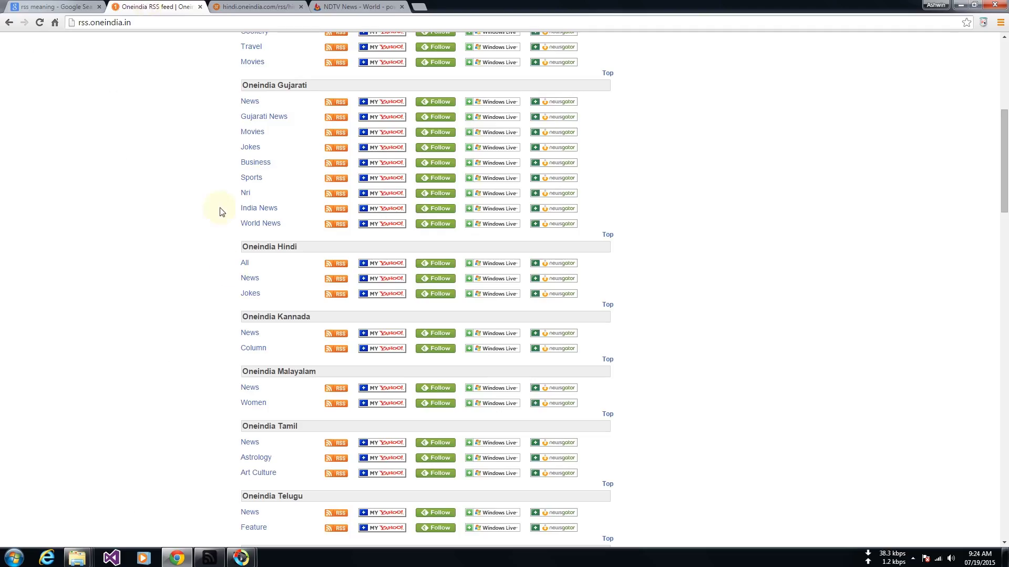
scroll(231, 279, "up", 4)
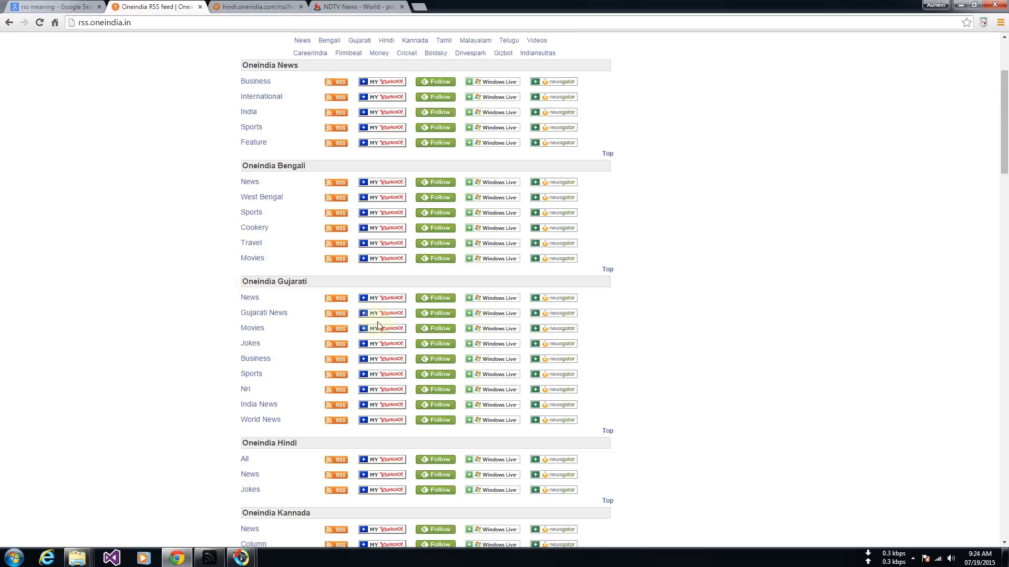
left_click(333, 300)
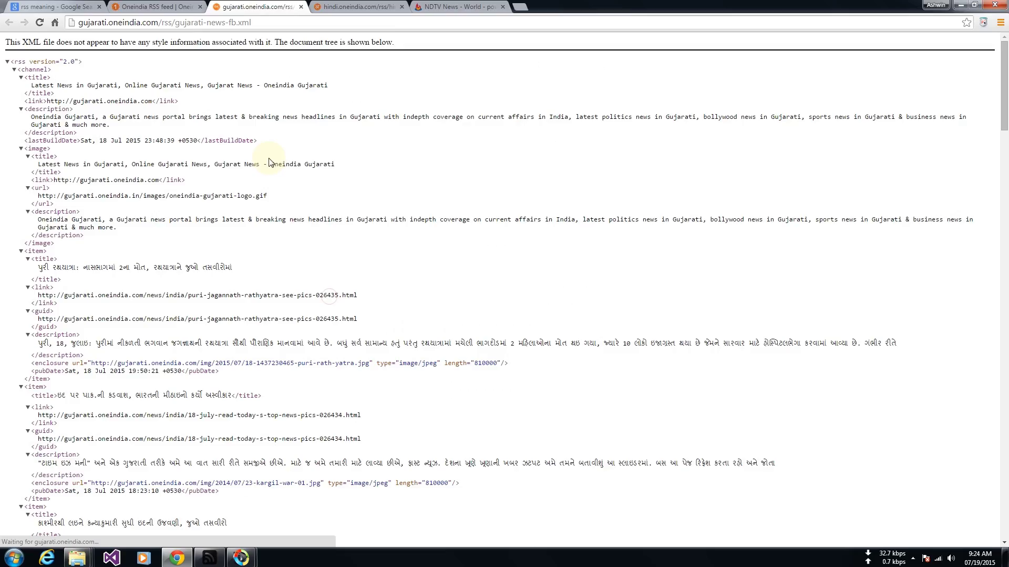
left_click(205, 25)
right_click(204, 27)
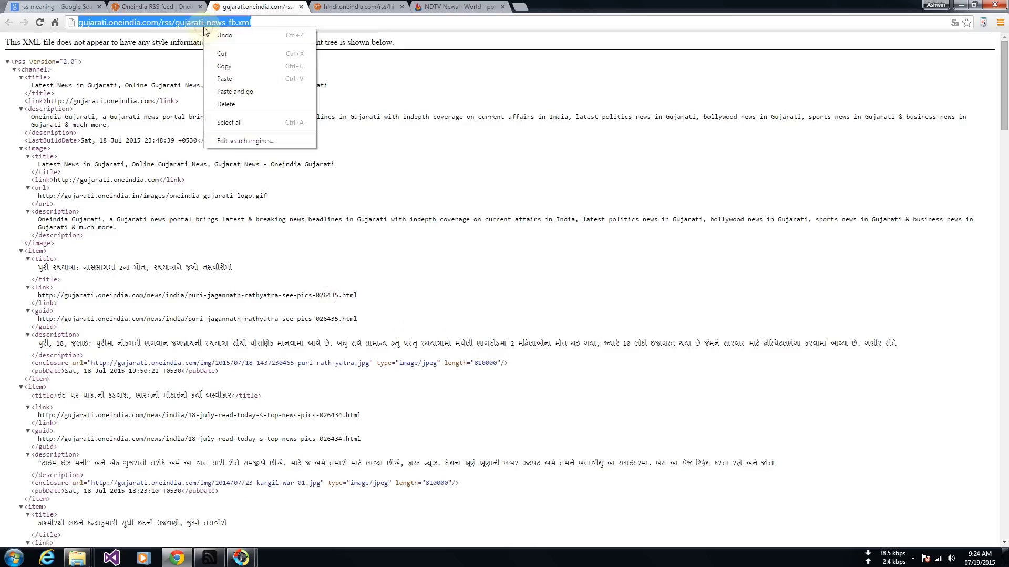
left_click(227, 67)
- Open HindiText from the Desktop in a maximized window and look through the Hindi headlines written to it
left_click(960, 6)
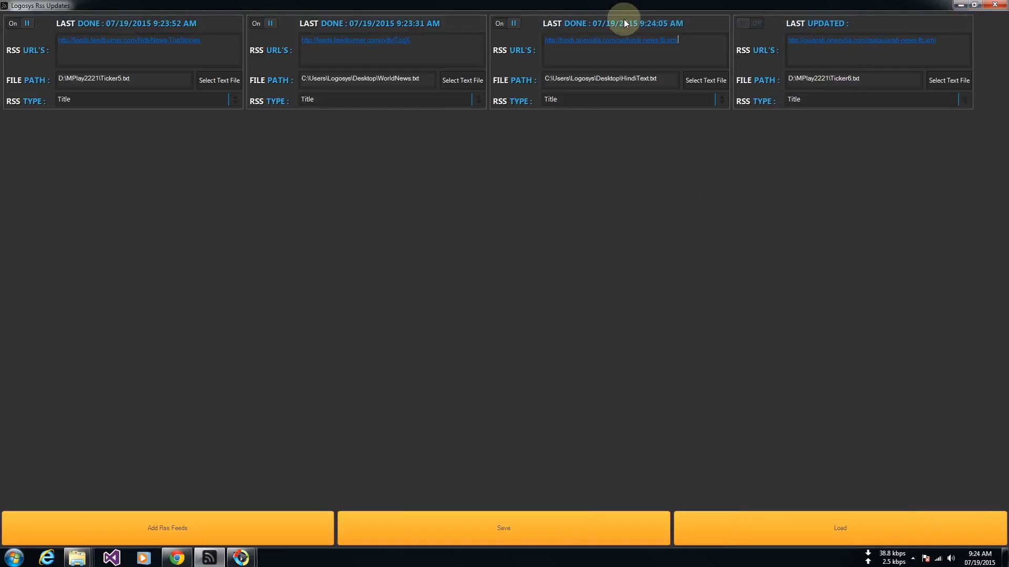
left_click(974, 5)
left_click(476, 5)
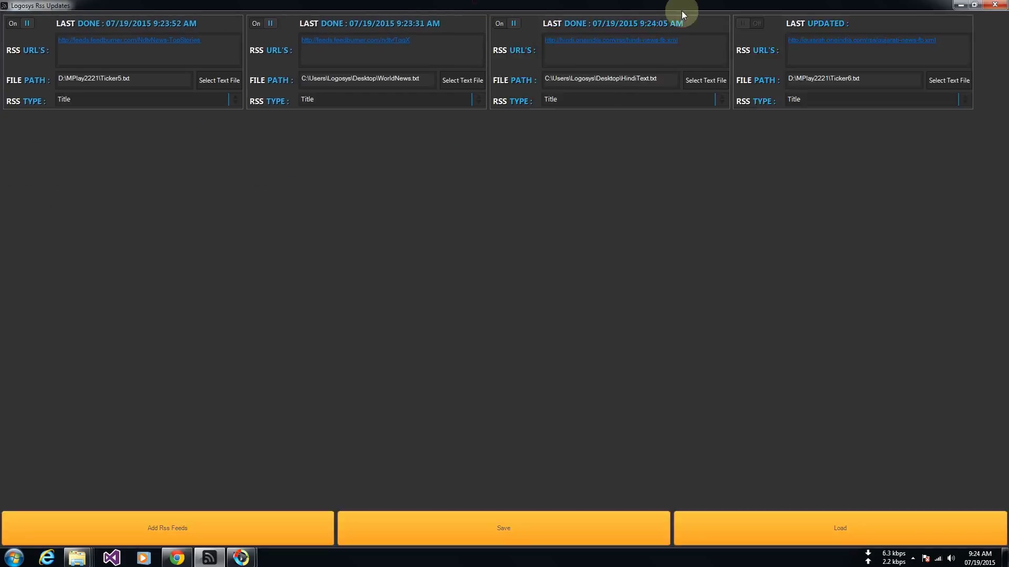
left_click(959, 7)
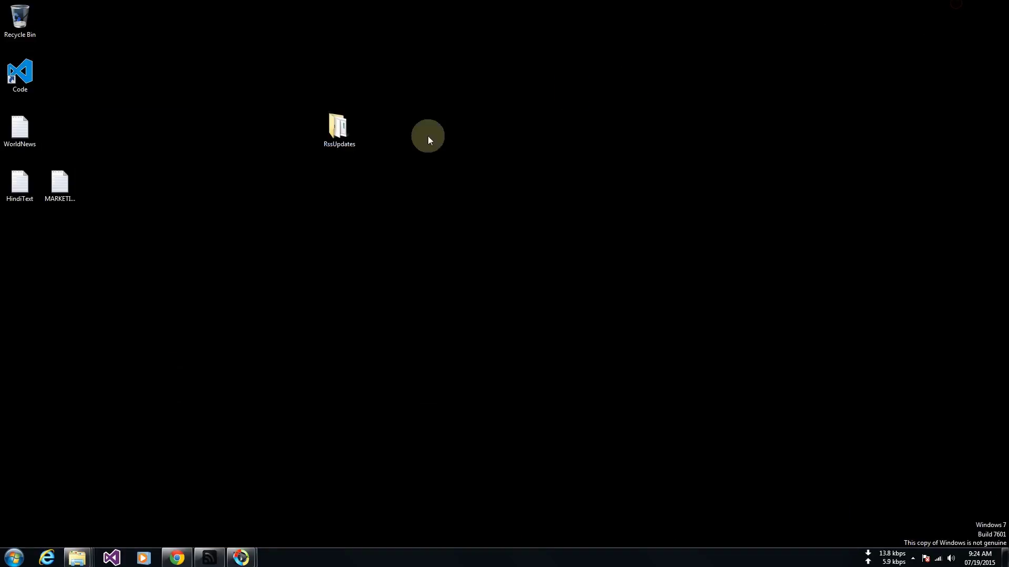
left_click(28, 192)
double_click(29, 192)
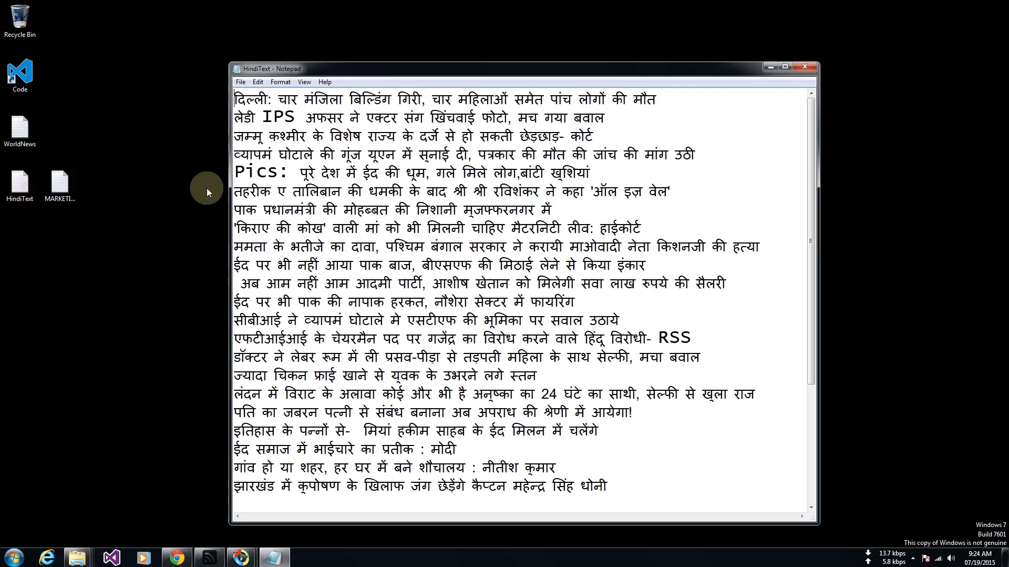
double_click(375, 68)
scroll(355, 284, "down", 2)
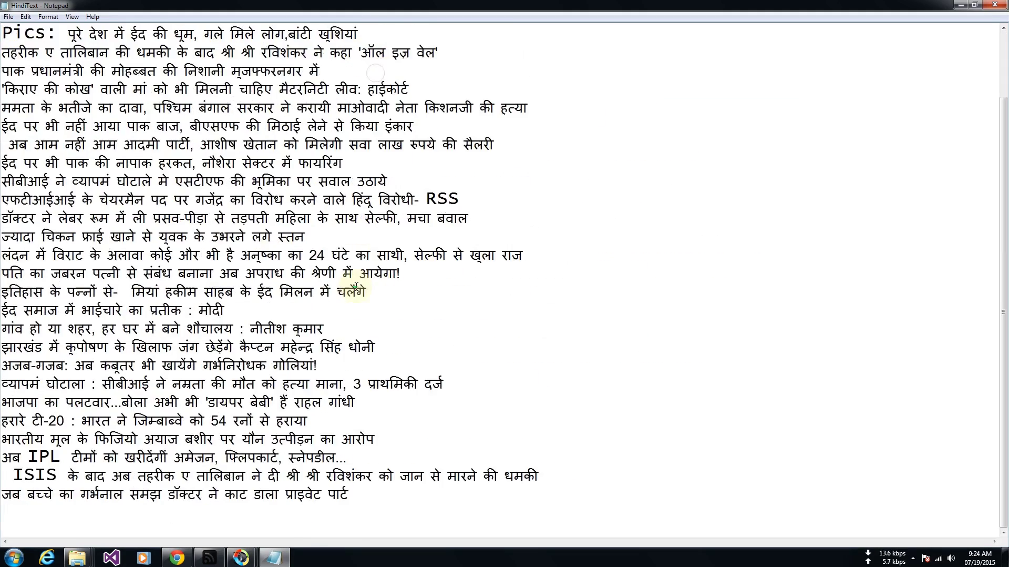
scroll(355, 284, "up", 2)
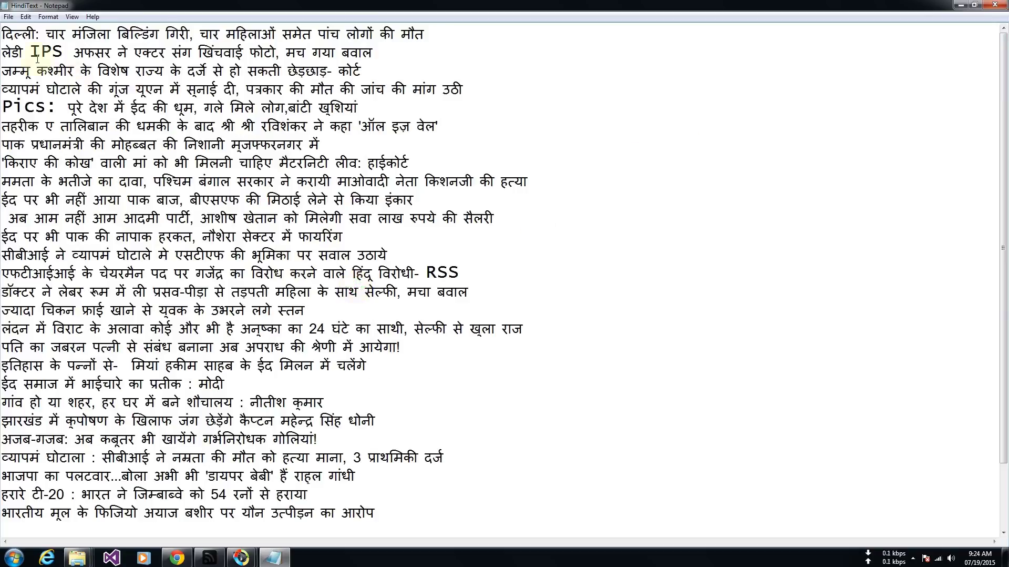
- Highlight the headlines in HindiText line by line down to the end of the file
key("shift+Down")
key("shift+Down")
key("shift+Down")
key("shift+Down")
key("shift+Down")
key("shift+Down")
key("shift+Down")
key("shift+Down")
key("shift+Down")
key("shift+Down")
key("shift+Down")
key("shift+Down")
key("shift+Down")
key("shift+Down")
key("shift+Down")
key("shift+Down")
key("shift+Down")
key("shift+Down")
key("shift+Down")
key("shift+Down")
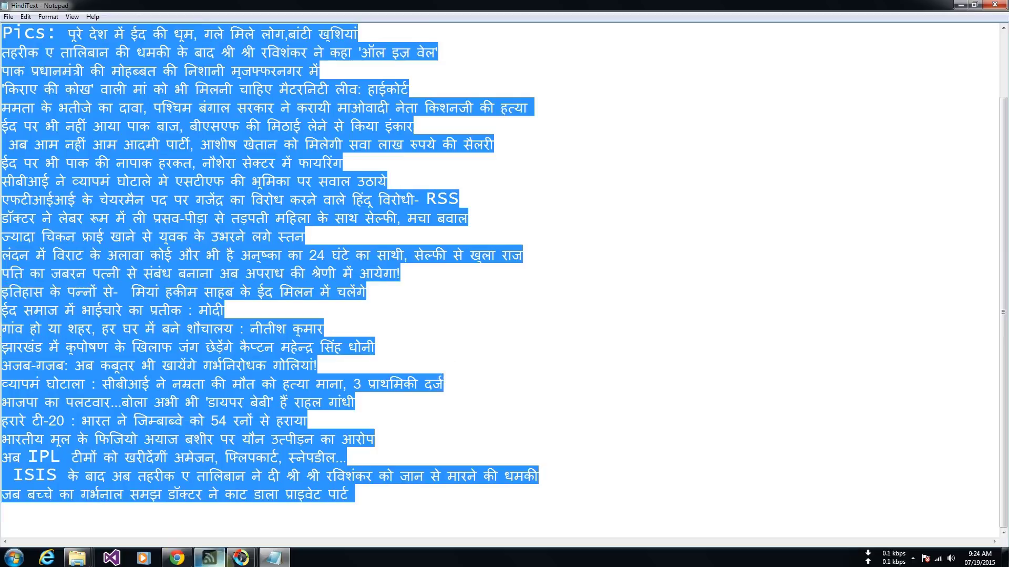
left_click(209, 557)
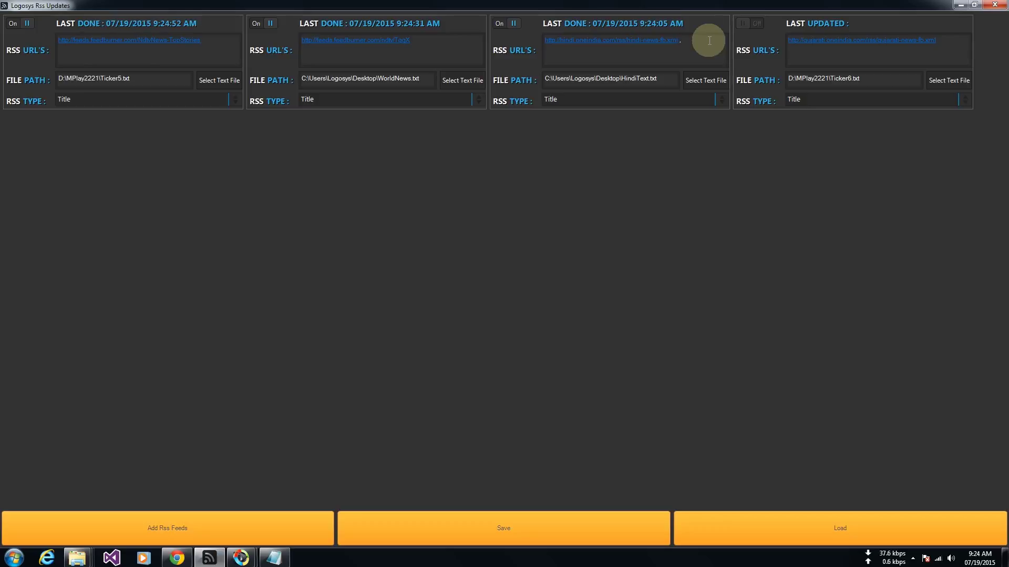
key("ctrl+v")
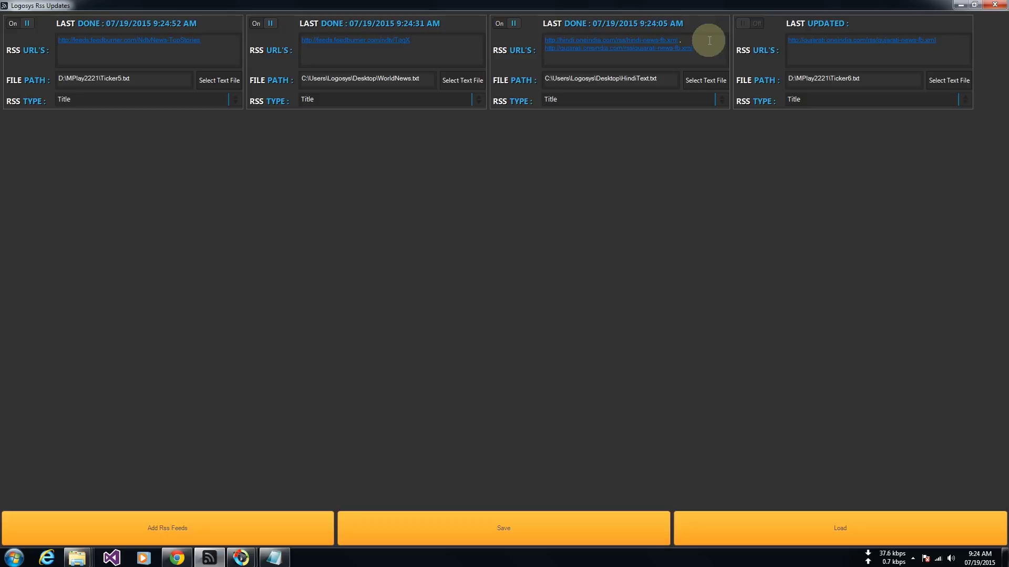
left_click_drag(410, 39, 305, 40)
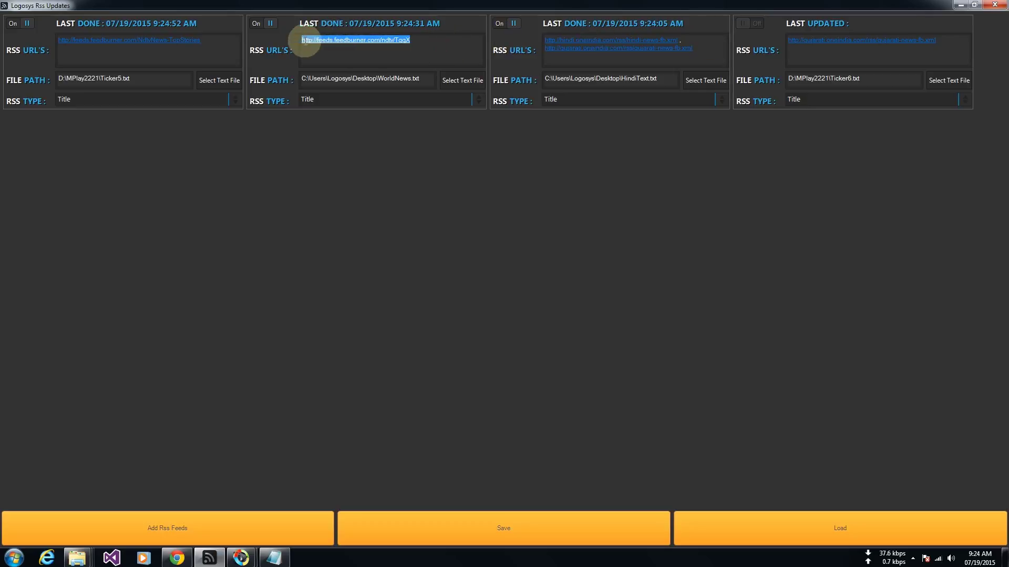
left_click(717, 51)
type(",")
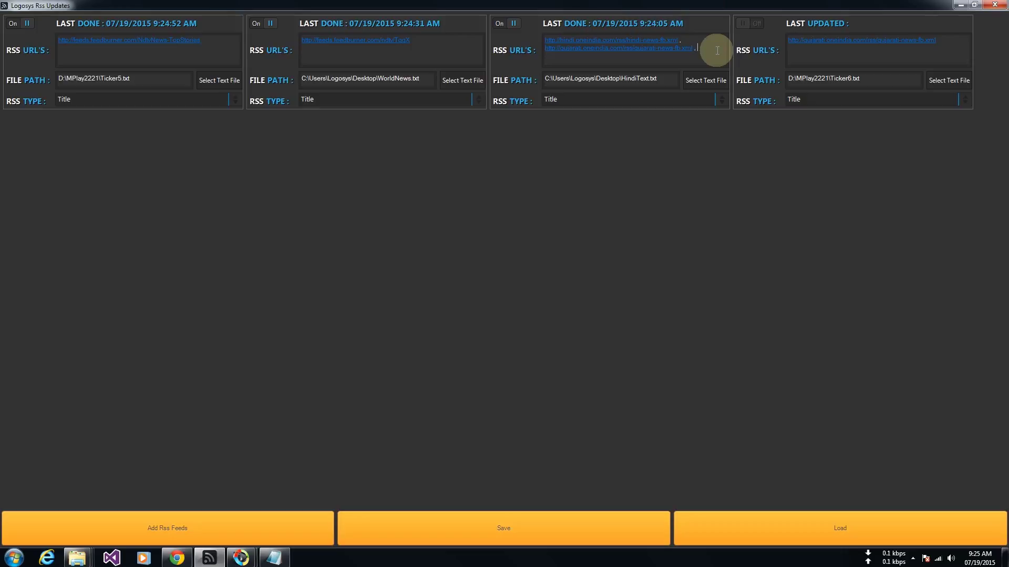
key("ctrl+v")
type(",")
key("Return")
left_click_drag(208, 41, 61, 45)
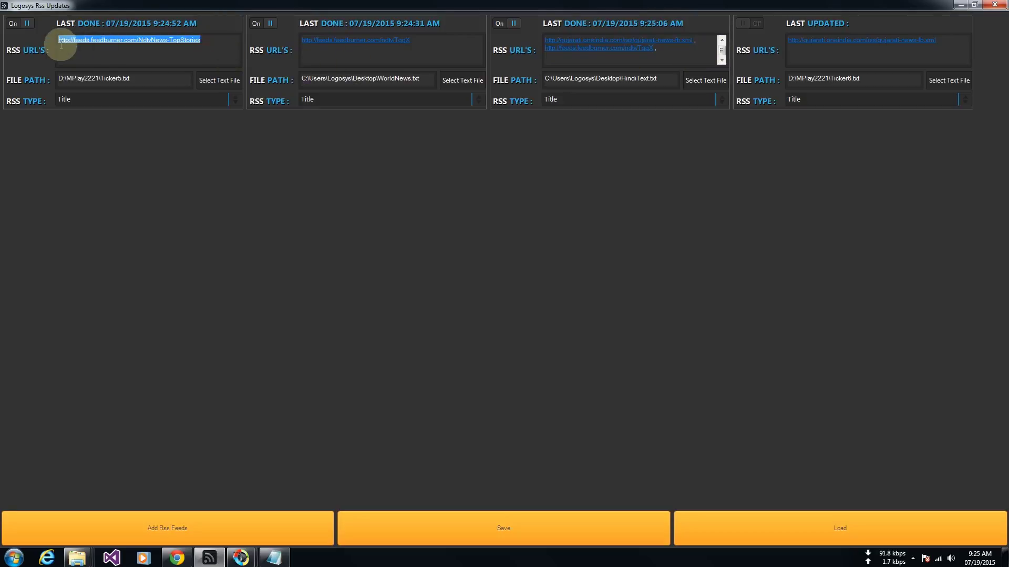
left_click(666, 55)
key("ctrl+v")
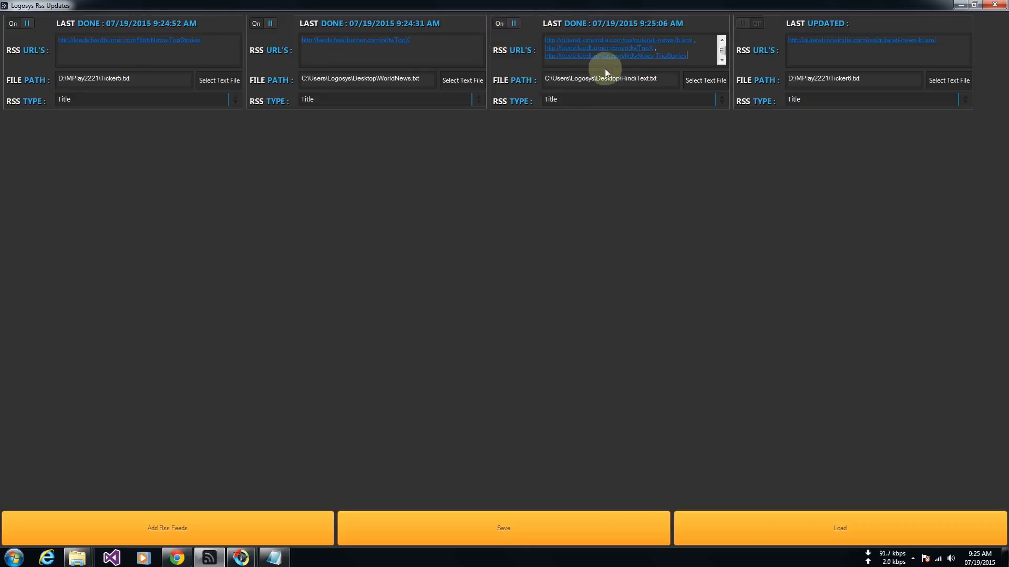
left_click(452, 52)
mouse_move(728, 58)
left_mouse_down()
mouse_move(724, 46)
mouse_move(724, 58)
left_mouse_up()
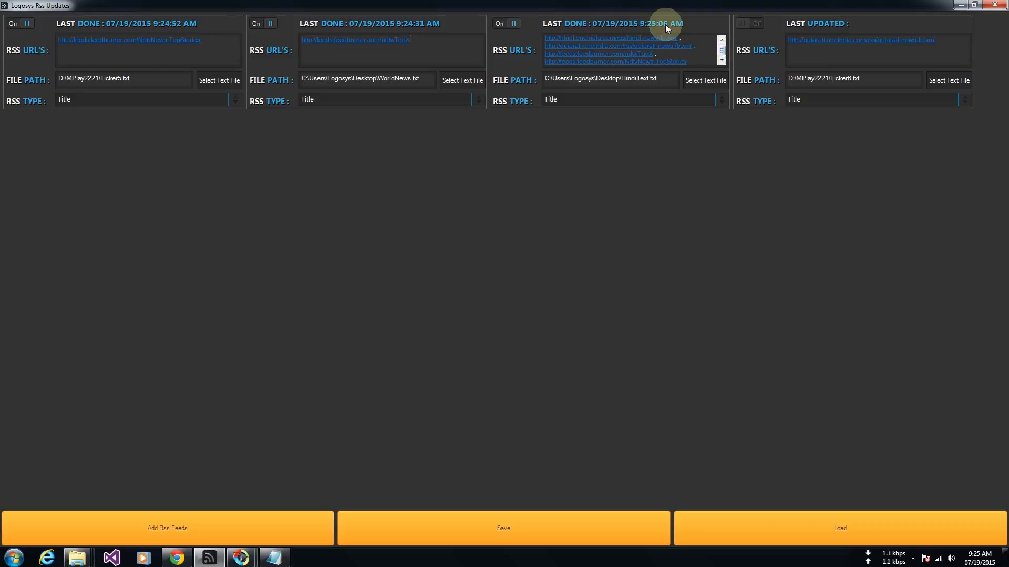
- Close and reopen HindiText from the Desktop, and examine its Hindi, Gujarati and English headlines from beginning to end
left_click(960, 4)
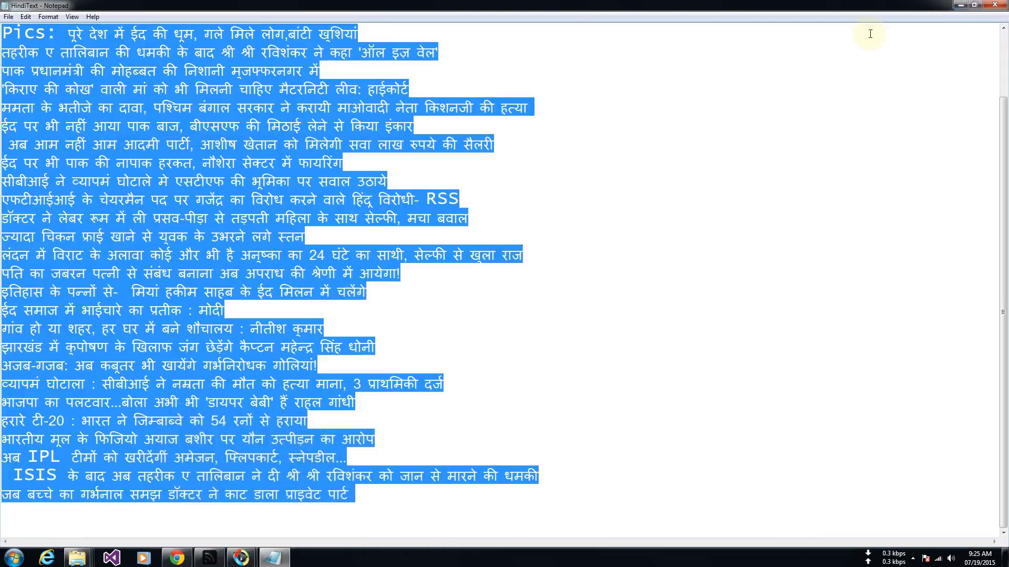
left_click(995, 5)
double_click(32, 180)
double_click(428, 14)
scroll(346, 275, "down", 5)
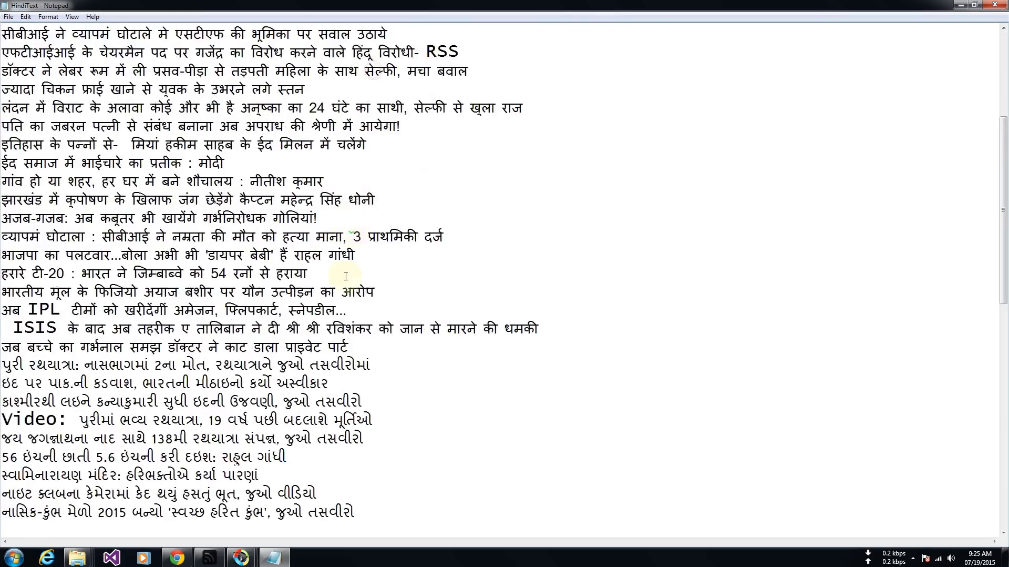
scroll(345, 275, "down", 10)
scroll(326, 342, "up", 11)
scroll(308, 358, "up", 3)
scroll(308, 357, "down", 9)
scroll(308, 357, "up", 9)
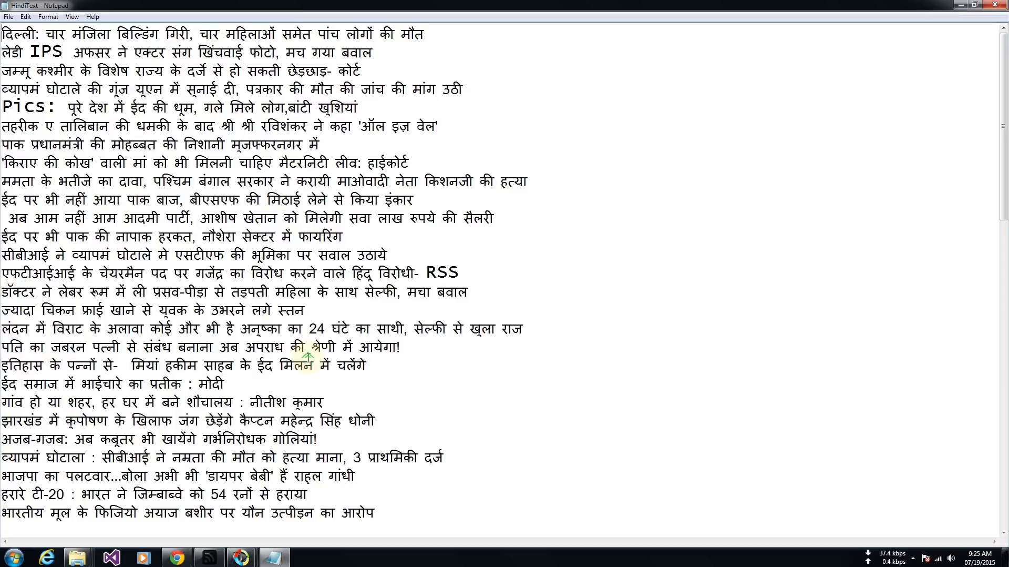
scroll(262, 232, "down", 4)
scroll(80, 397, "down", 5)
scroll(80, 397, "down", 6)
left_click(254, 267)
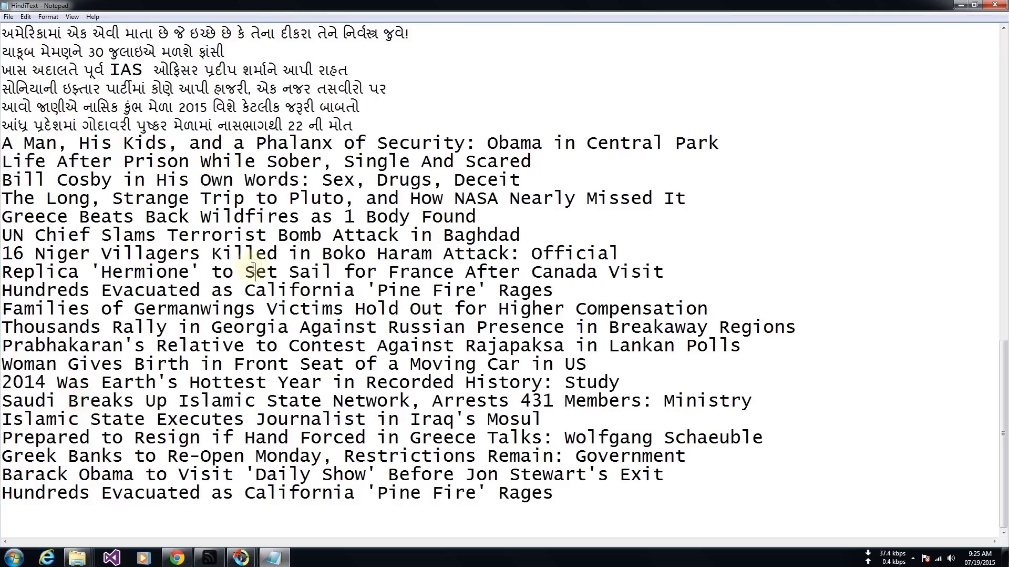
scroll(254, 267, "up", 15)
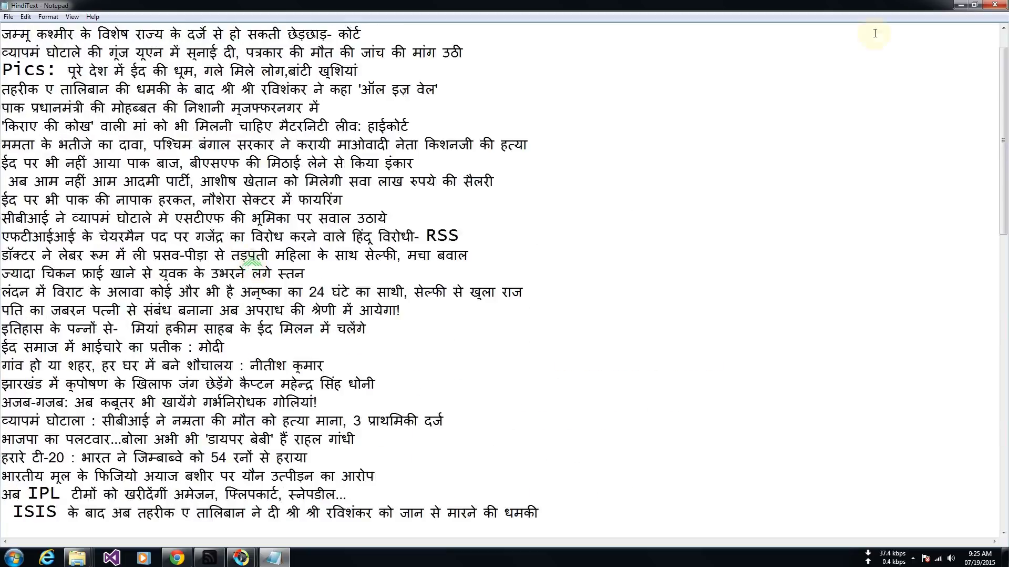
left_click(995, 5)
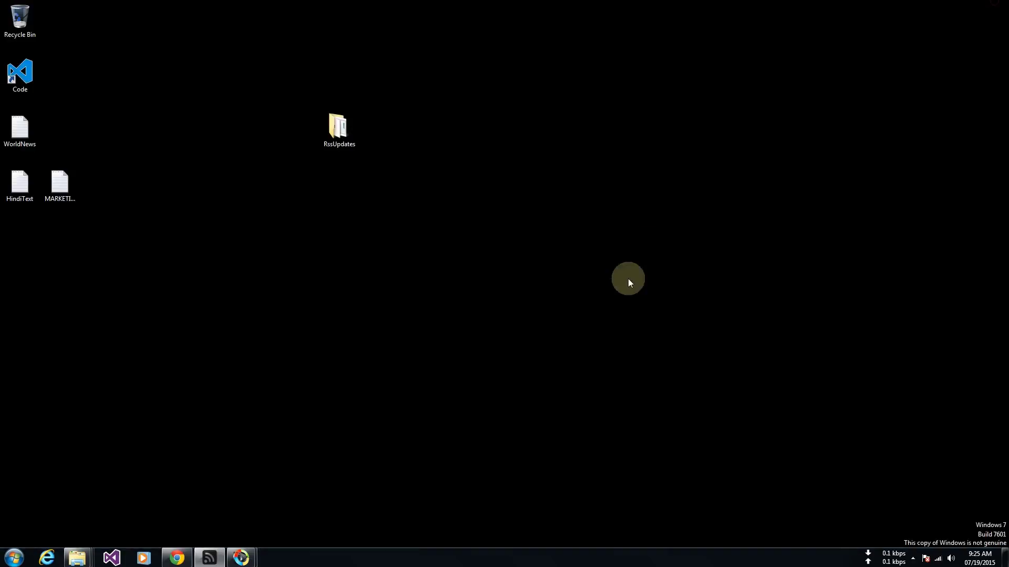
- Highlight the third feed's URLs in Logosys Rss Updates and save the feed configuration on the Desktop as an XML file named rsssettings
left_click(223, 559)
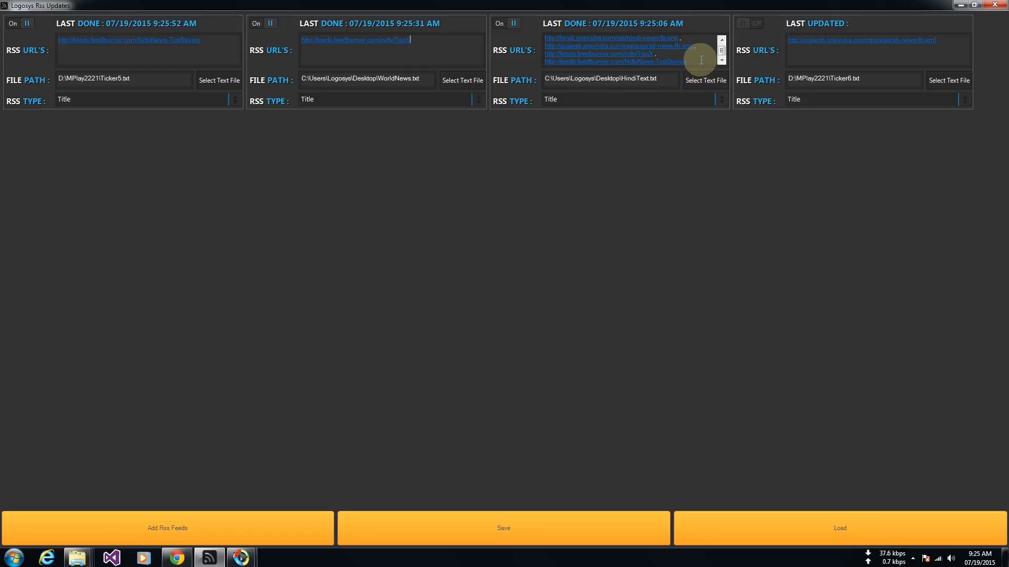
left_click_drag(686, 61, 548, 35)
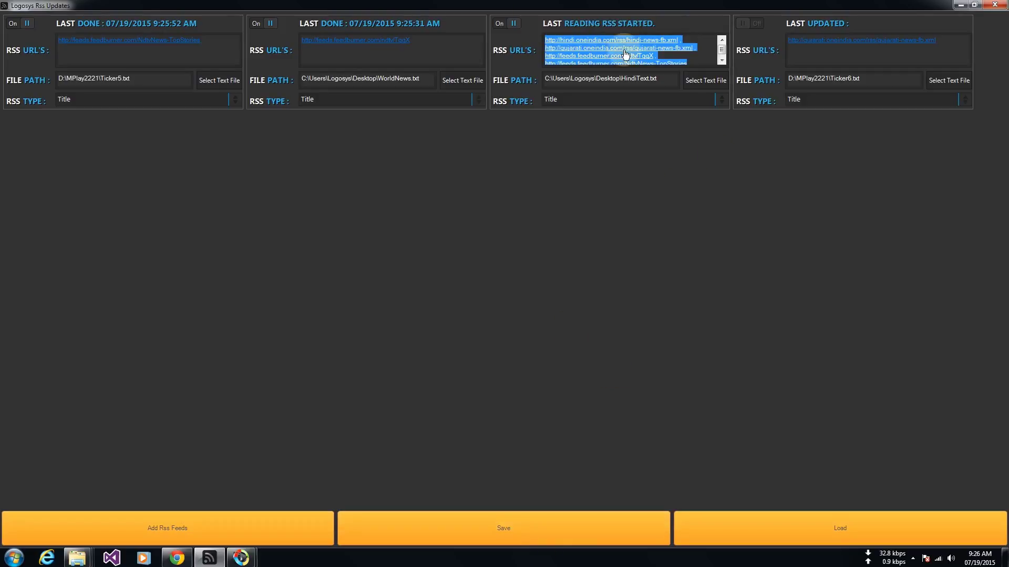
left_click(469, 530)
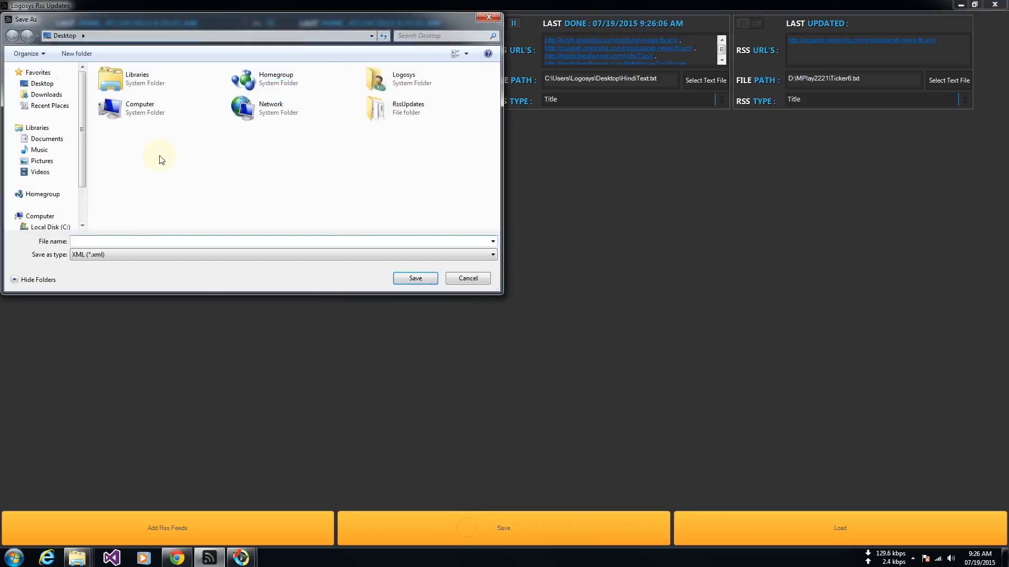
type("rss")
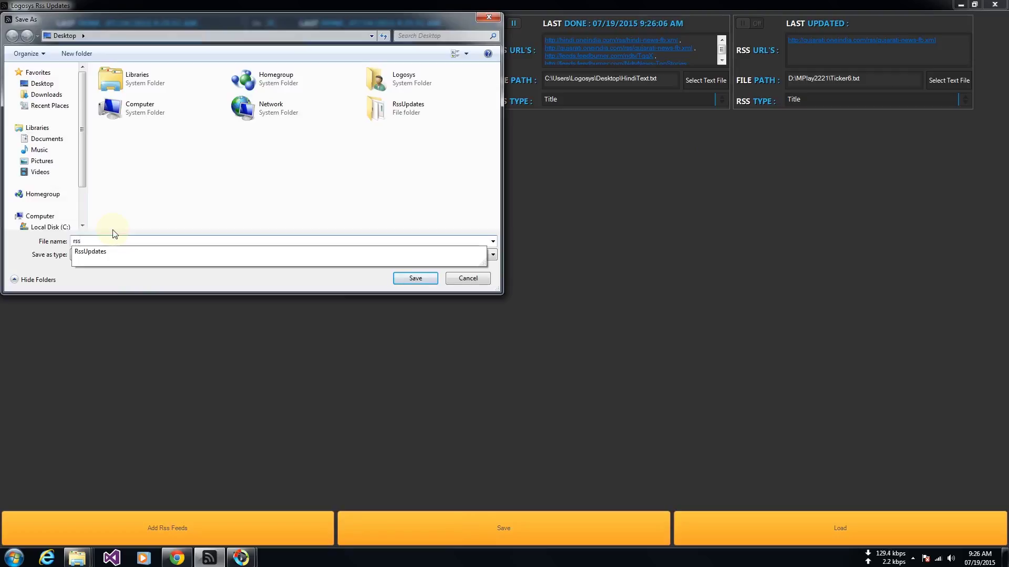
type("settings")
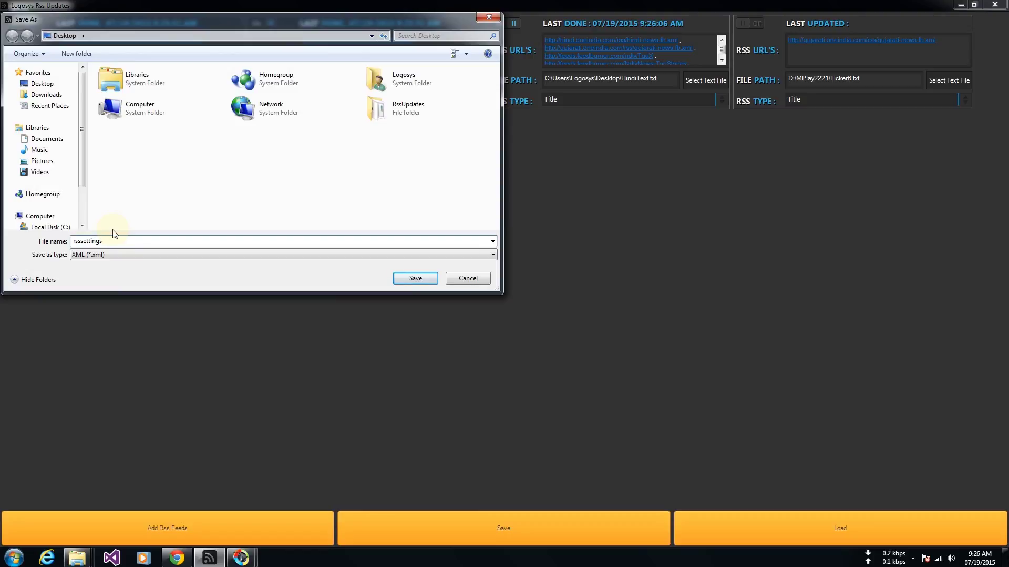
key("Return")
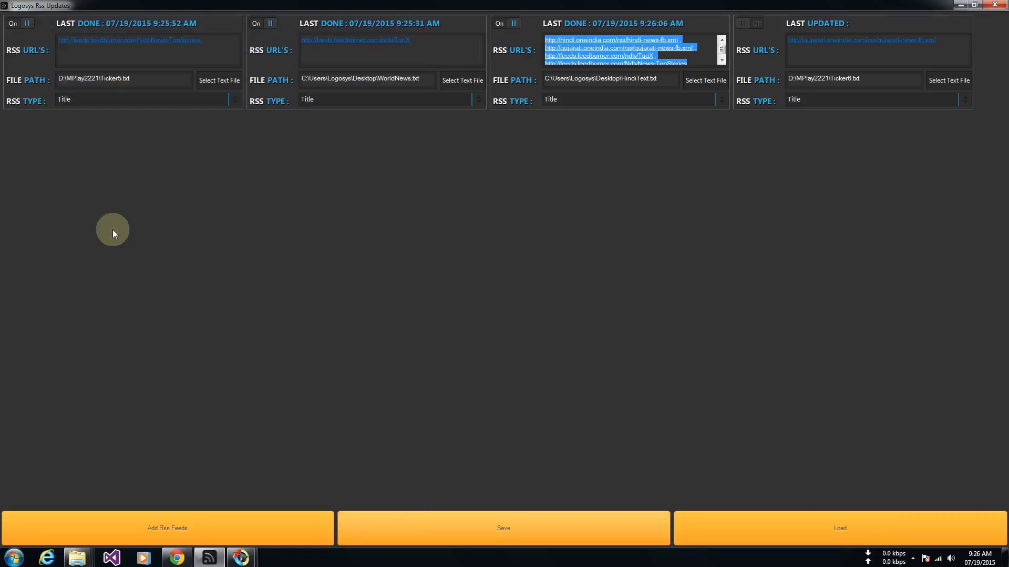
- Close Logosys Rss Updates, restart it from the RssUpdates folder, and load the rsssettings file from the Desktop
left_click(995, 5)
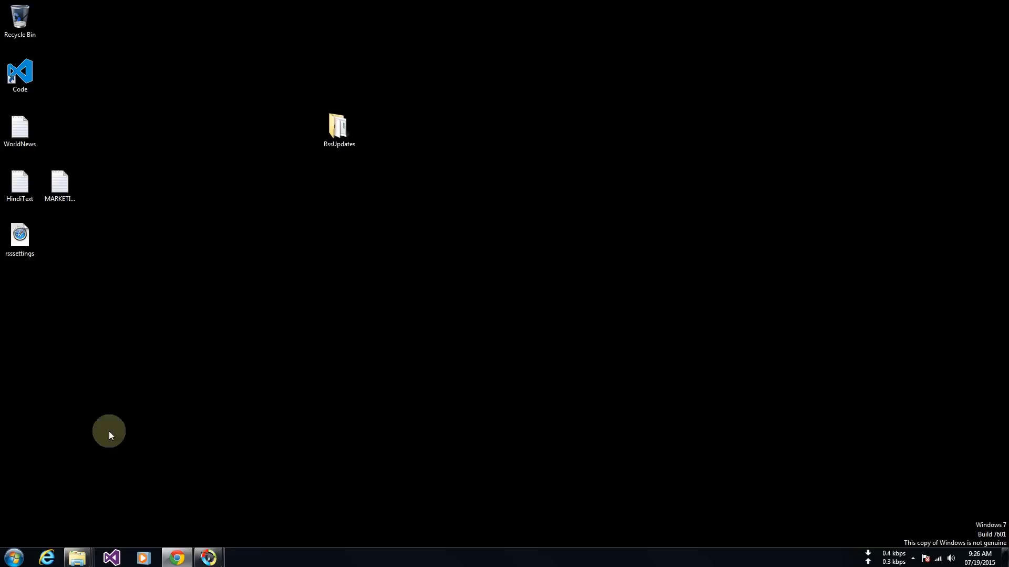
double_click(338, 127)
double_click(132, 68)
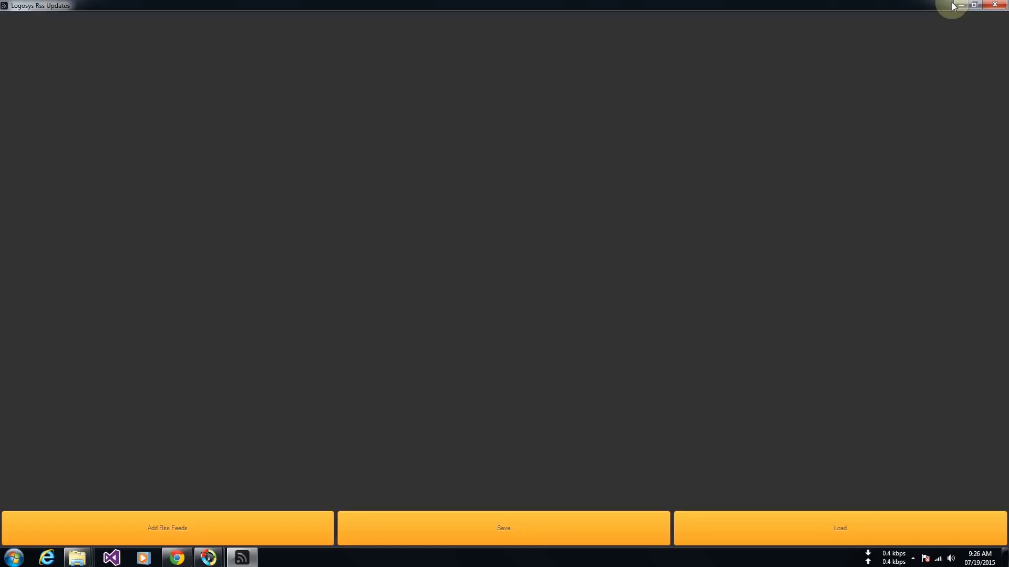
left_click(890, 531)
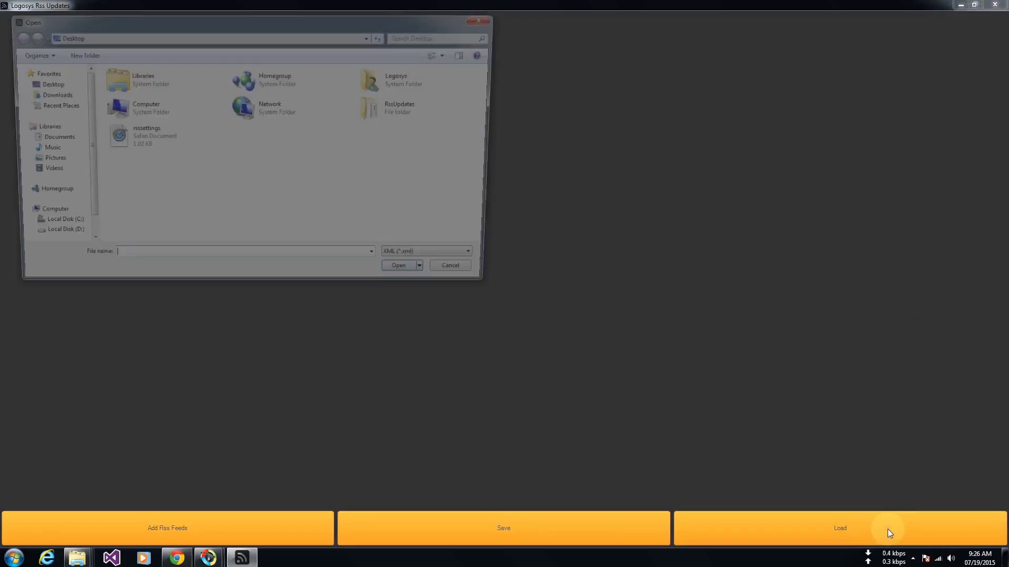
double_click(116, 153)
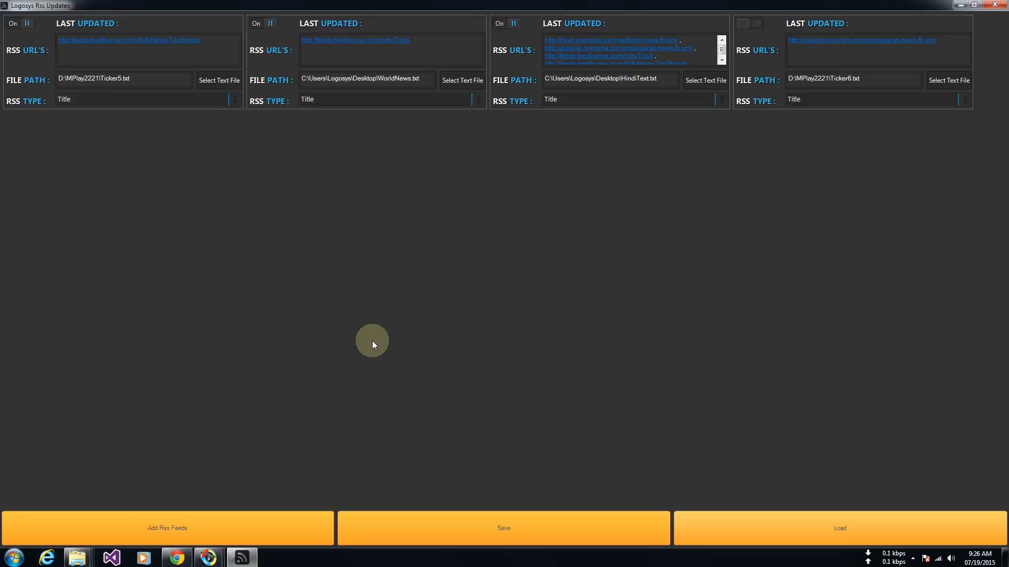